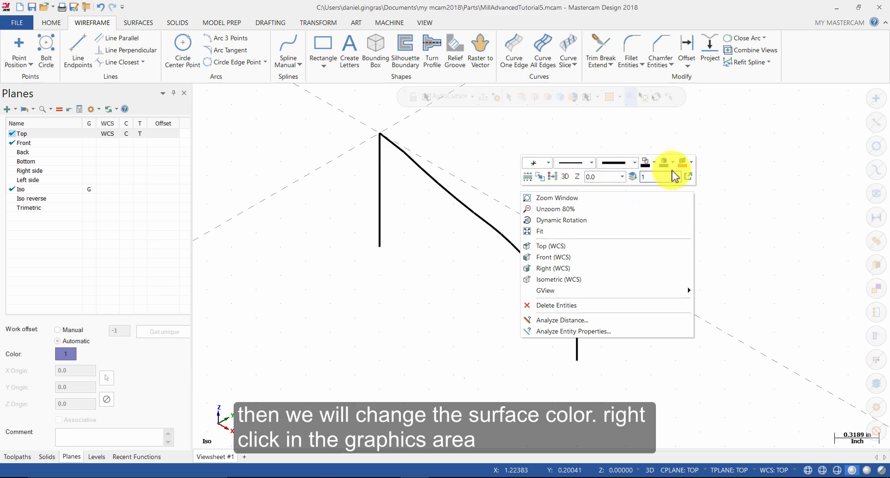
- Set the surface color to red and revolve the partial chain from the short outer line to the apex about the vertical center line
click(691, 162)
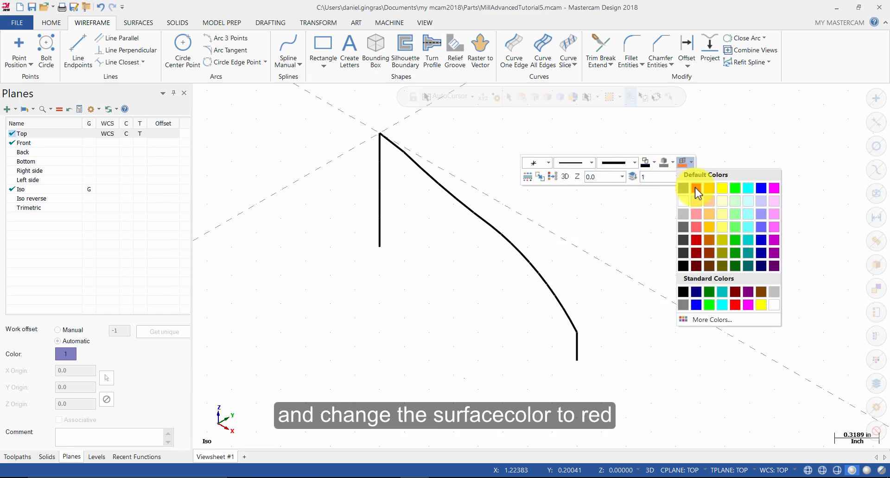
click(696, 189)
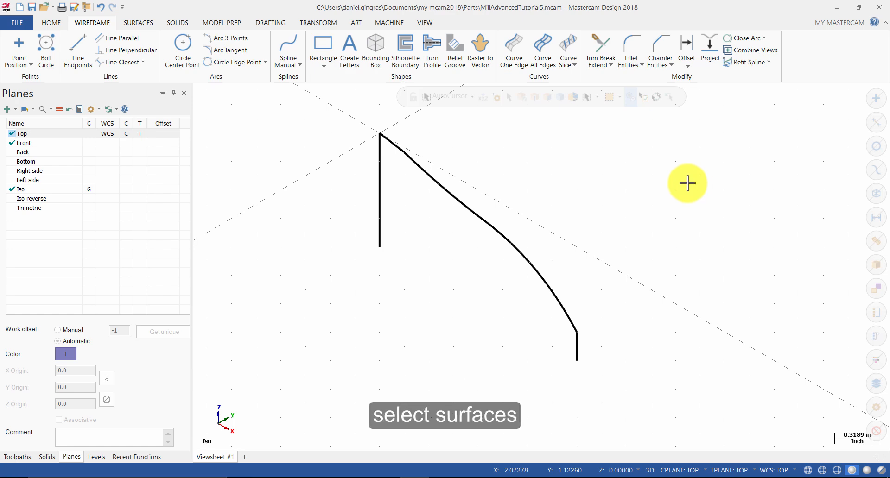
click(140, 23)
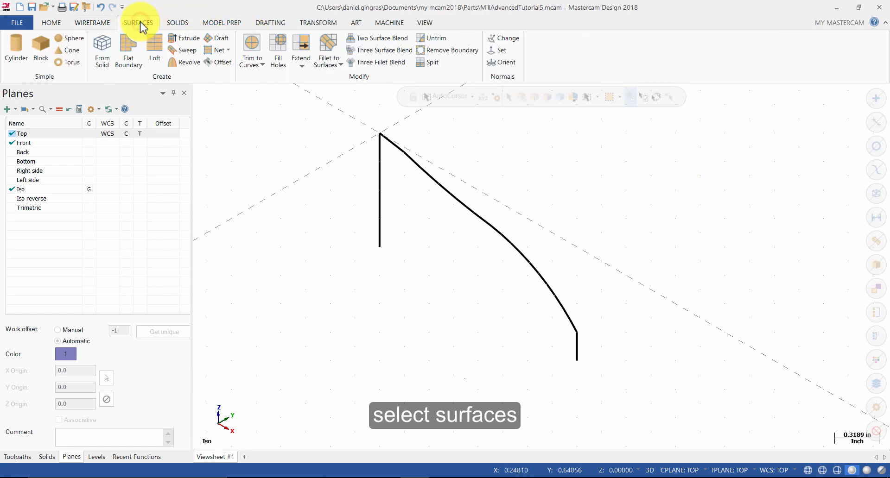
click(185, 62)
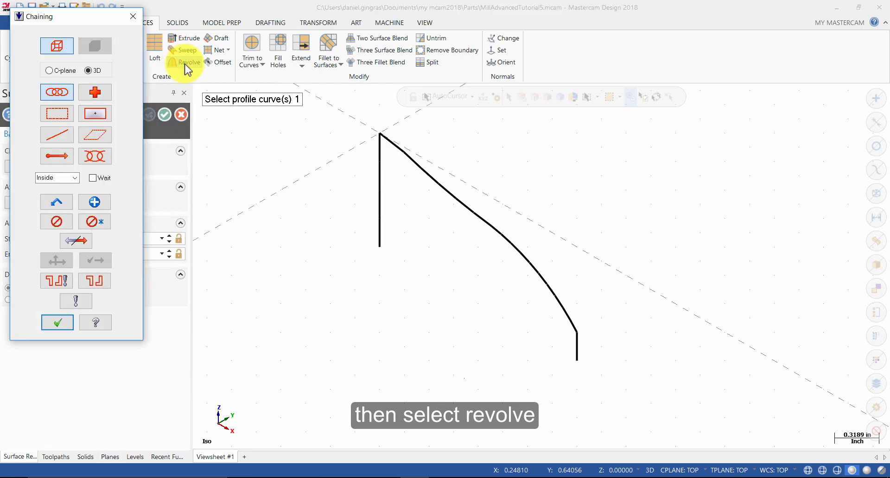
click(107, 159)
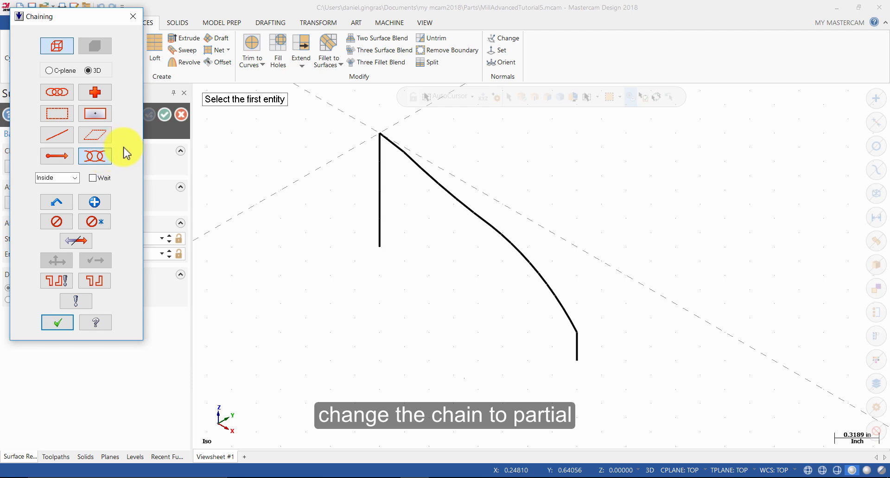
click(576, 353)
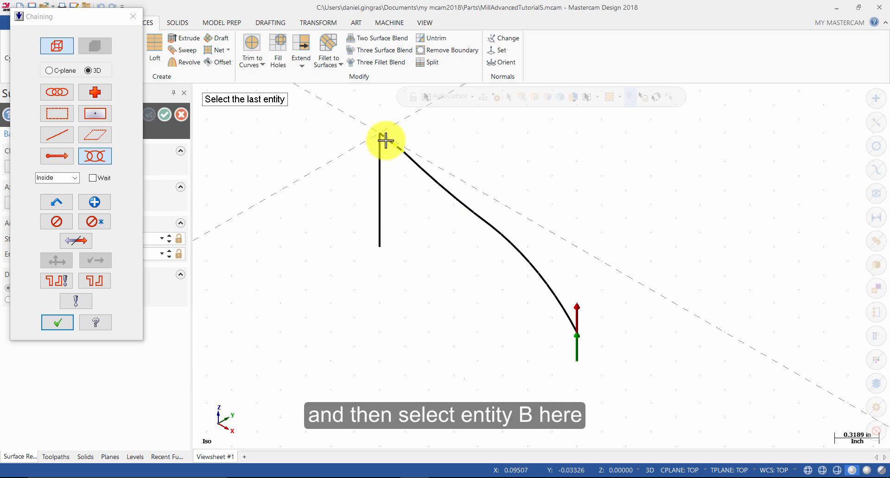
click(398, 147)
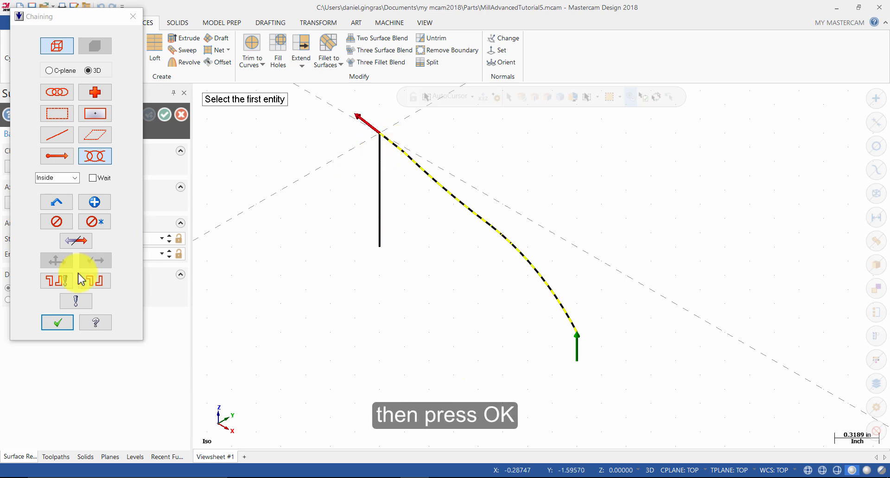
click(56, 323)
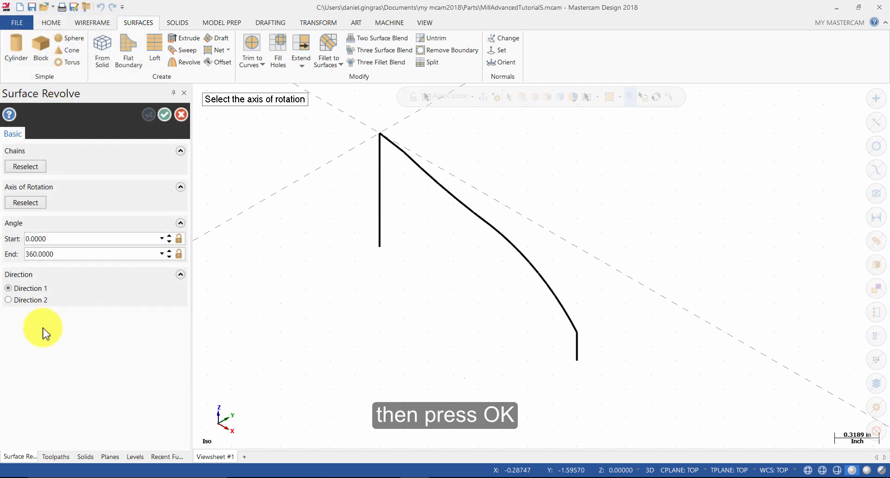
click(377, 203)
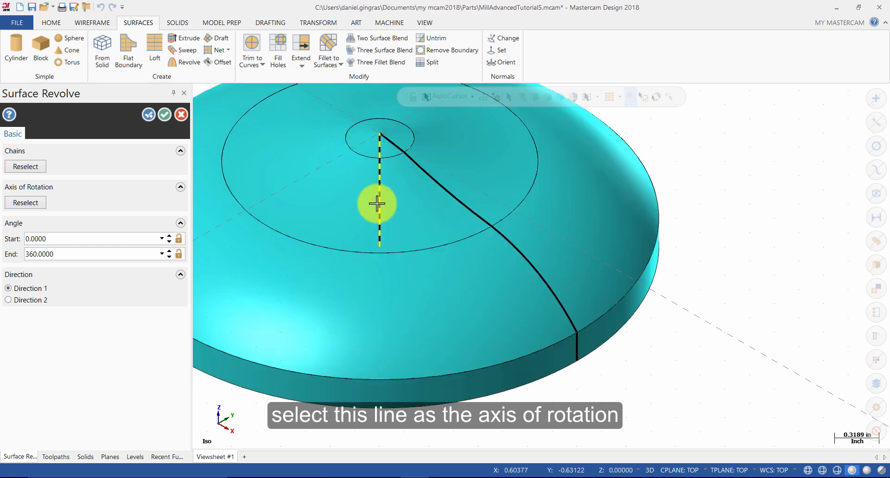
- Set the revolved surface's start angle to 247.5 and end angle to 292.5, and accept the surface
double_click(107, 238)
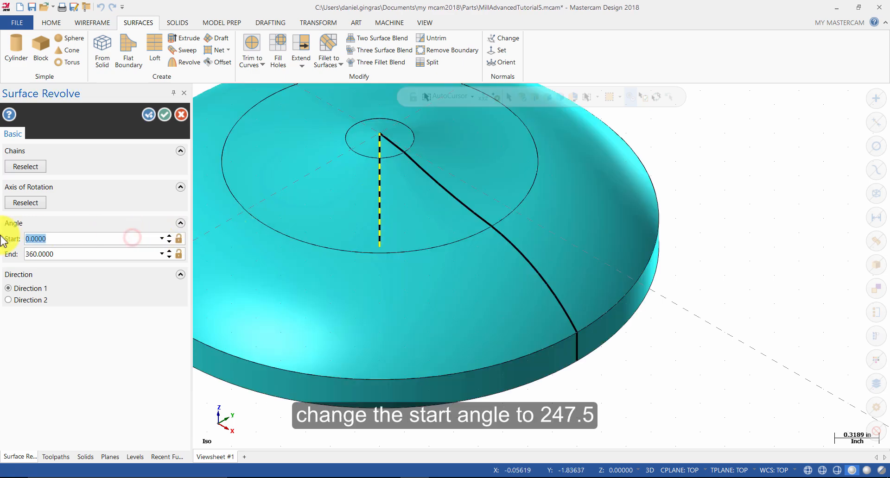
text(247.5)
double_click(65, 254)
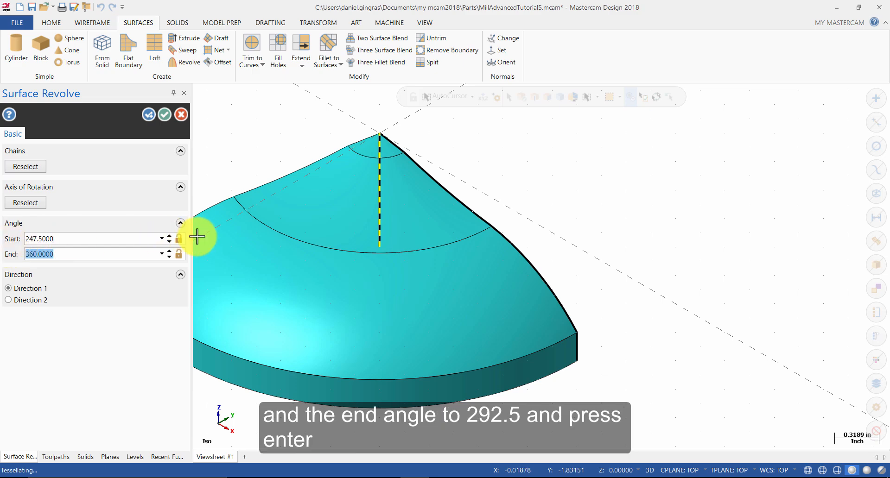
text(292.5)
key(Return)
scroll(724, 200, down, 3)
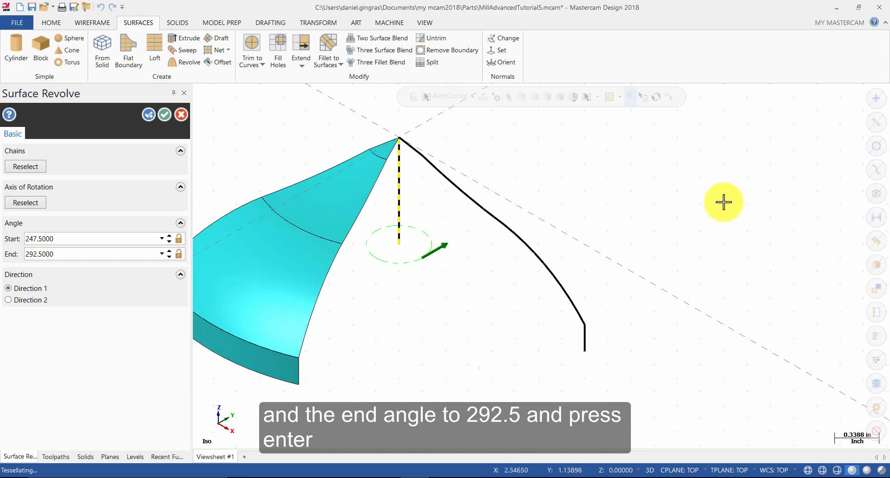
scroll(324, 170, up, 2)
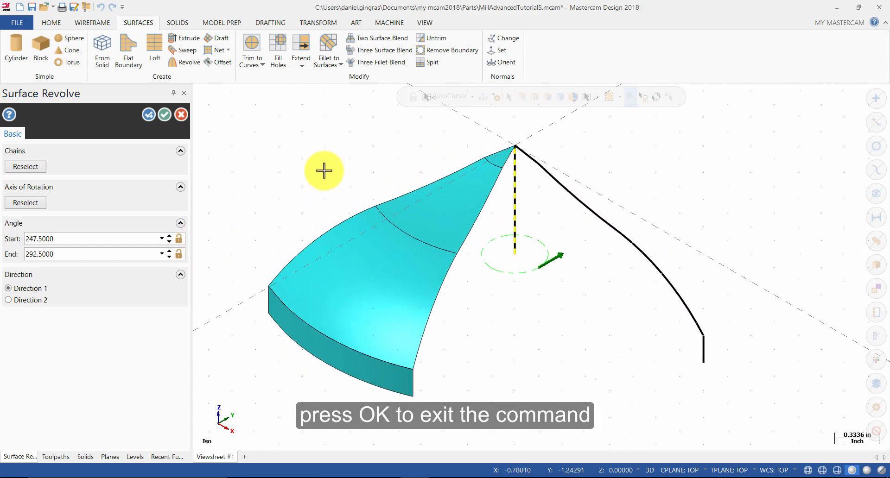
click(165, 115)
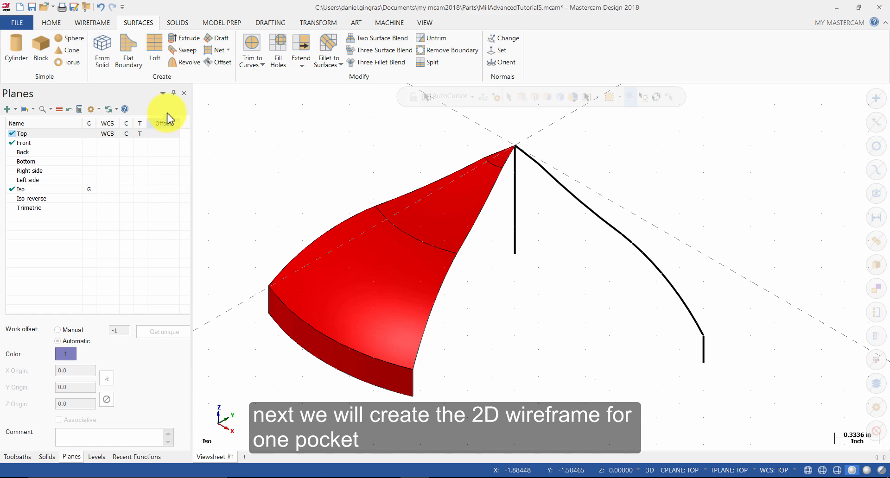
- Switch to the Top view and change the construction mode to 2D
right_click(287, 126)
click(320, 184)
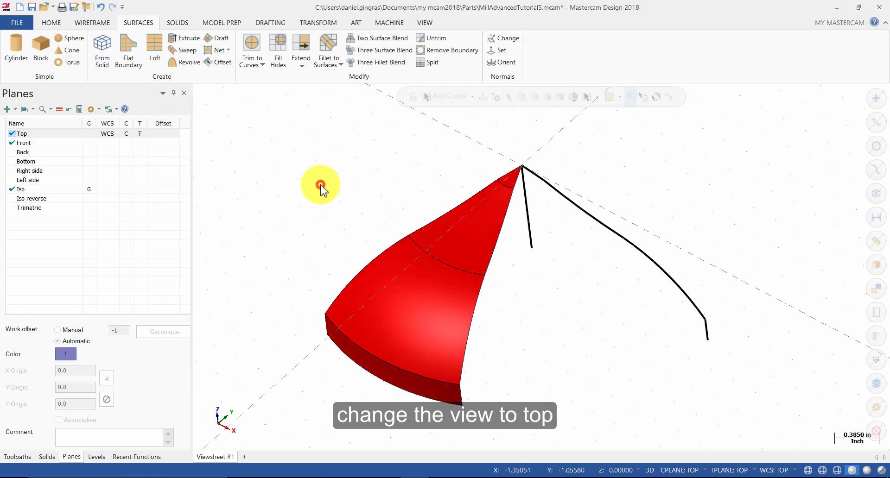
scroll(565, 415, up, 4)
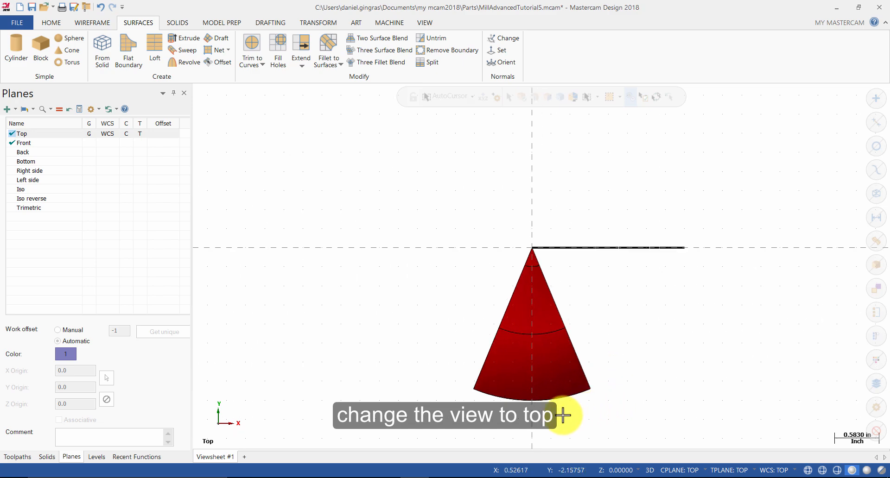
right_click(379, 259)
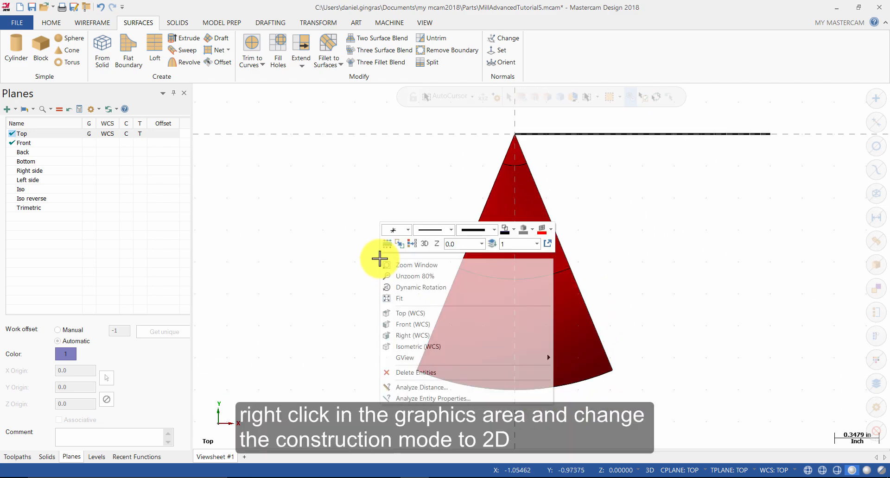
click(425, 244)
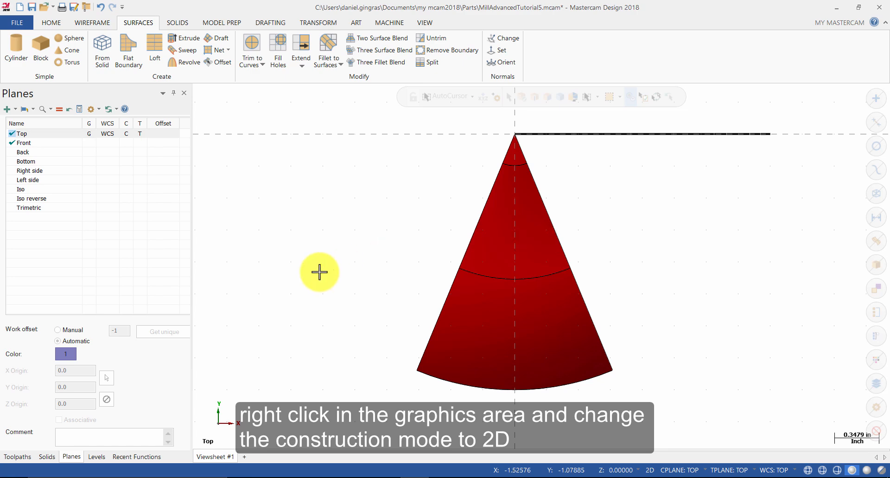
- Sketch a two-endpoint line from the origin, about 1.28 in long at about 252°, down across the wedge surface with shading turned off
click(100, 23)
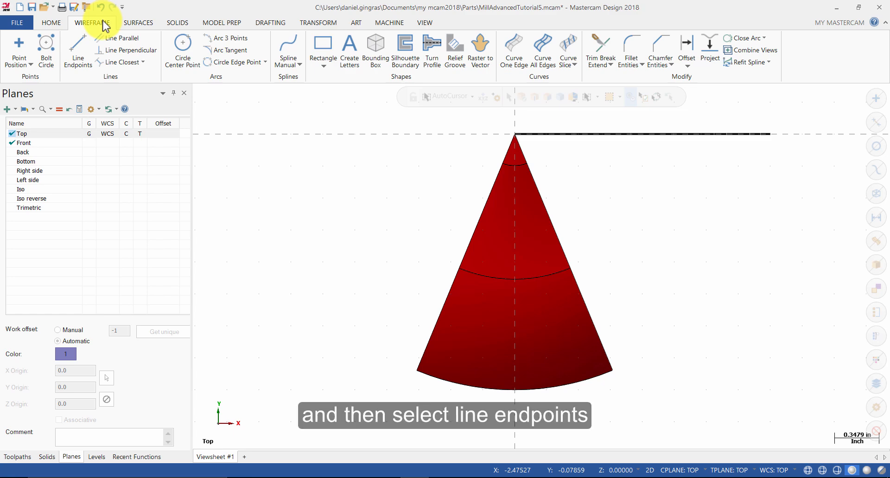
click(86, 54)
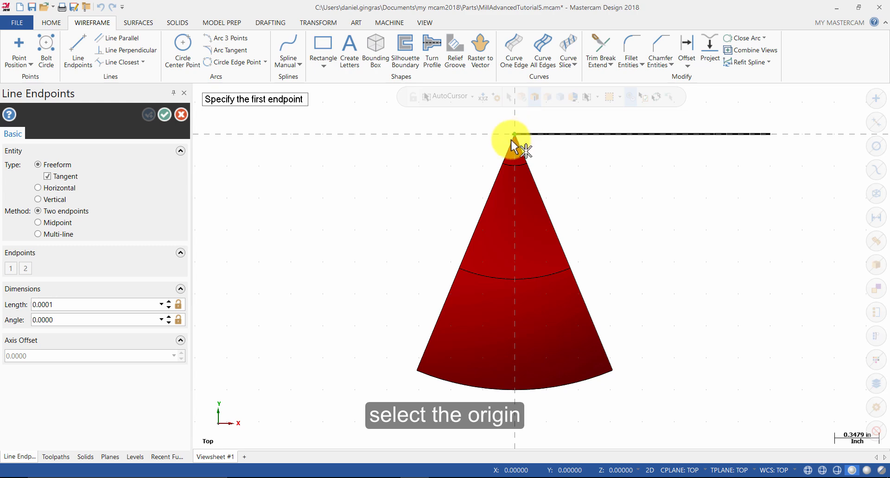
click(514, 135)
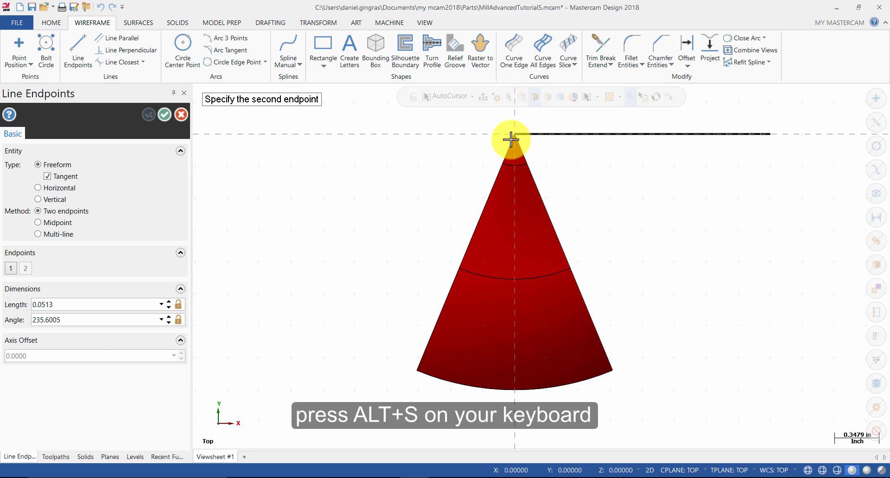
key(alt+s)
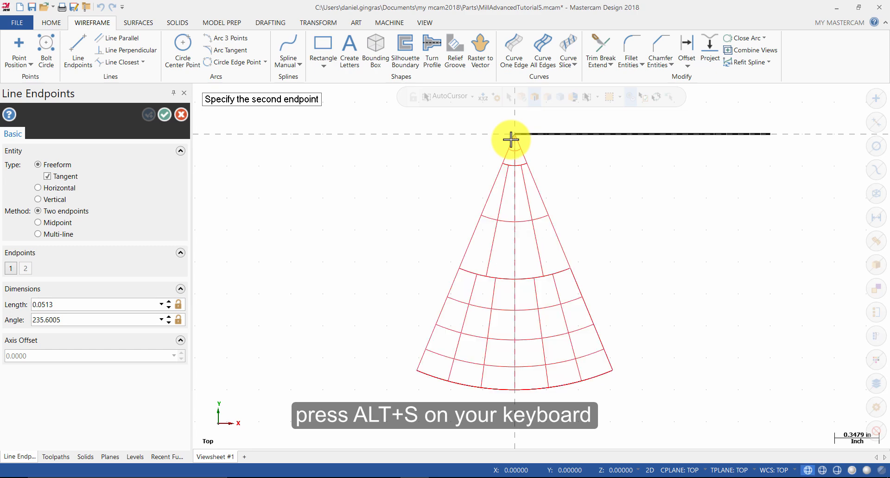
click(463, 289)
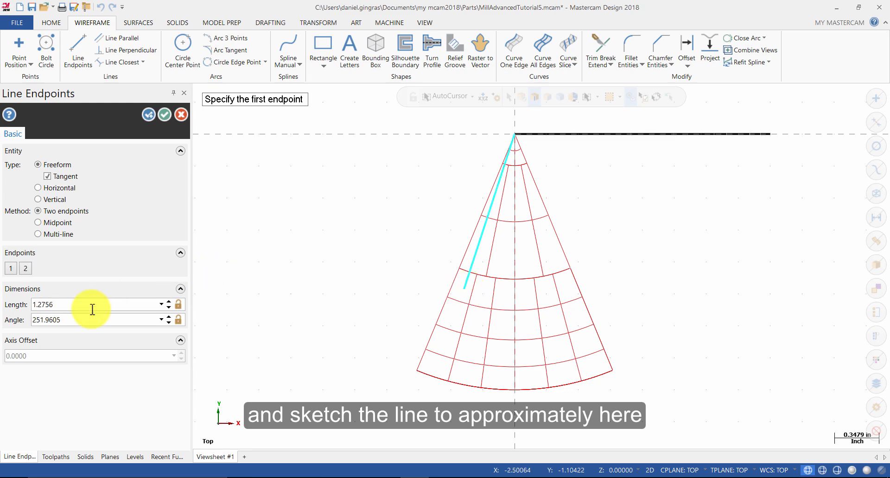
- Set the line's length to 1.8 and its angle to 270-11.25, and finish the line
drag(89, 305, 11, 304)
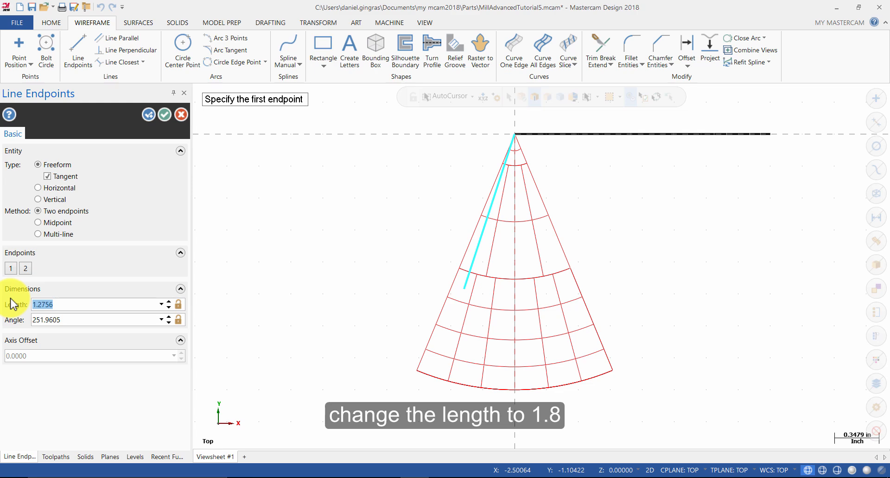
text(1.8)
drag(81, 319, 2, 327)
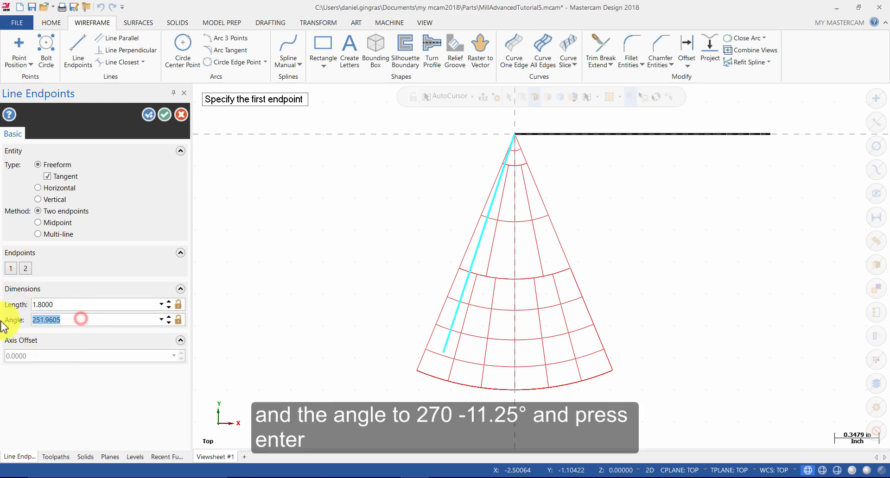
text(270-11.25)
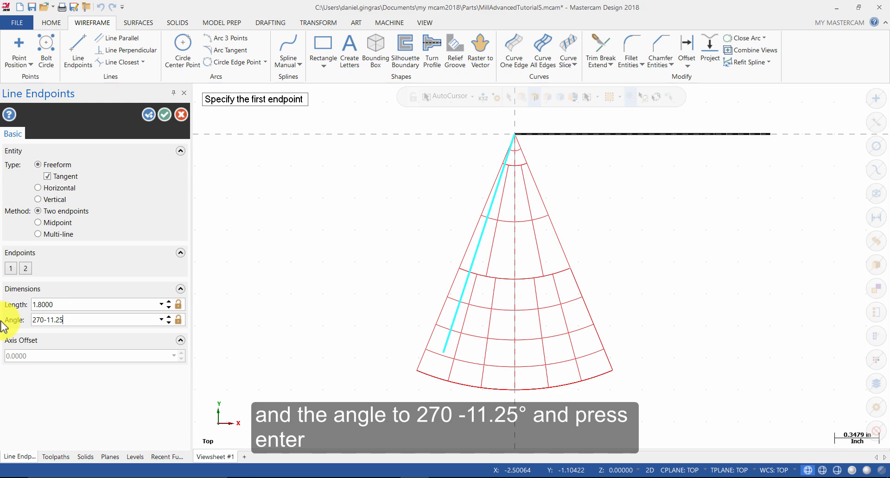
key(Return)
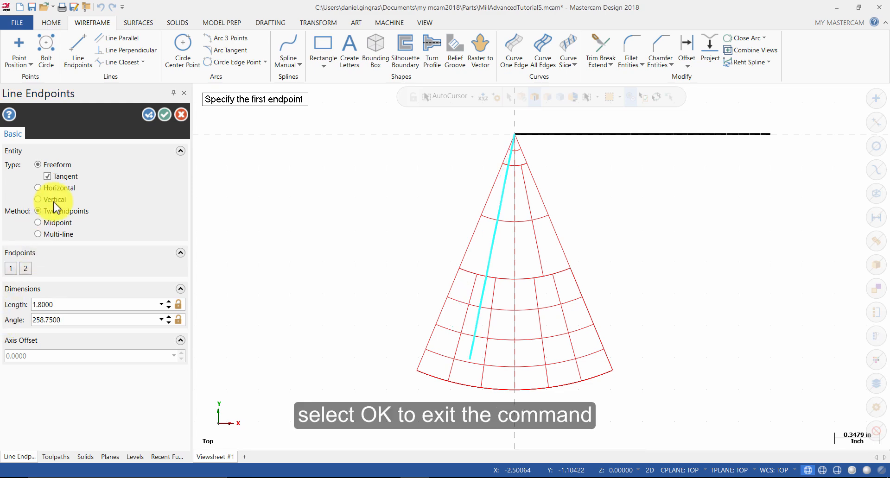
click(164, 115)
- Check the line in isometric view, return to the Top view and create a point at coordinates 0,-1.25
right_click(287, 189)
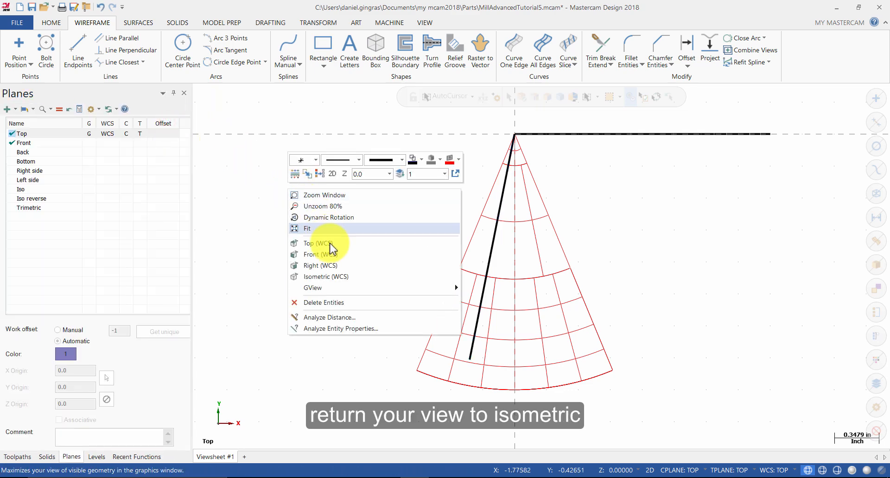
click(337, 275)
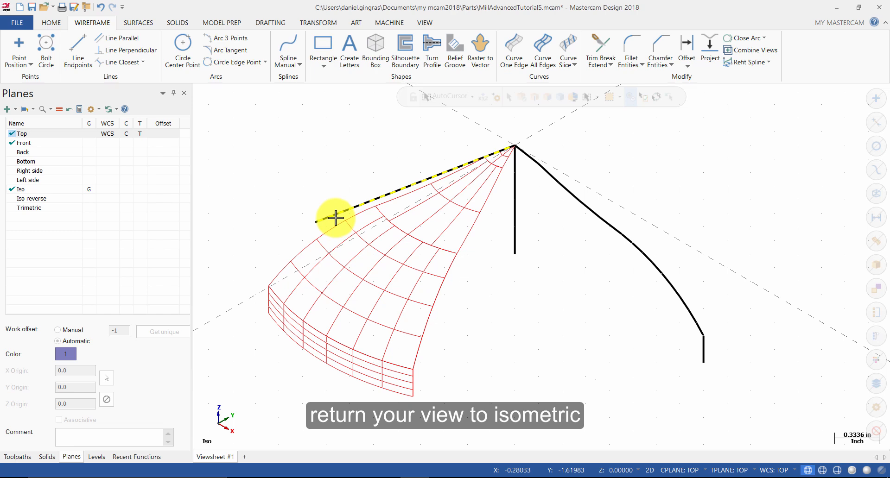
right_click(332, 178)
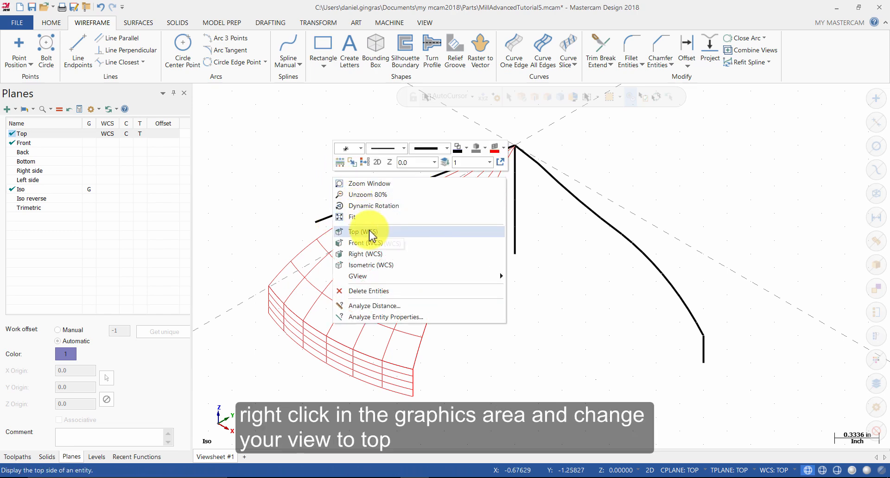
click(369, 232)
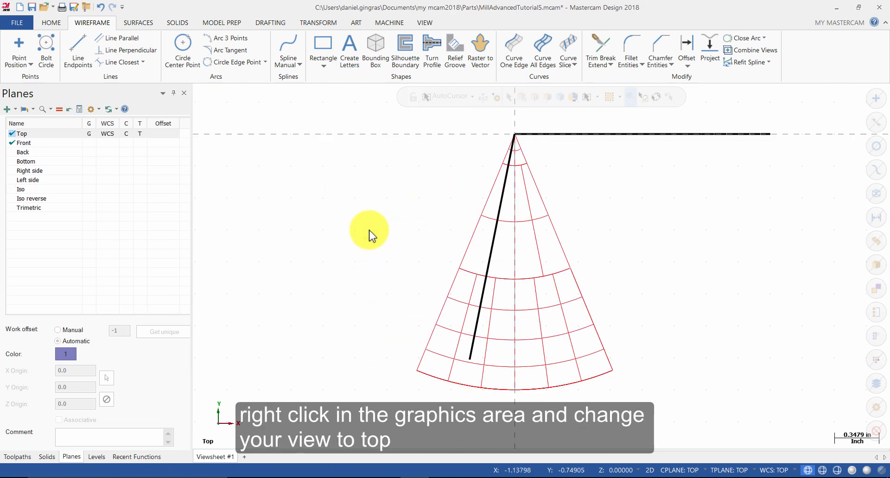
click(19, 46)
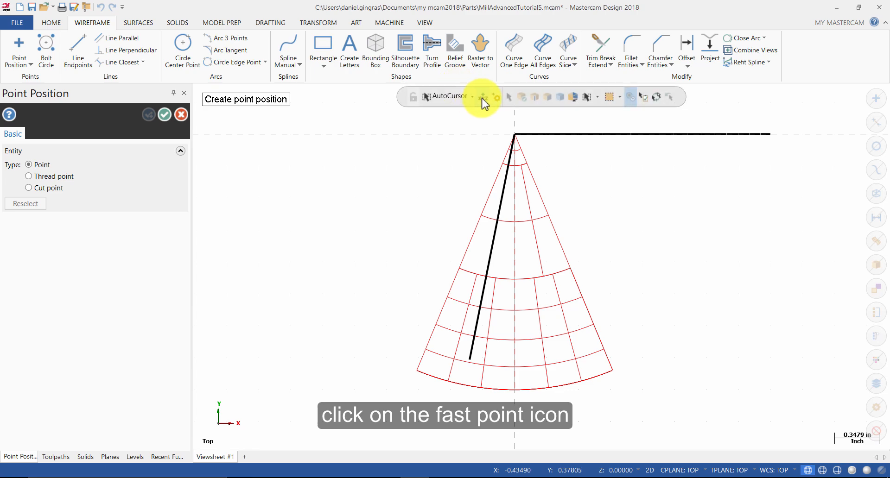
click(484, 97)
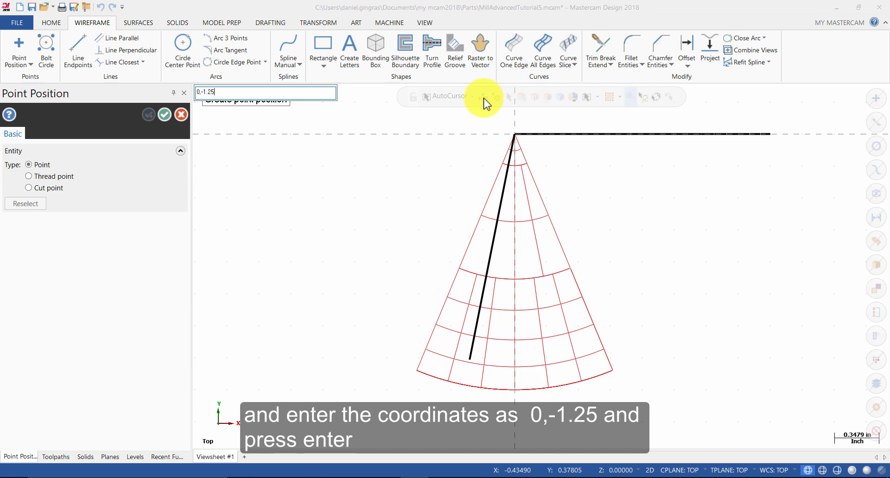
key(Return)
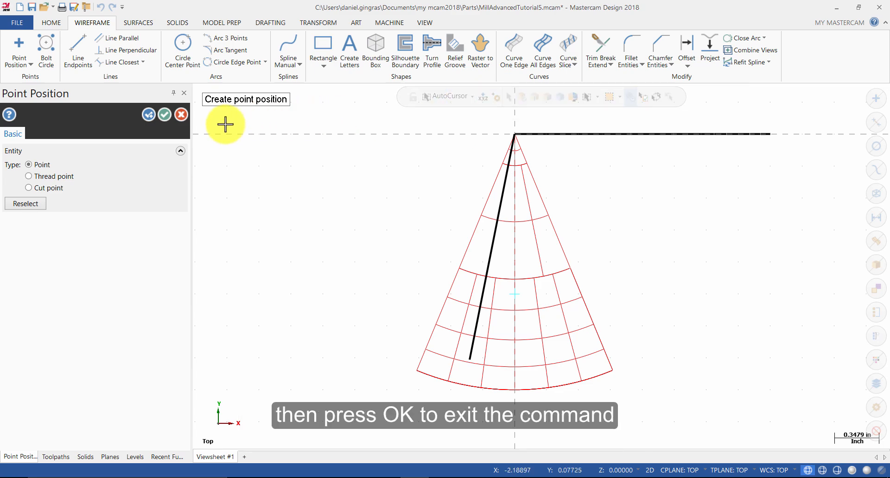
click(165, 114)
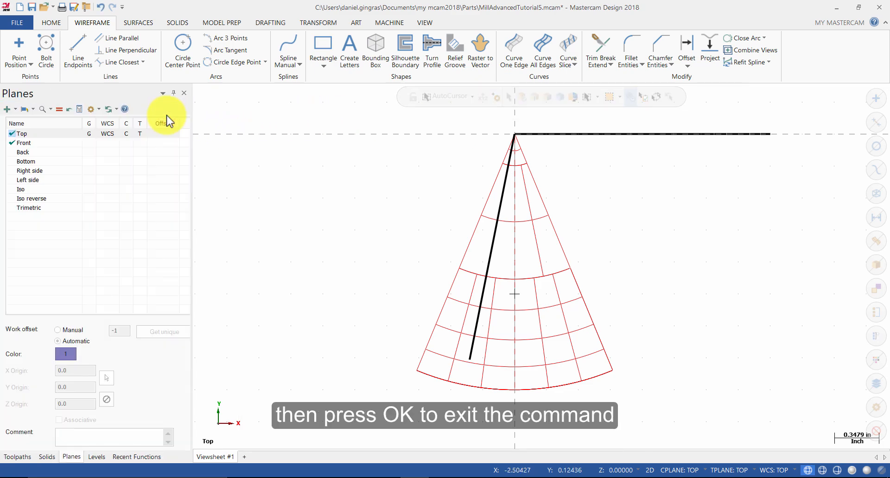
- Sketch a two-endpoint line from the point at 0,-1.25, about 0.66 in long at about 219°, crossing the angled line
click(77, 52)
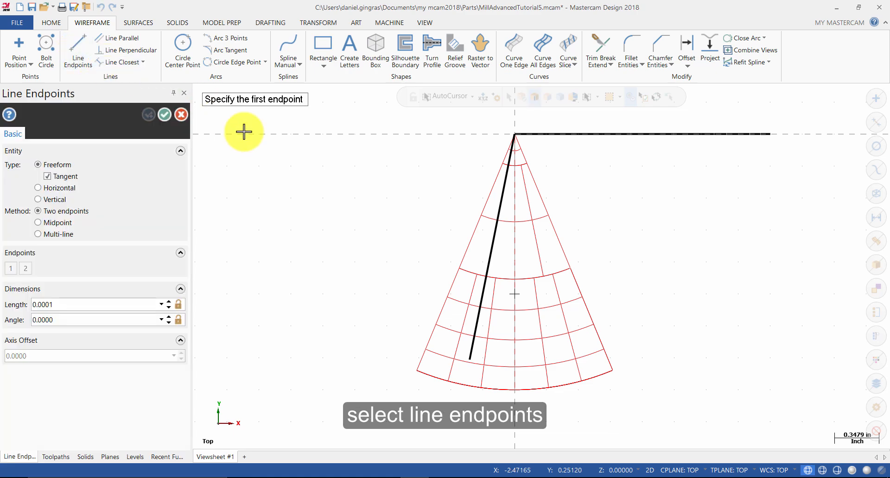
click(516, 295)
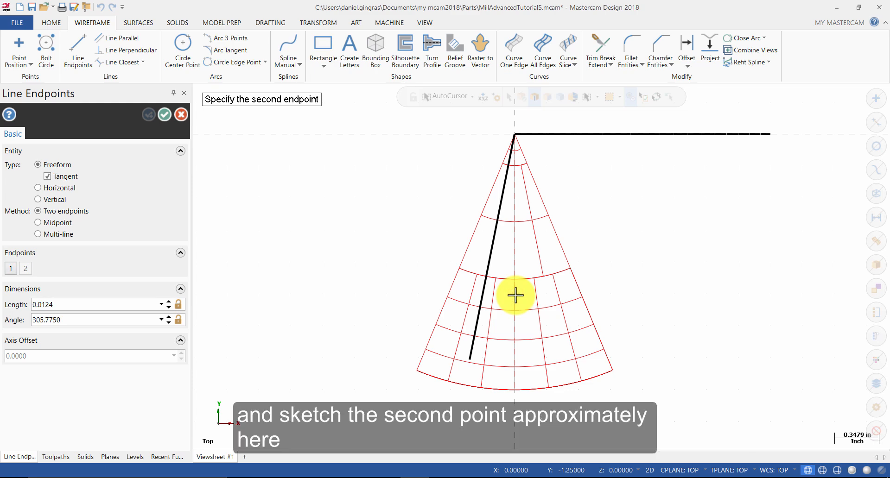
click(450, 346)
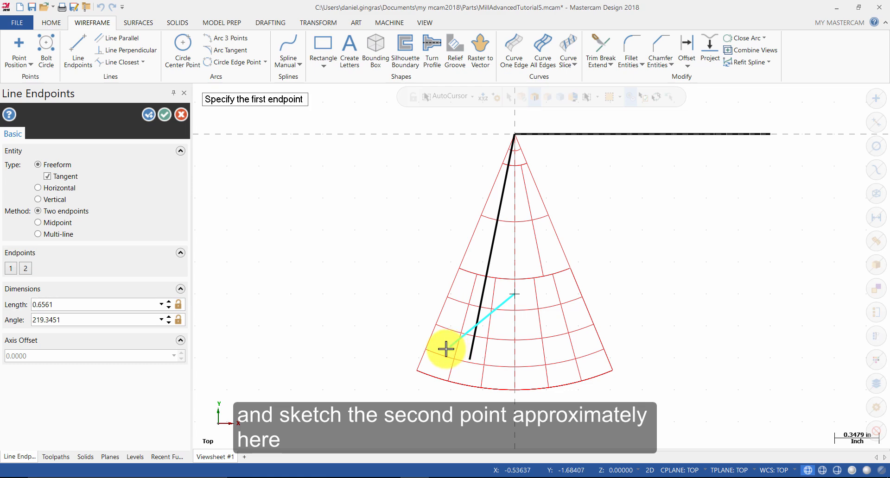
- Set the new line's length to 0.35 and its angle to 180+25, and finish the line
click(89, 308)
text(.)
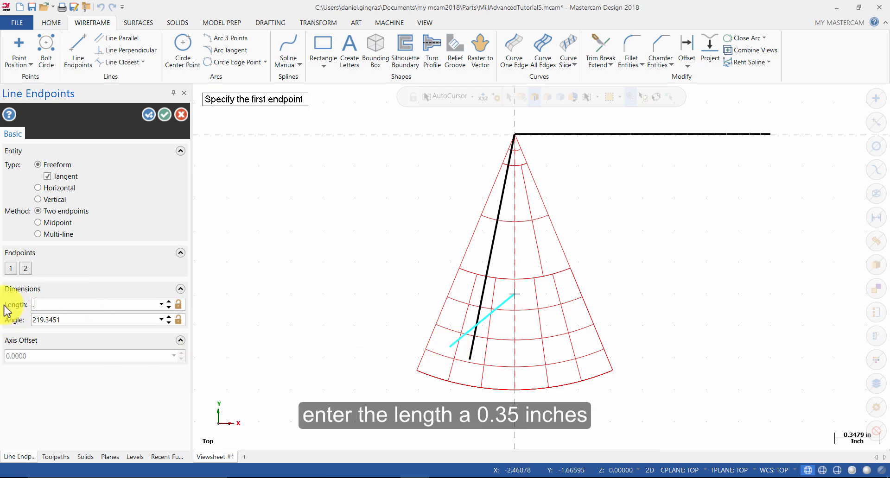
text(35)
key(Return)
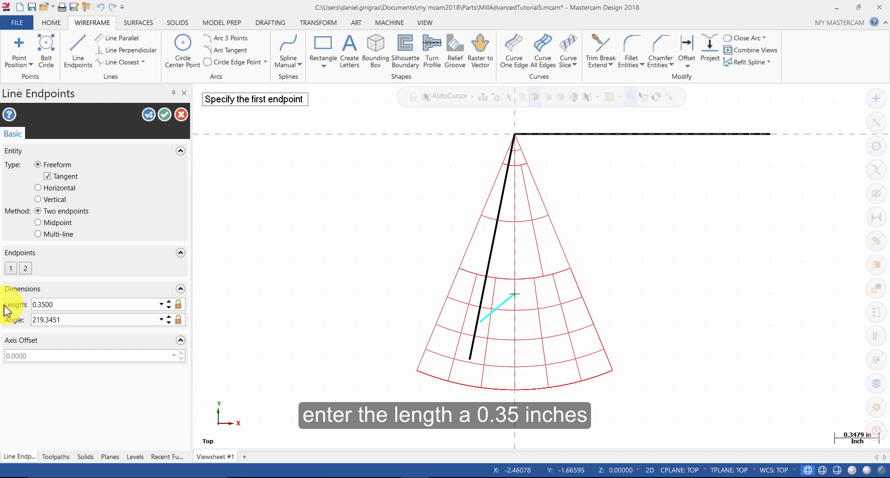
click(112, 320)
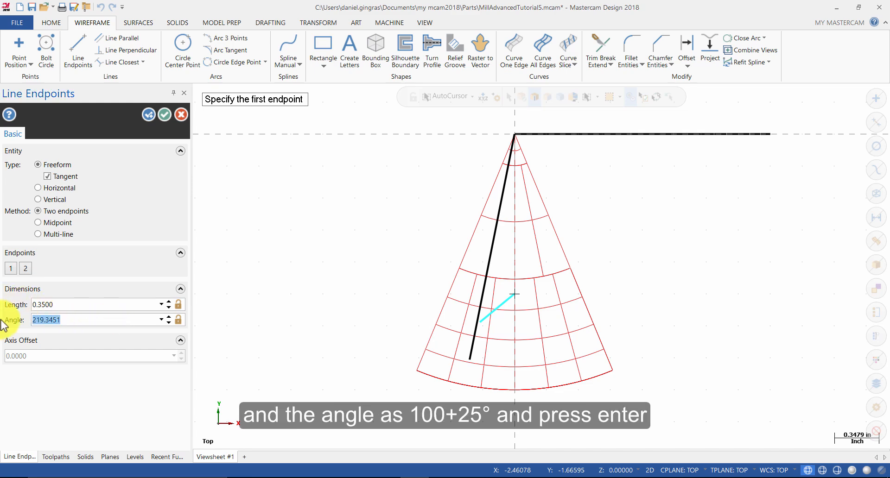
text(180+25)
key(Return)
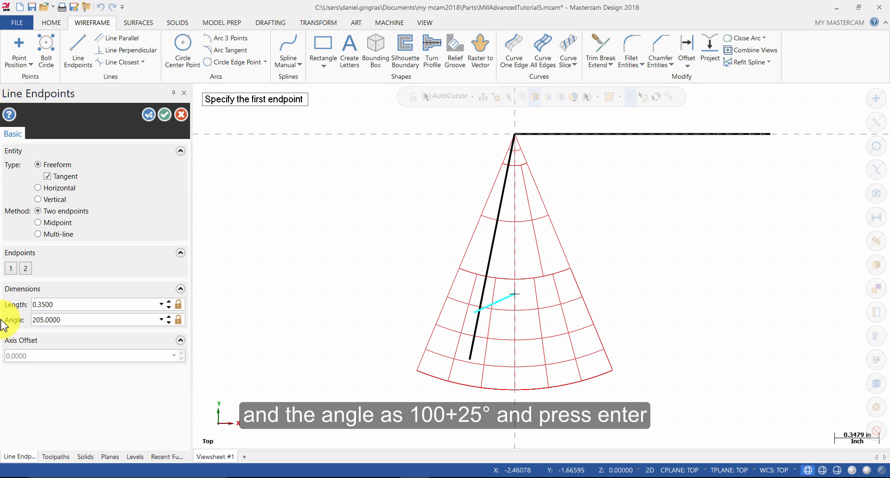
click(165, 115)
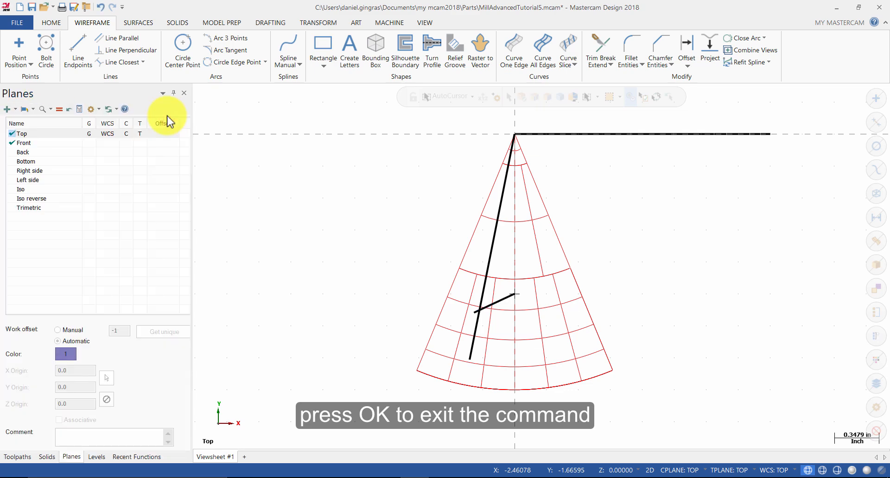
- Fillet the short line and the lower part of the long angled line with a 0.15 trimmed radius, and delete all point entities
click(628, 51)
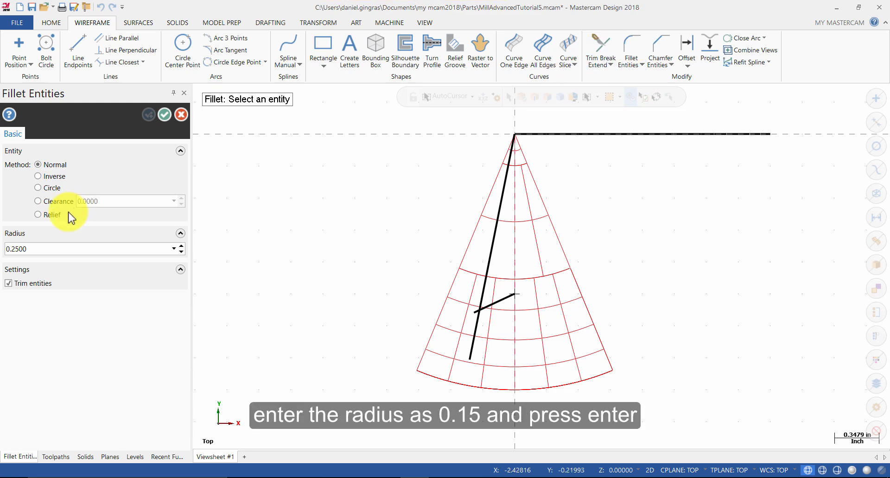
double_click(44, 249)
key(BackSpace)
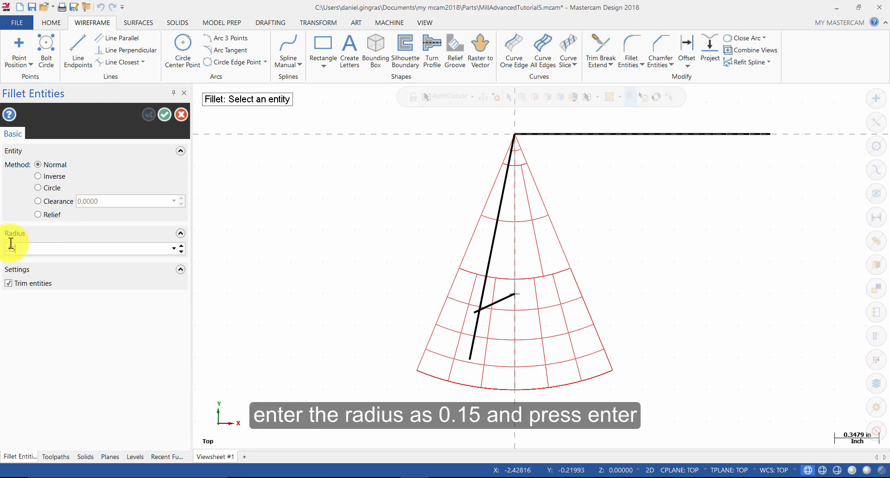
key(Return)
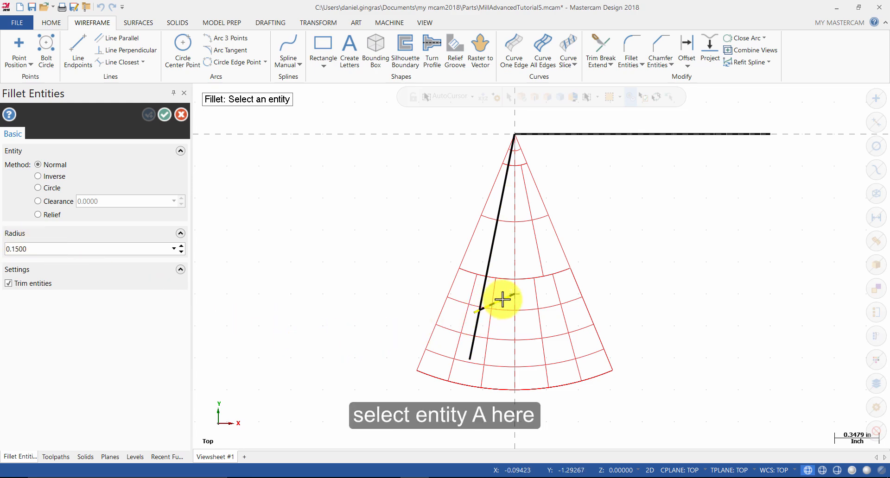
click(502, 300)
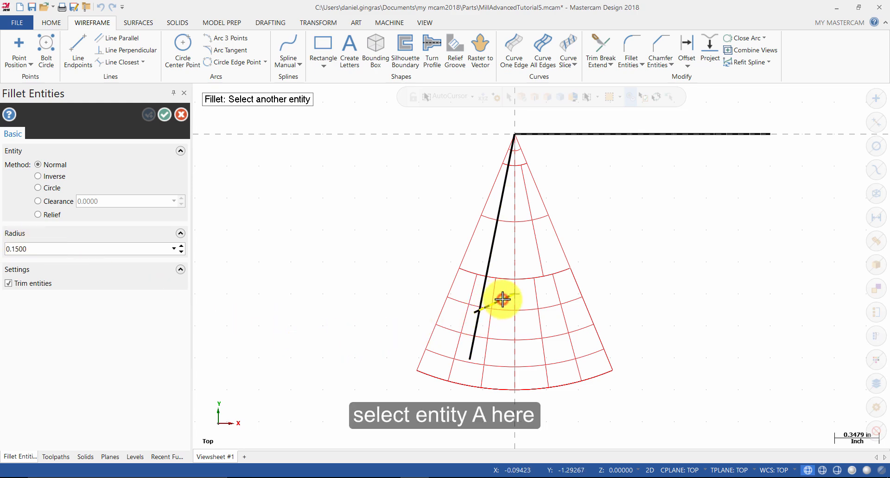
click(476, 338)
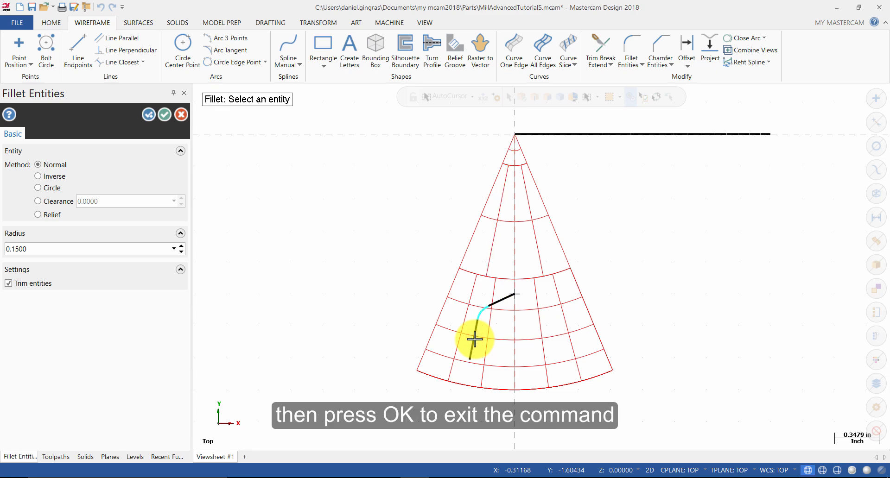
click(165, 115)
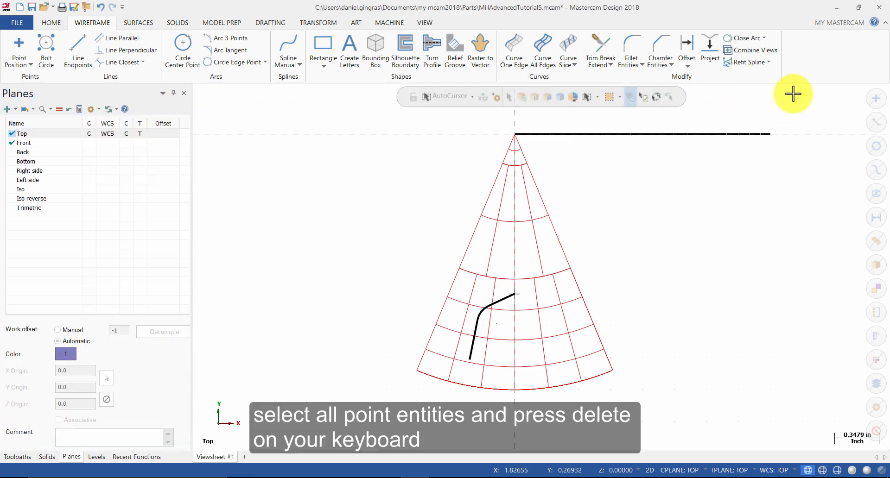
click(875, 100)
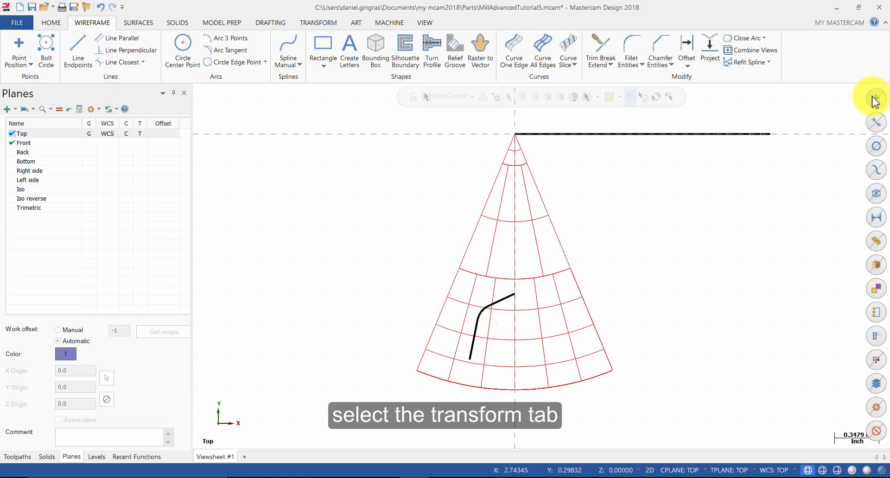
- Mirror a copy of the connected lines and fillet about the Y axis, and clear the result colors
click(313, 24)
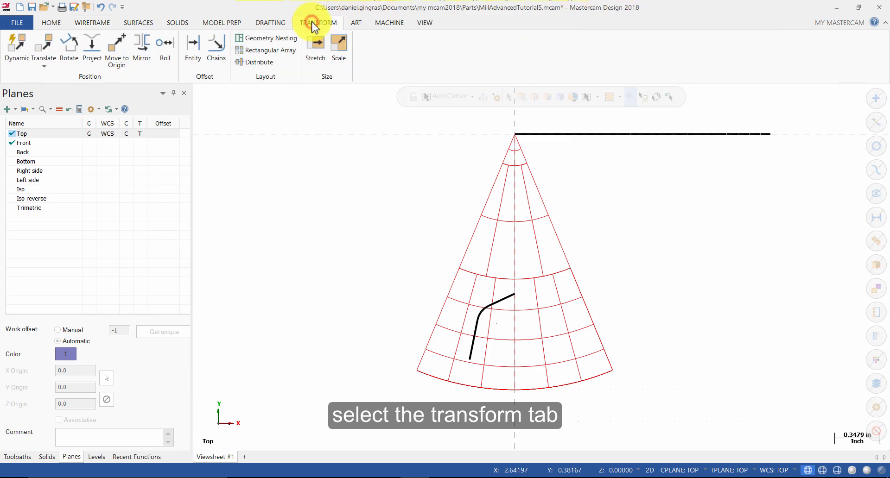
click(144, 46)
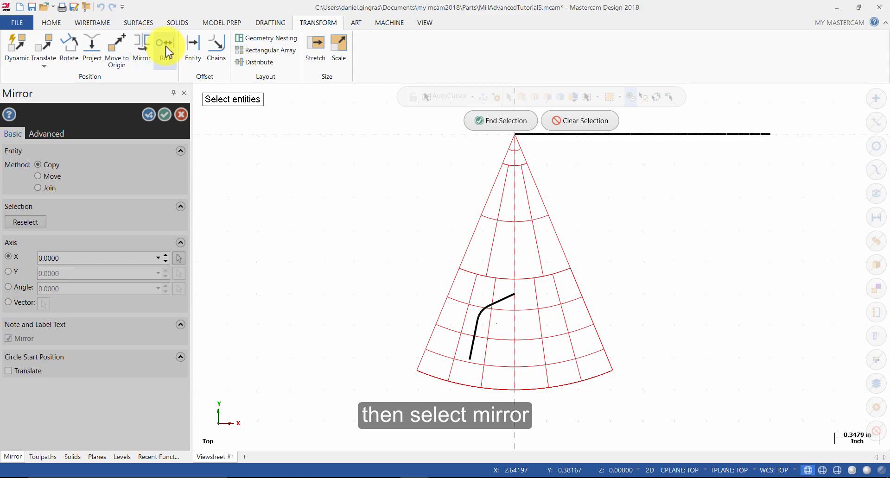
click(497, 297)
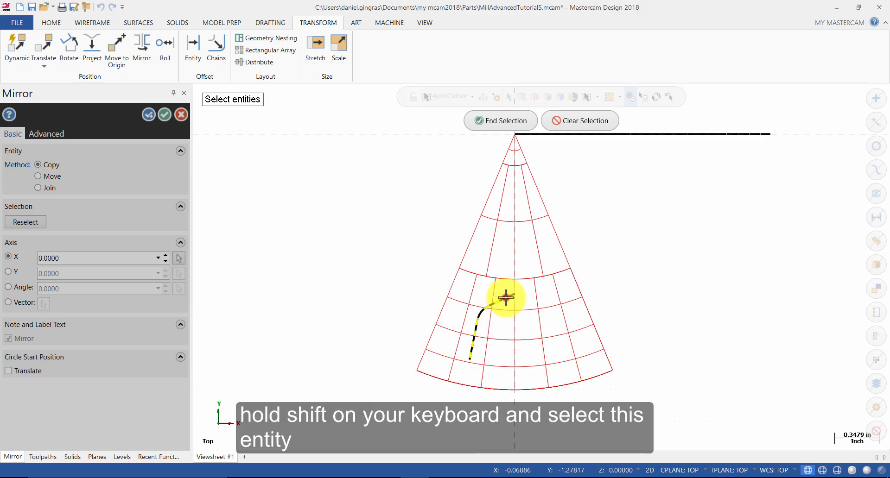
shift+click(507, 300)
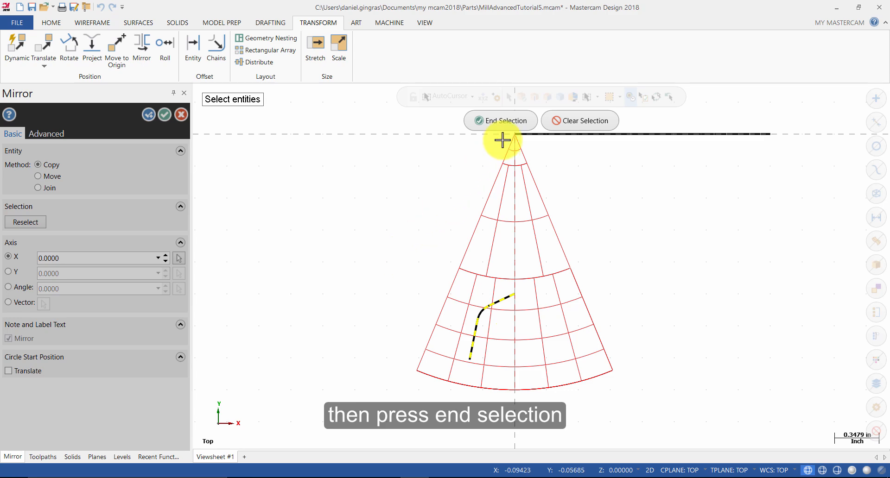
click(497, 122)
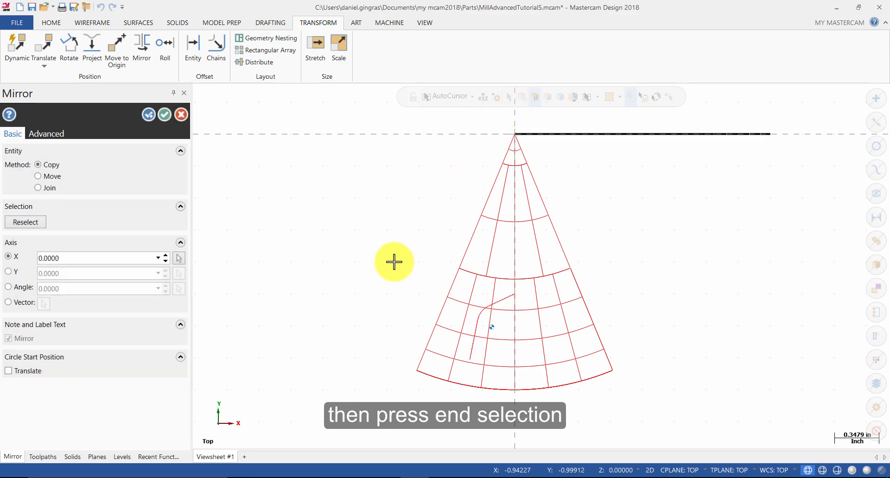
scroll(427, 278, up, 3)
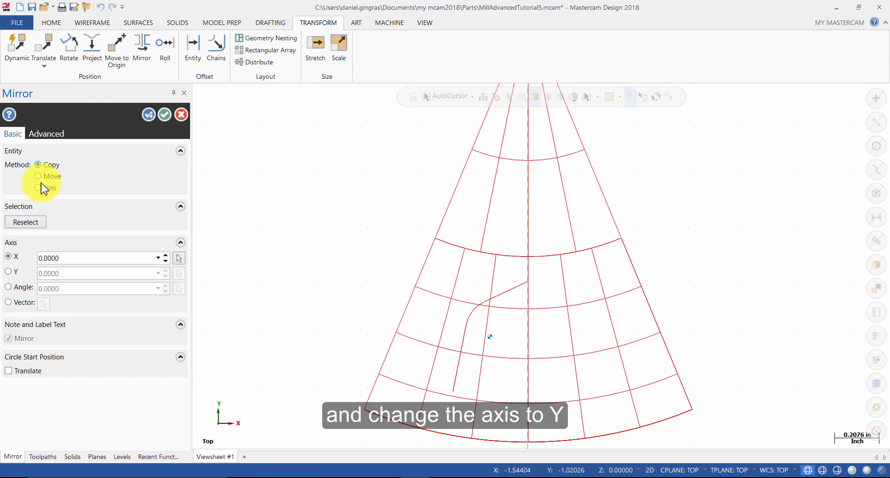
click(8, 272)
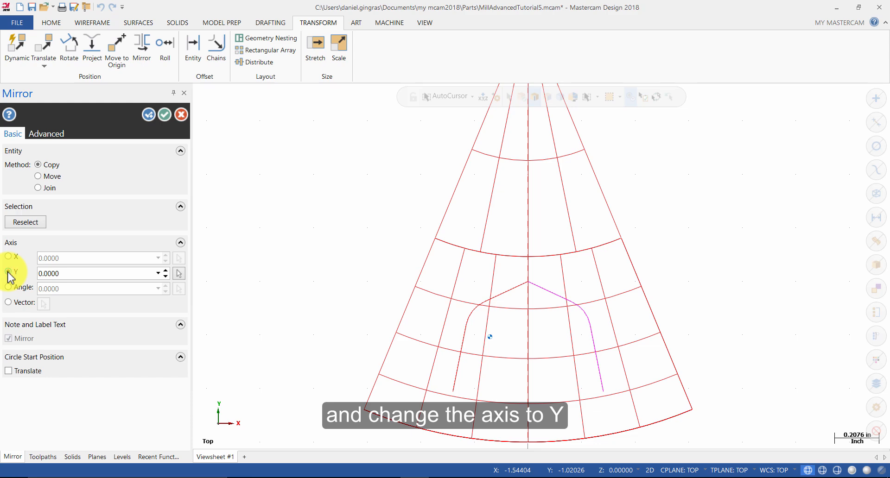
click(166, 117)
right_click(330, 212)
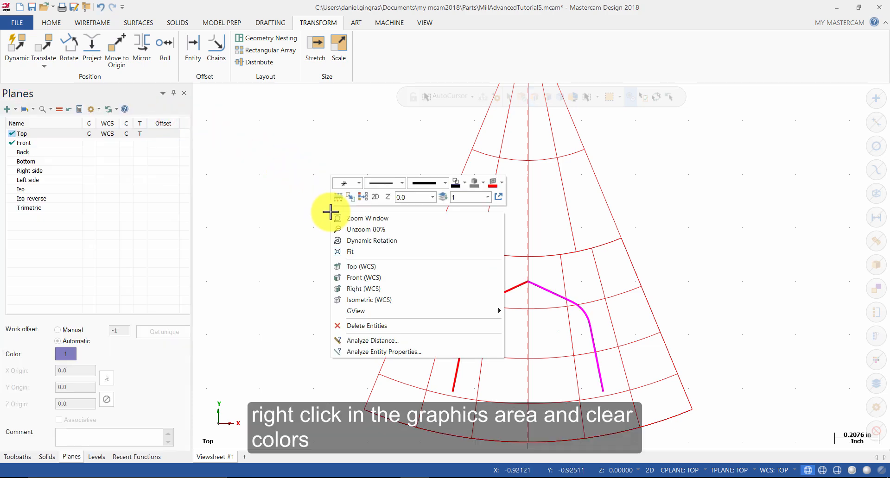
click(364, 197)
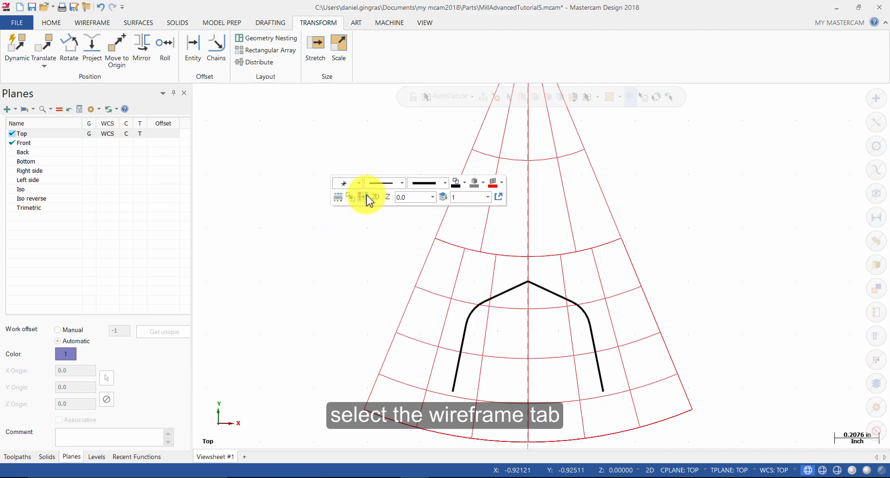
- Close the pocket outline with a 1.8 radius Arc Endpoints arc between the two lower line ends, keeping the short downward-bulging arc
click(92, 23)
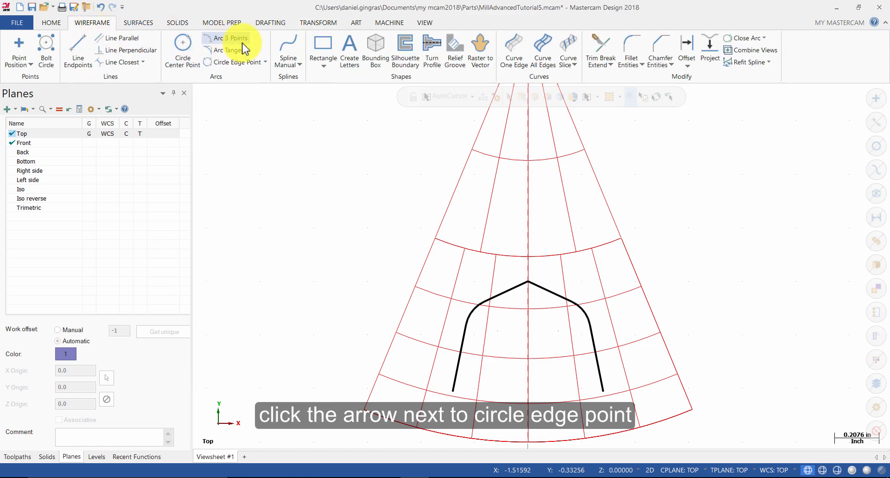
click(266, 62)
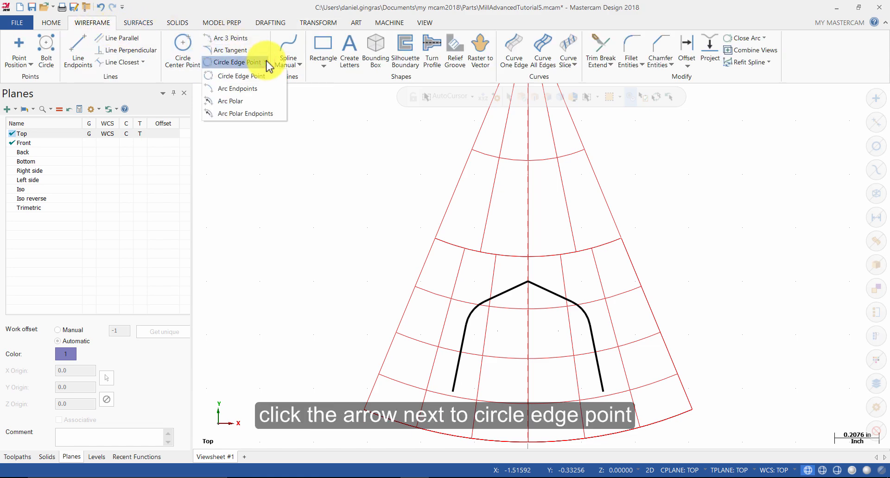
click(257, 88)
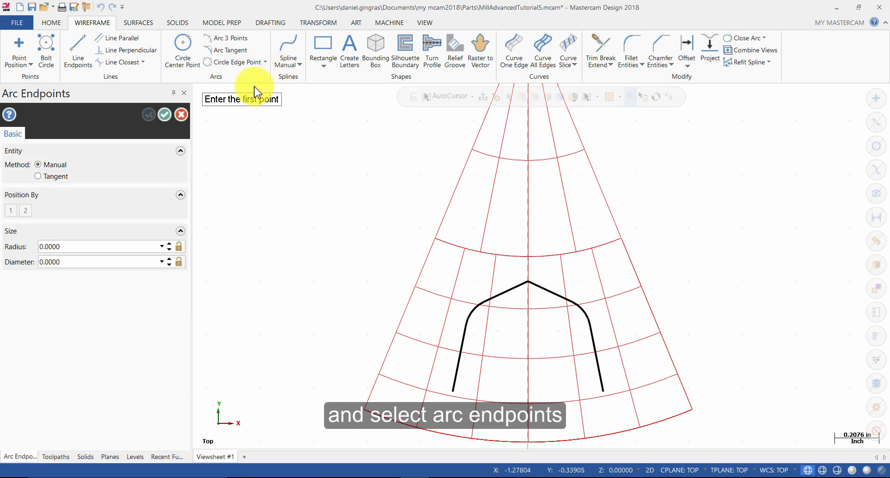
click(82, 246)
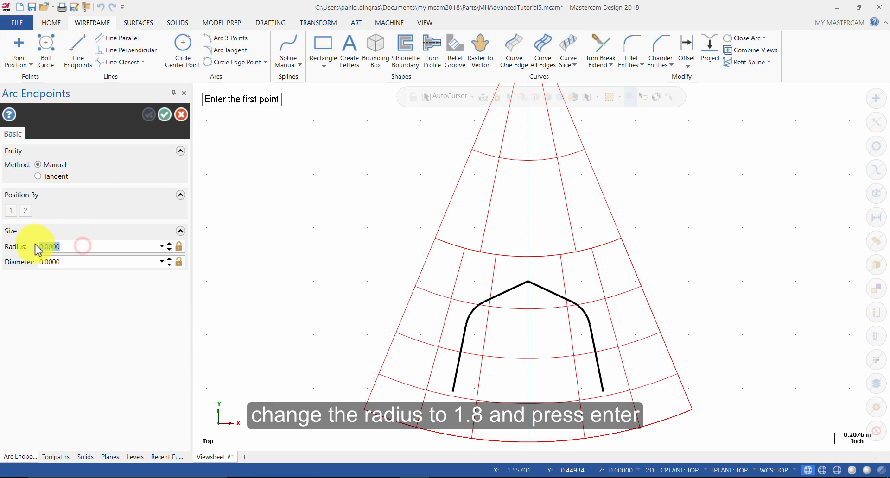
text(1.8)
key(Return)
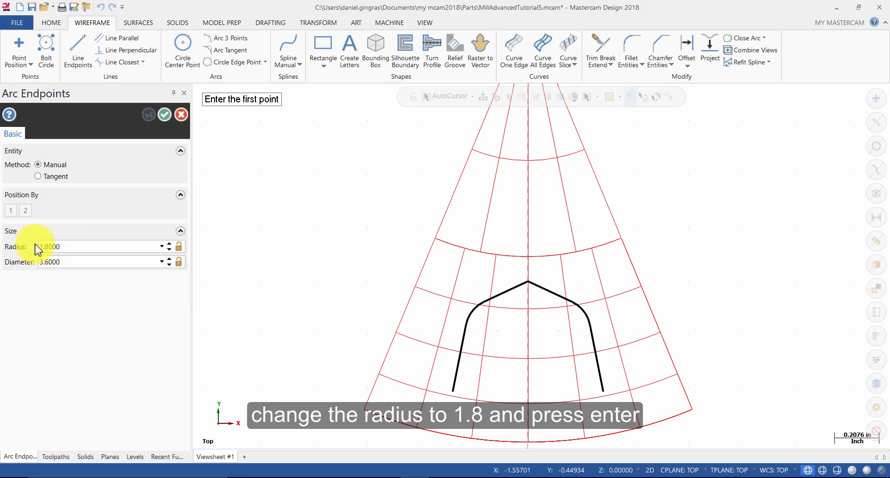
click(453, 391)
click(454, 391)
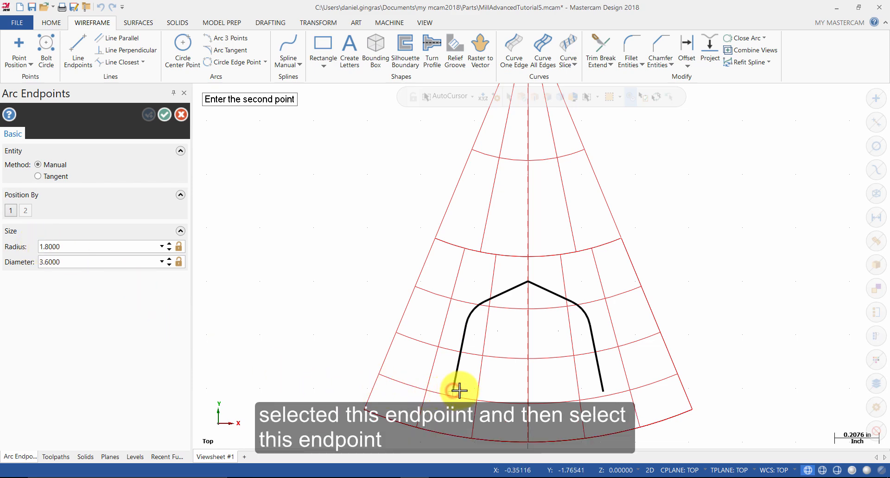
click(603, 391)
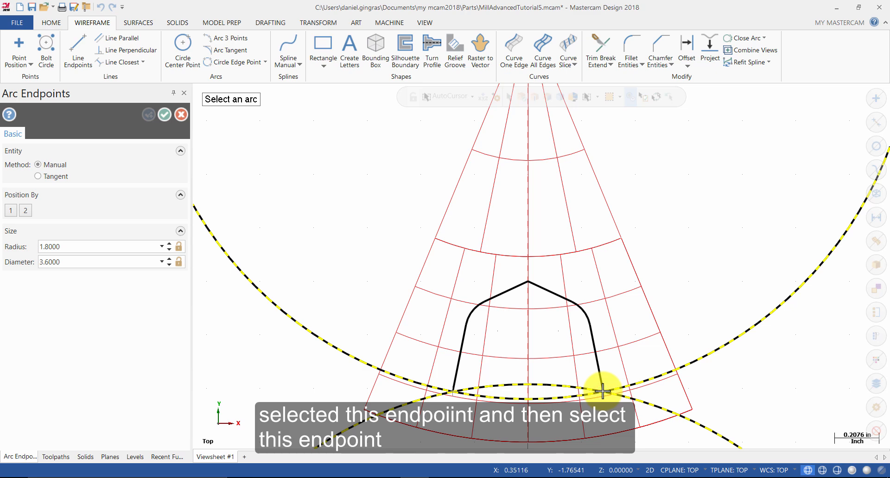
click(522, 398)
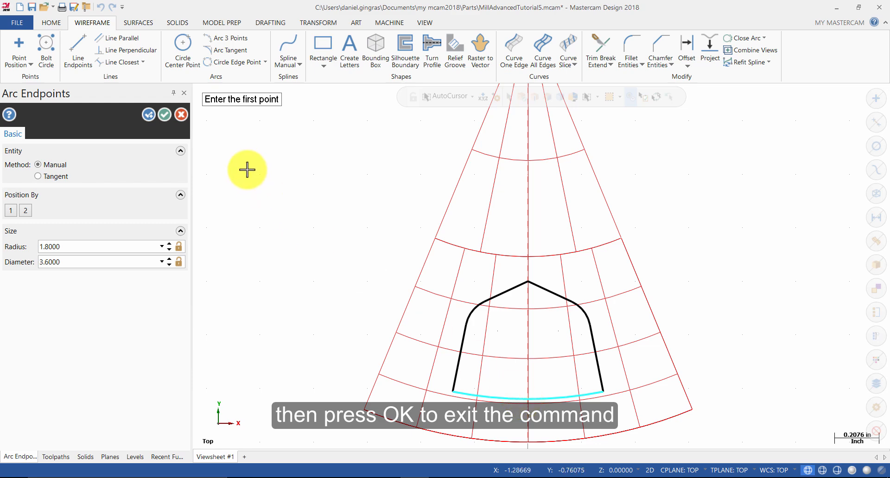
click(164, 115)
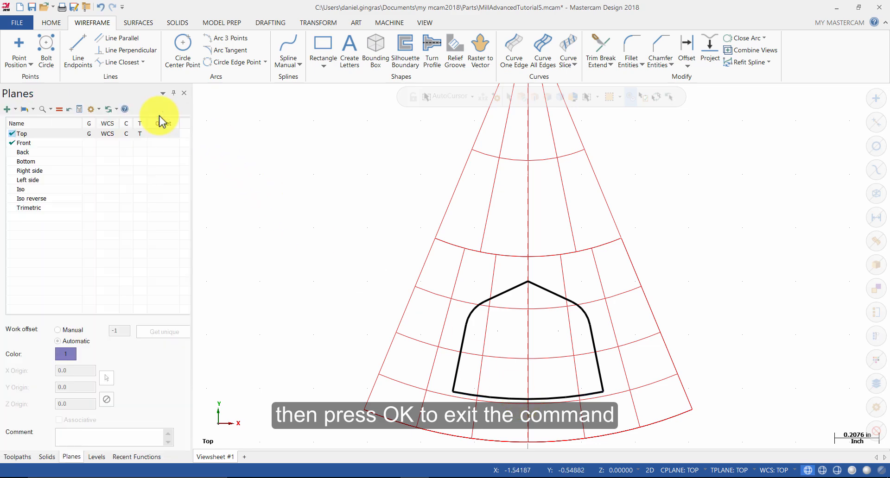
- Fillet the corners of the closed pocket outline with Fillet Chains at a 0.15 radius, without refilleting the existing fillets
click(630, 68)
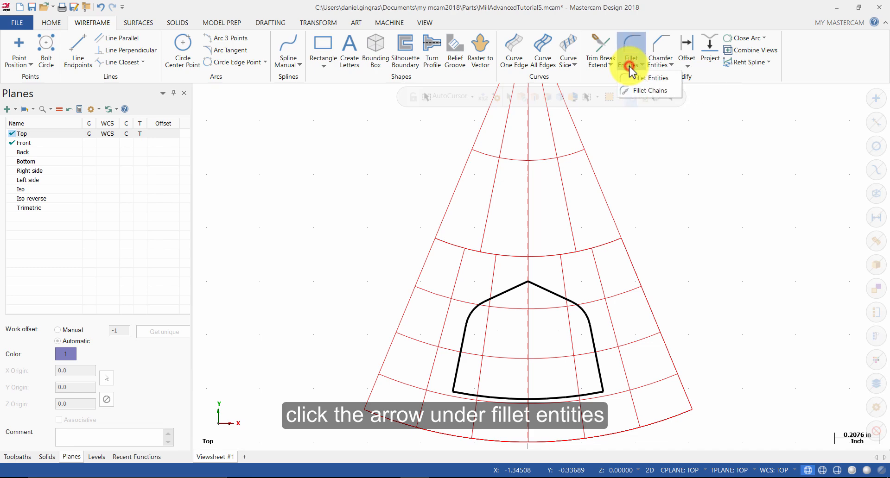
click(642, 92)
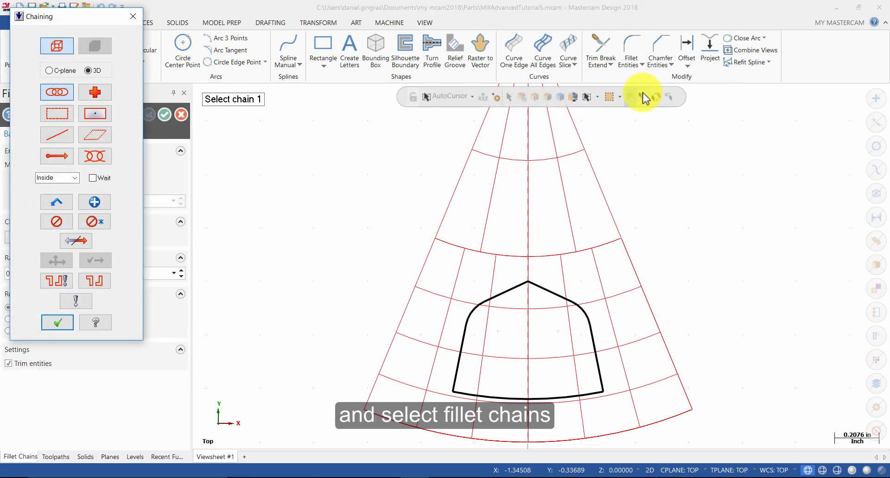
click(603, 380)
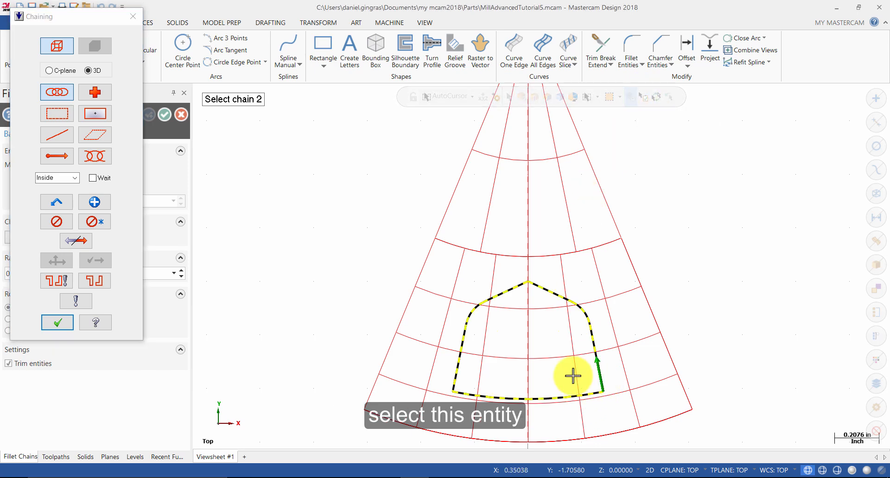
click(58, 322)
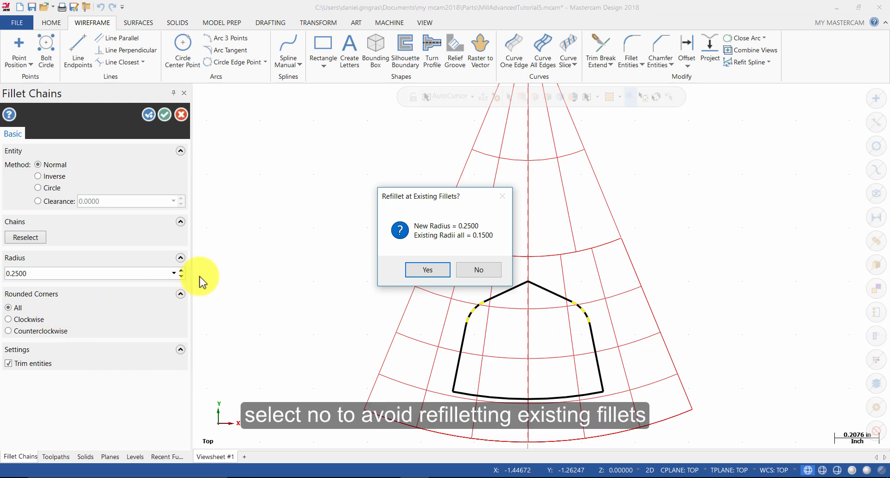
click(491, 277)
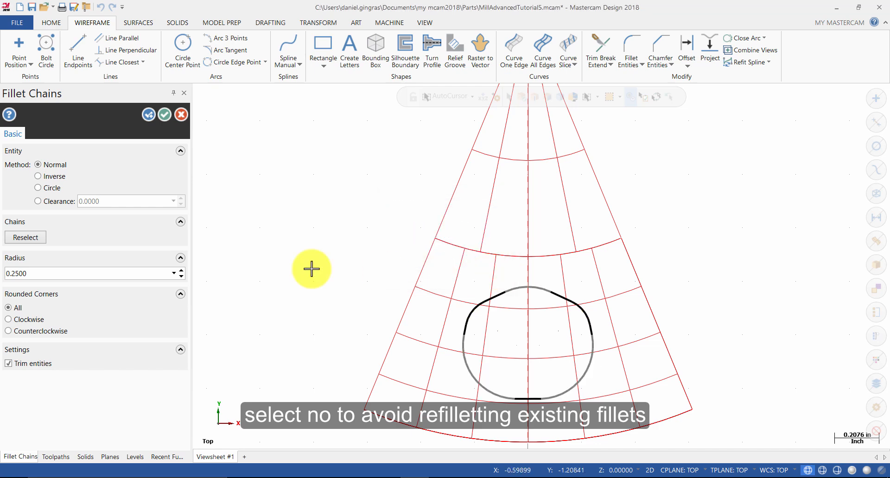
click(58, 271)
key(BackSpace)
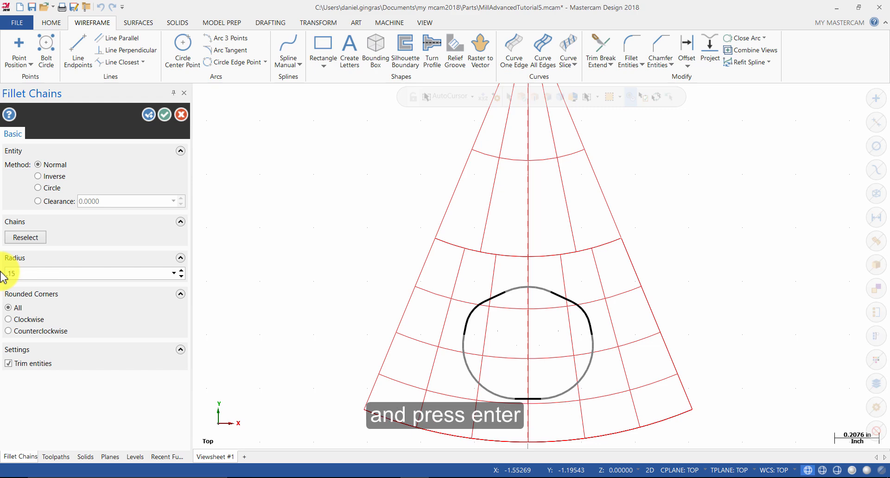
key(Return)
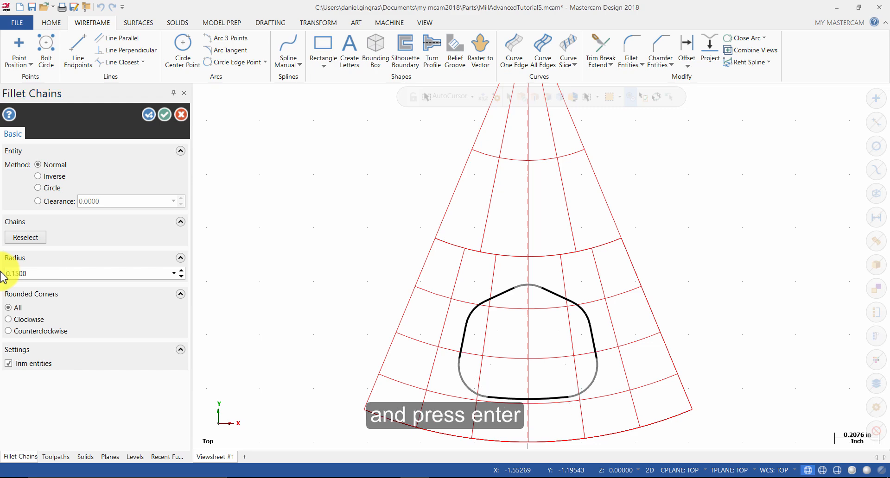
click(161, 118)
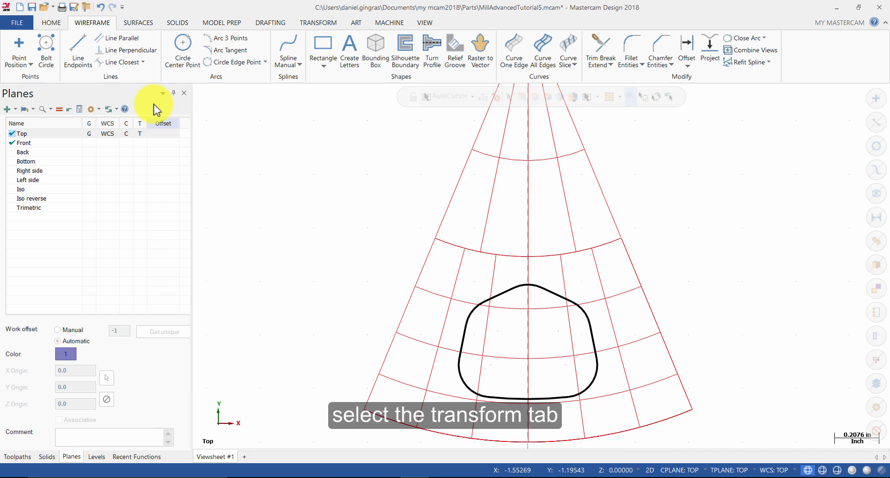
- Start a Project of the filleted pocket chain using the Move method, with Surfaces/Solids as the projection target
click(333, 24)
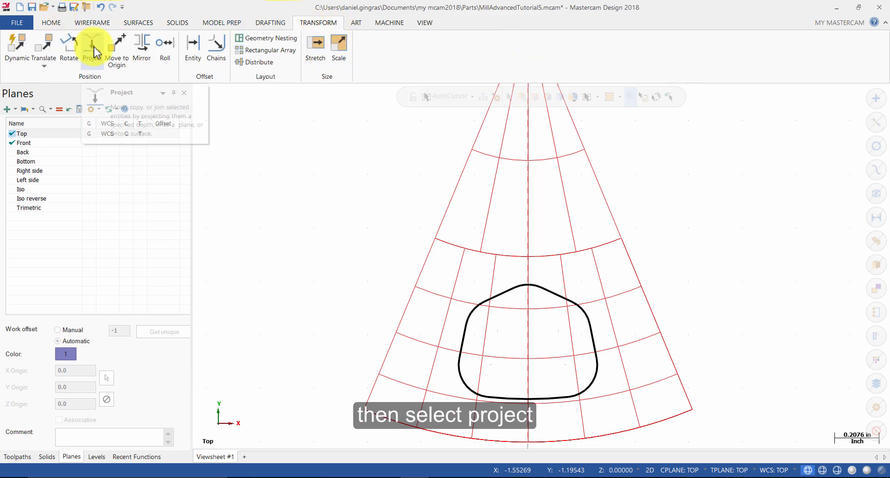
click(94, 48)
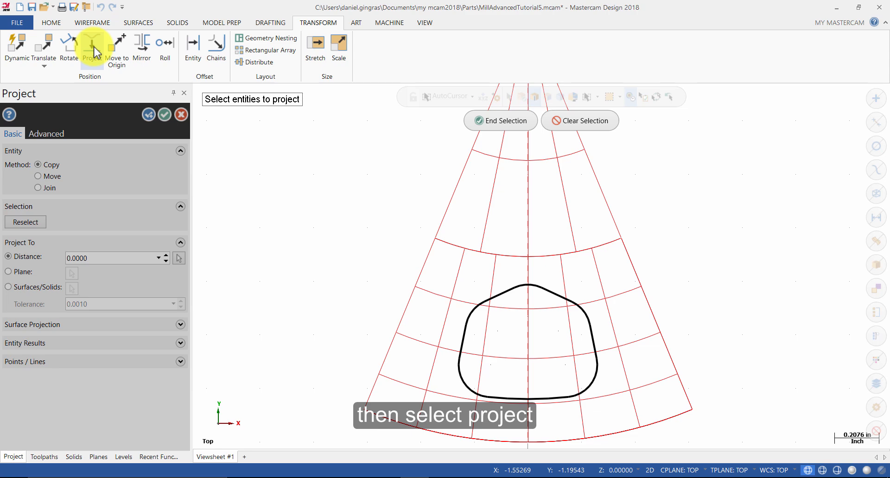
shift+click(597, 350)
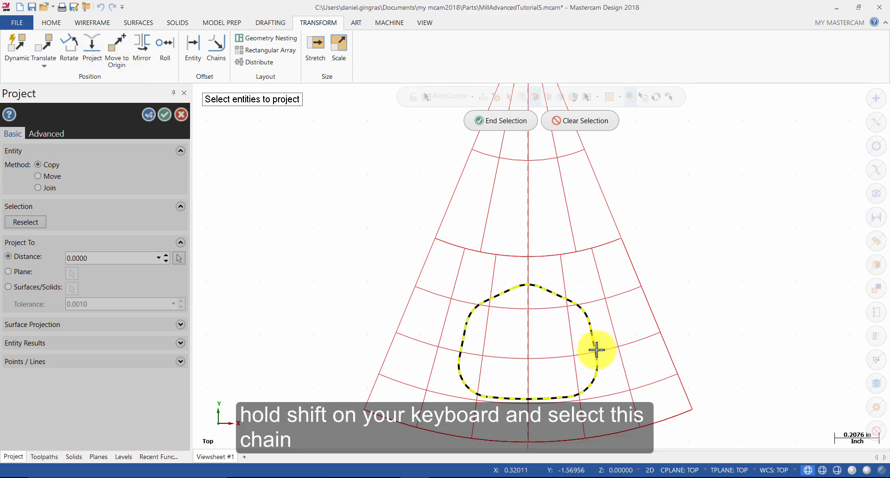
click(514, 124)
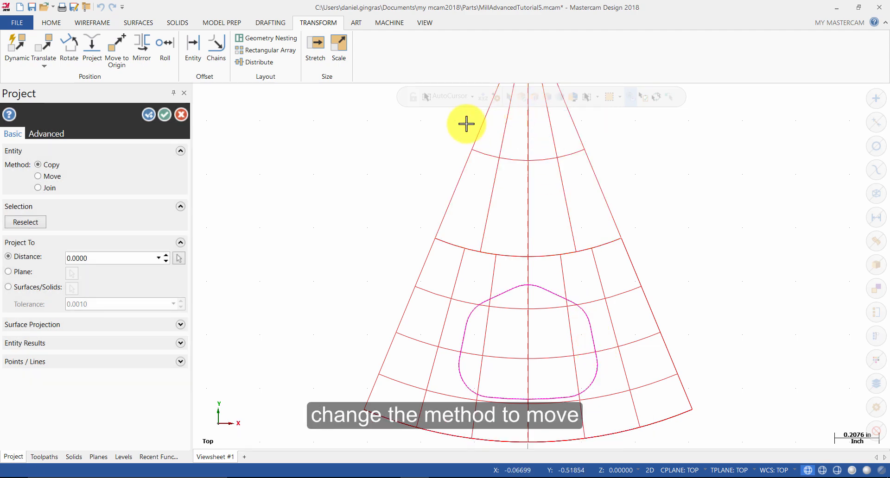
click(64, 176)
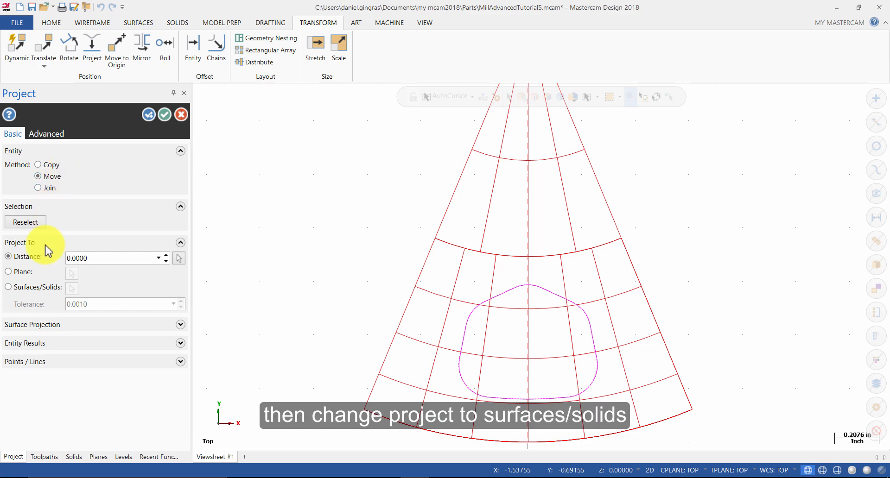
click(43, 288)
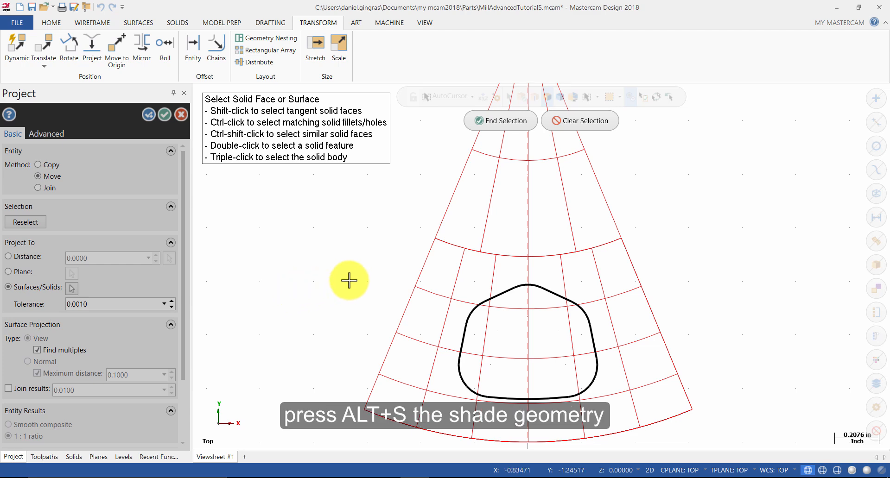
- Shade the geometry and choose the two adjoining red surfaces beneath and above the pocket as projection targets, keeping the View type
key(alt+s)
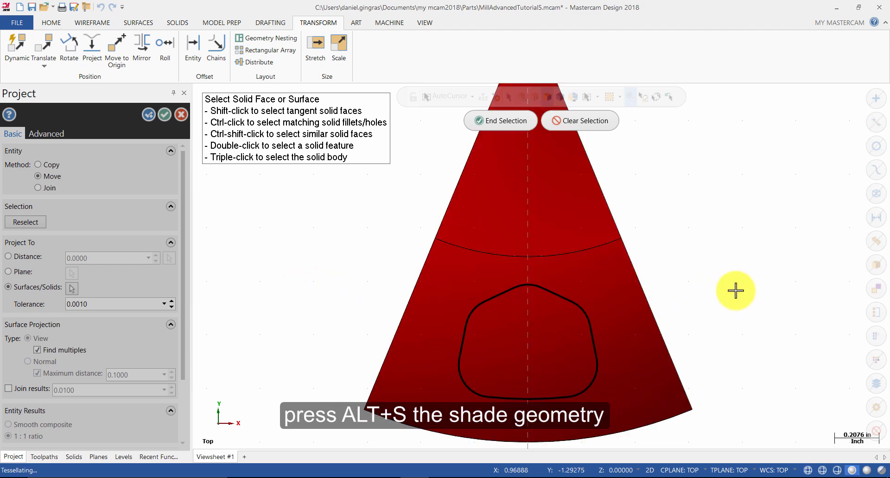
middle_drag(736, 290, 659, 261)
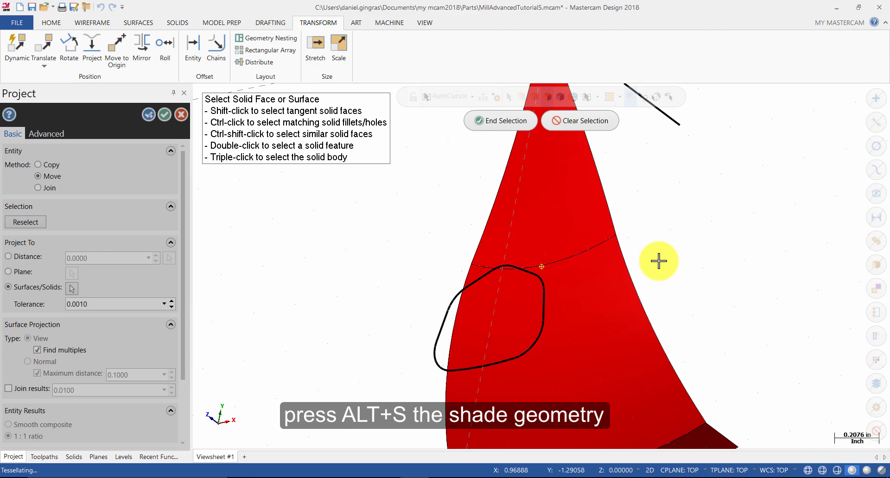
click(627, 322)
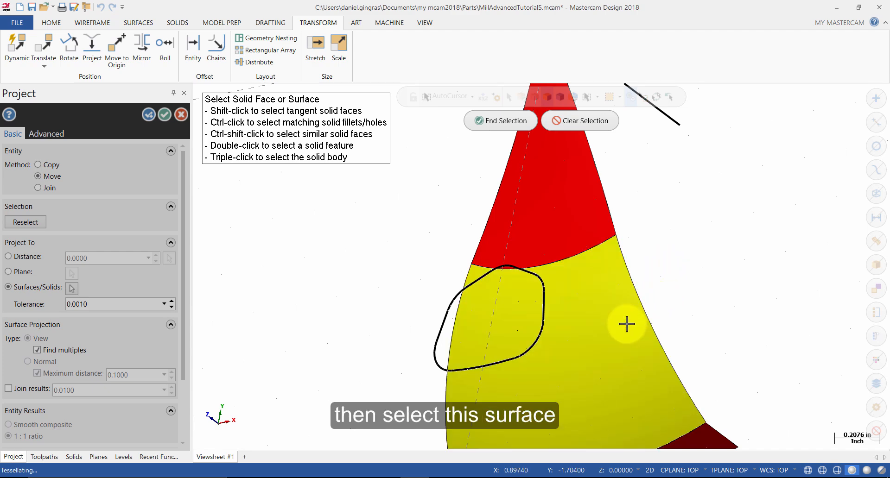
click(604, 334)
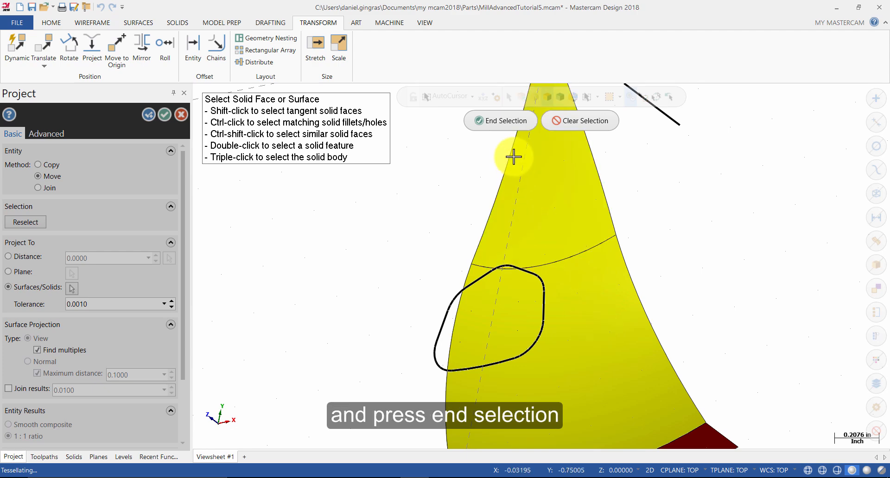
click(500, 121)
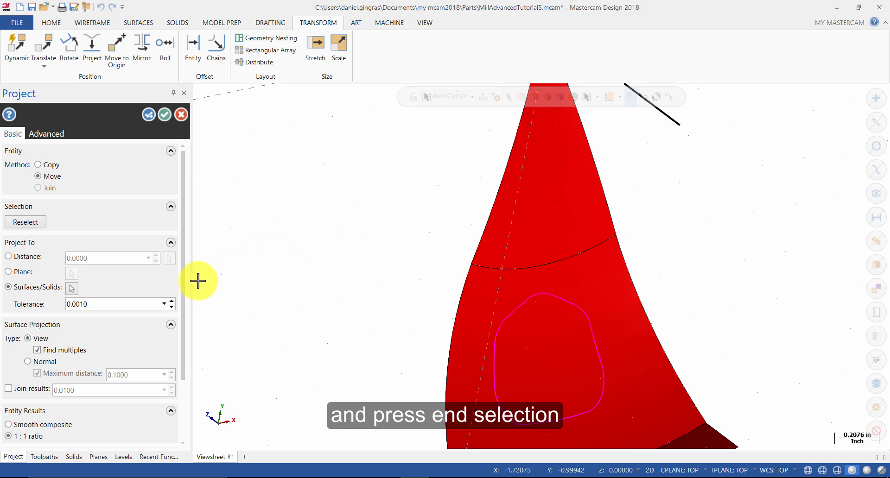
scroll(126, 291, down, 3)
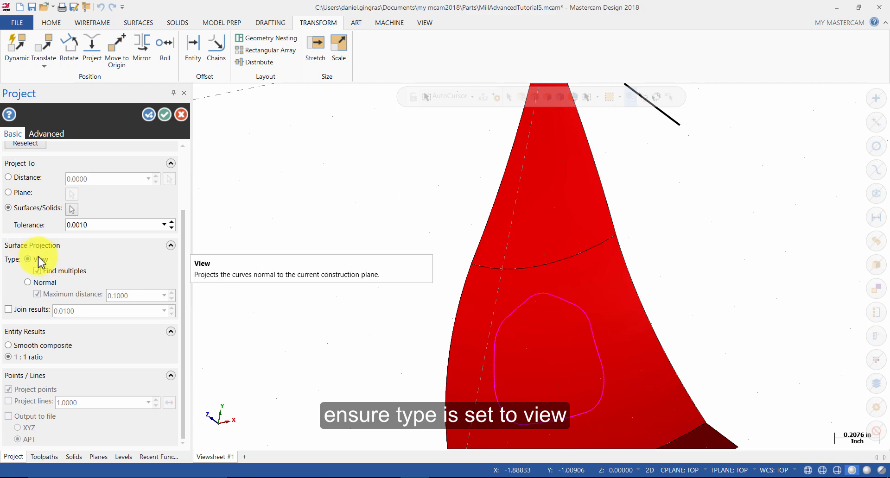
- Switch to the isometric view, finish the projection and clear the result colors
right_click(352, 284)
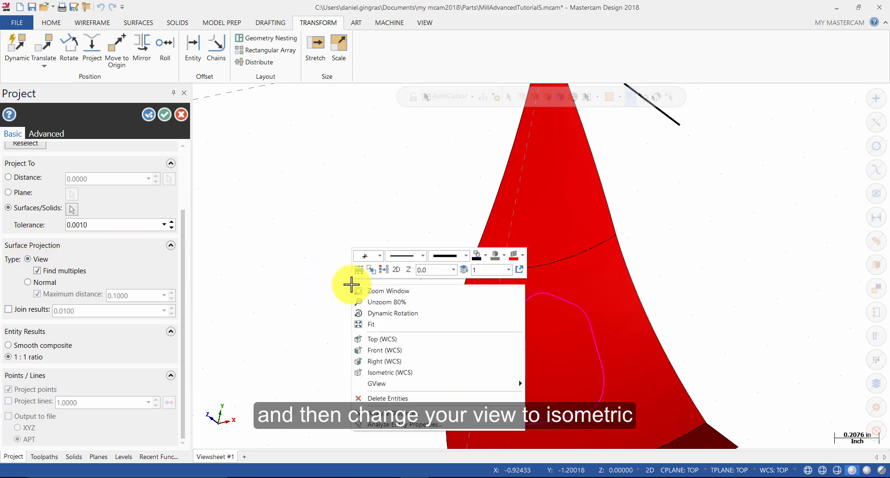
click(419, 379)
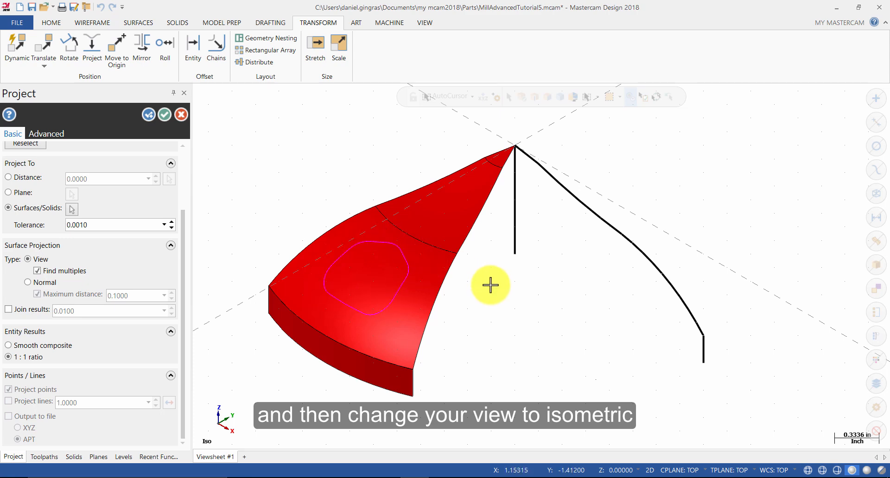
click(406, 242)
click(168, 111)
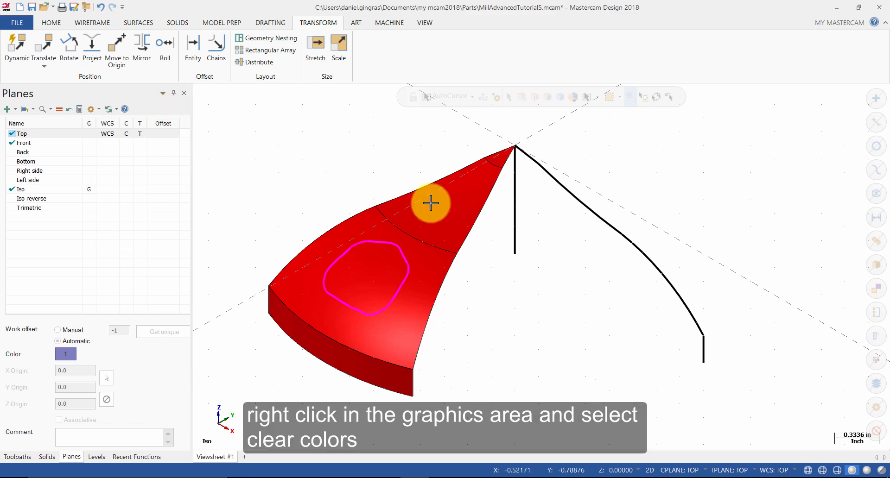
right_click(476, 268)
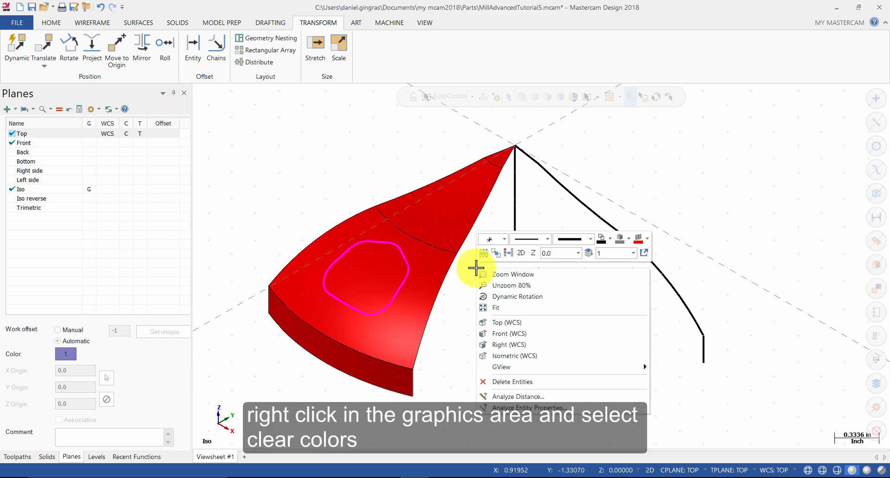
click(508, 253)
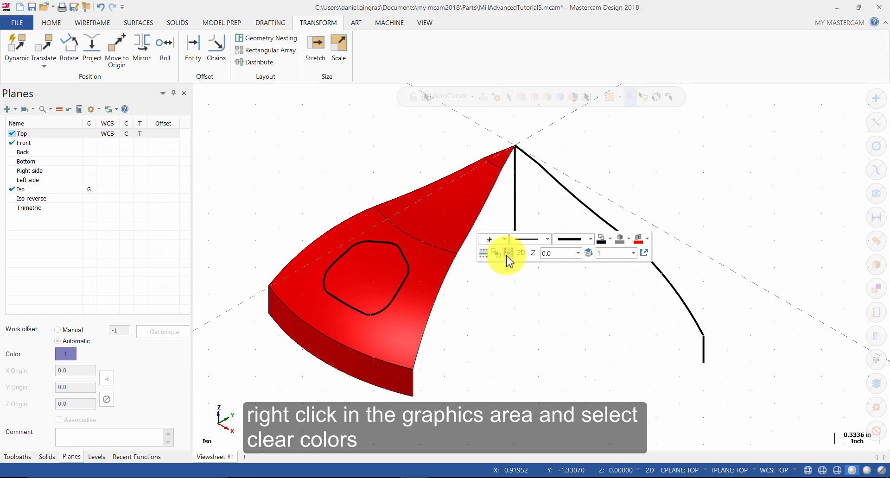
- Isolate the projected pocket chain and analyze it for overlapping entities and direction reversals with a 170 minimum angle
shift+click(400, 287)
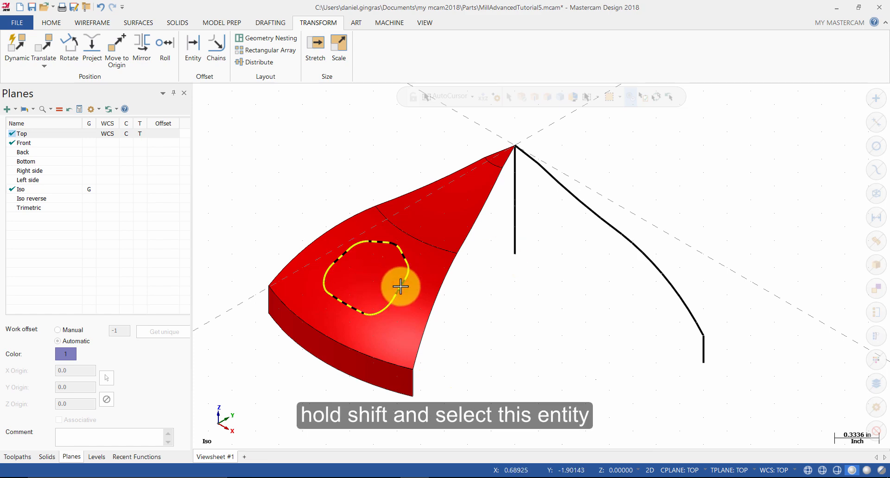
key(alt+e)
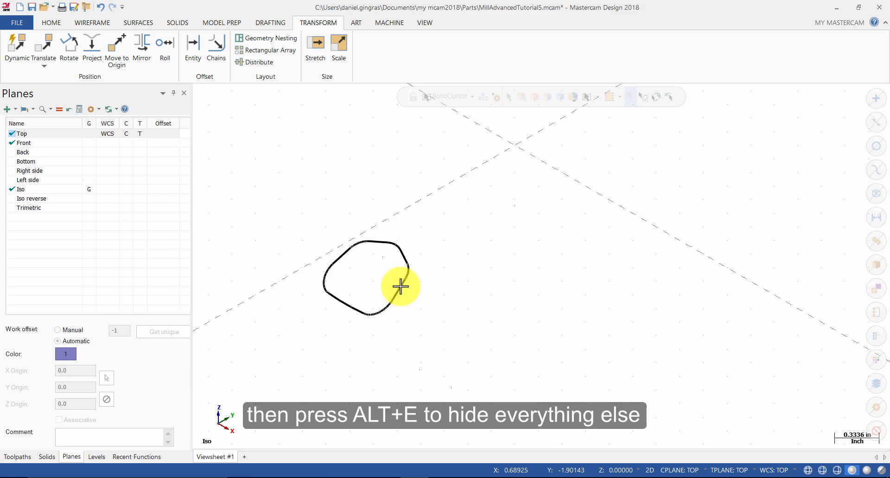
click(51, 23)
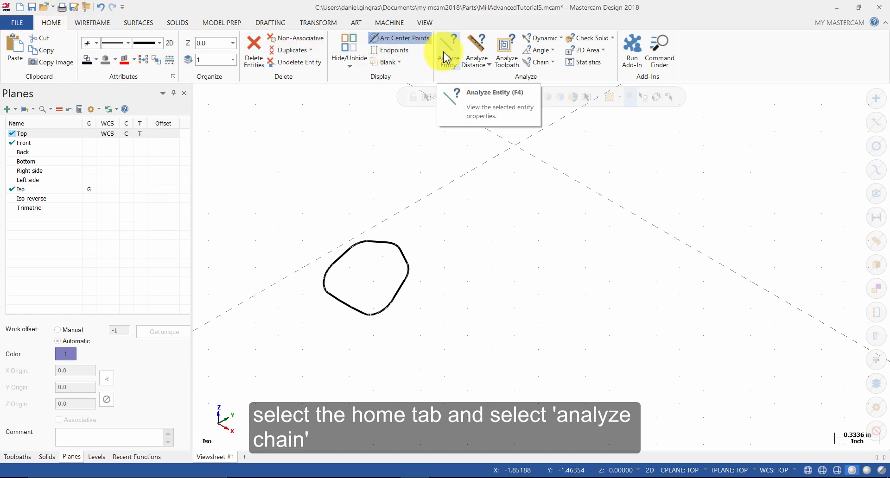
click(532, 64)
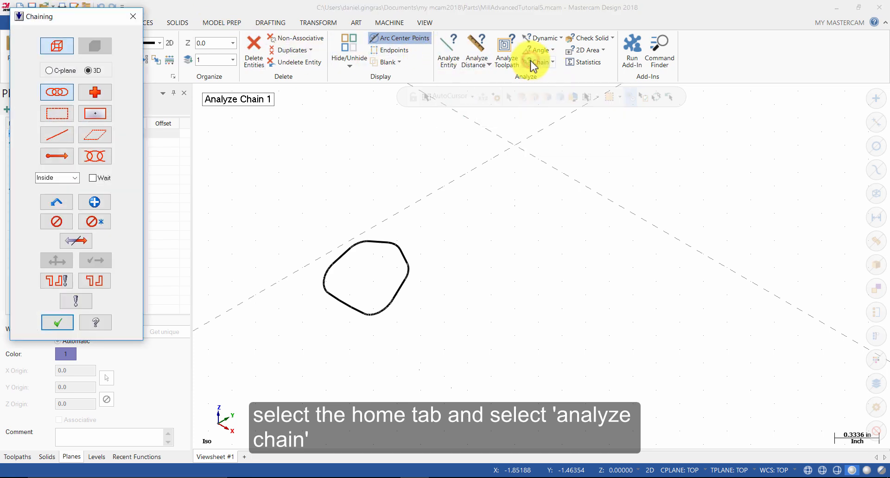
click(351, 248)
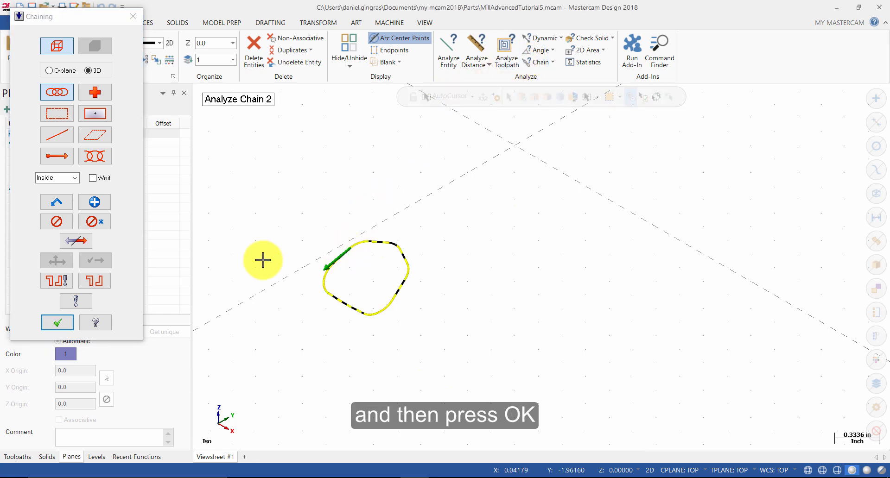
click(54, 323)
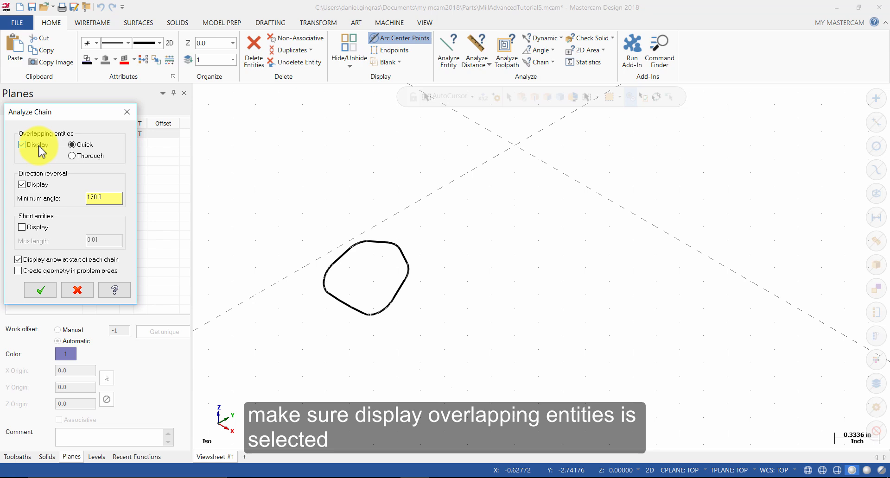
click(50, 291)
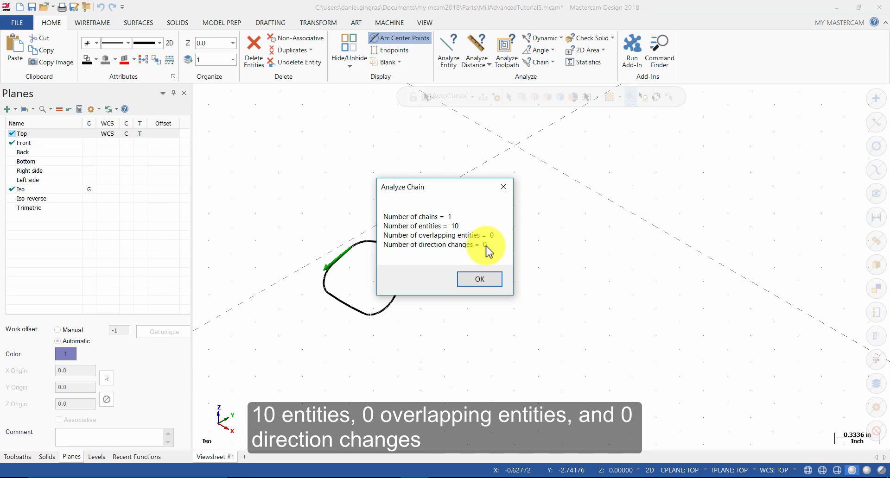
click(481, 279)
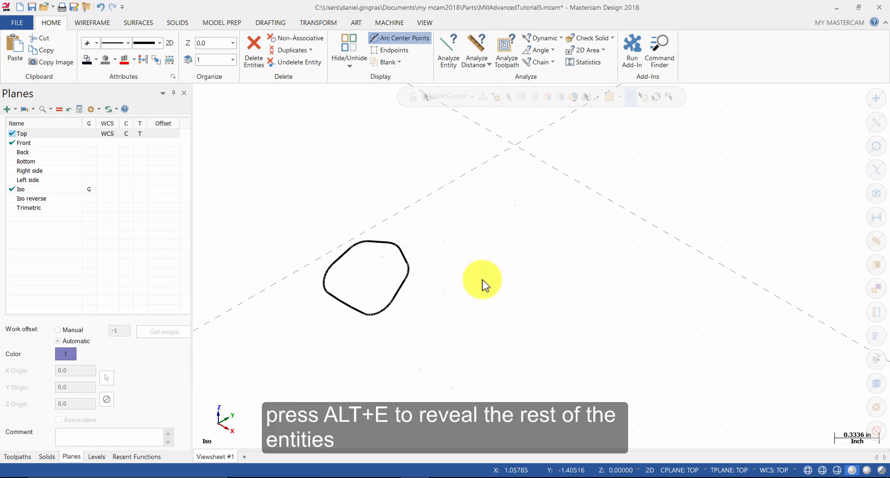
- Unhide the remaining geometry, translate a copy of the projected pocket chain -0.25 in Z, and clear the result colors
key(alt+e)
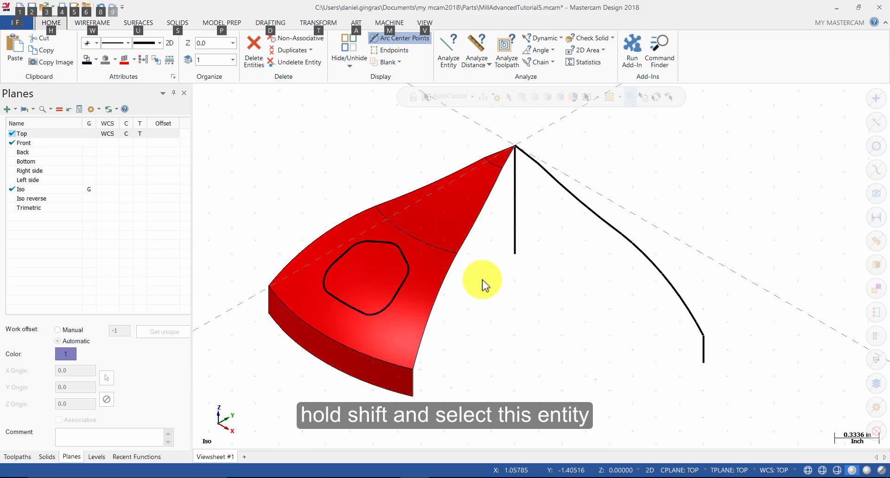
shift+click(401, 282)
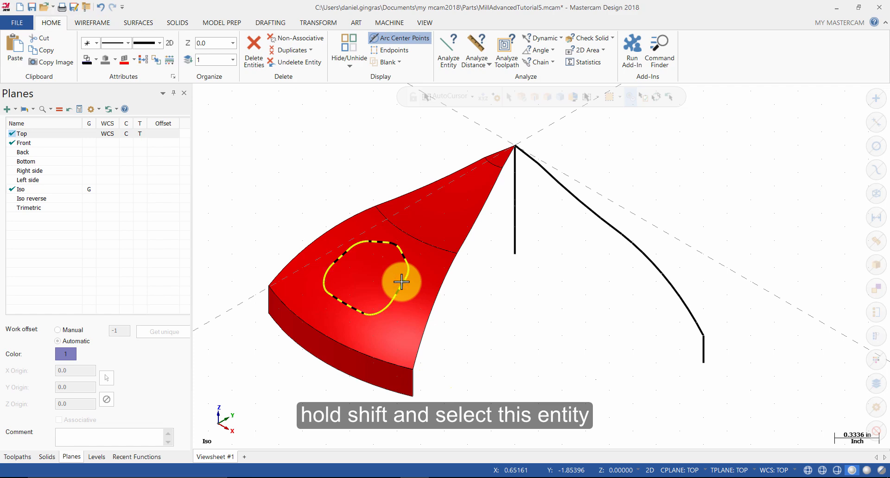
click(320, 22)
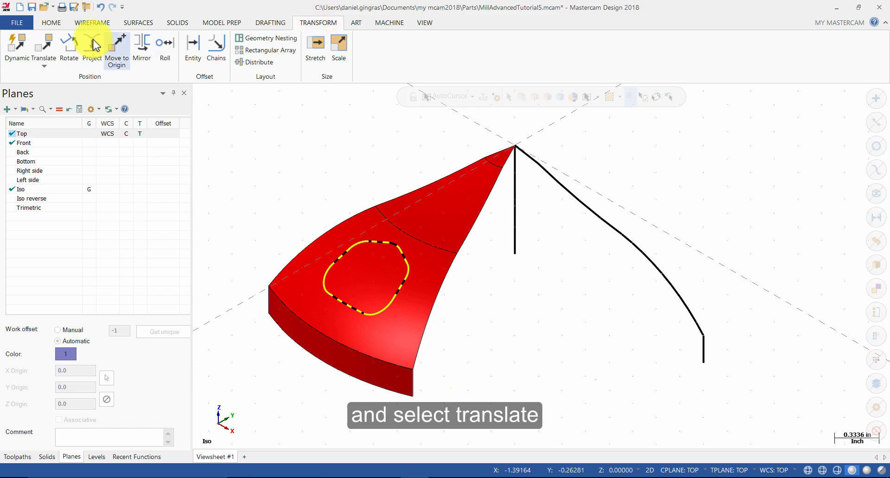
click(45, 50)
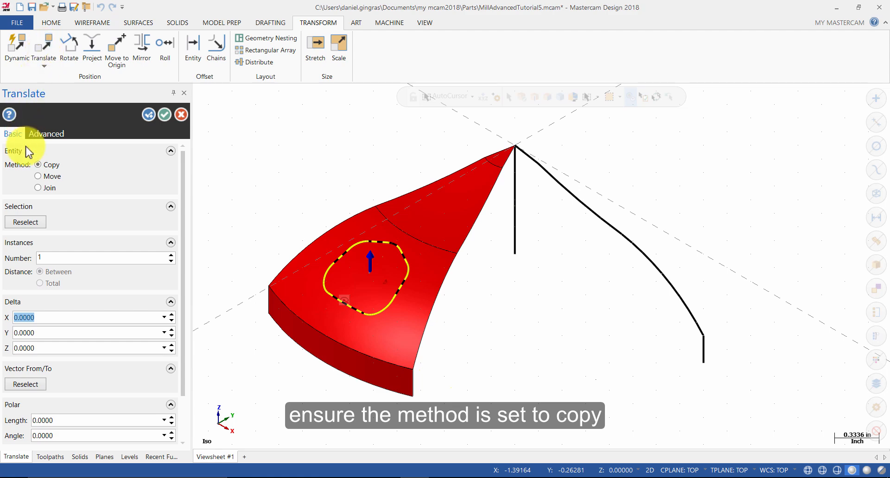
click(42, 347)
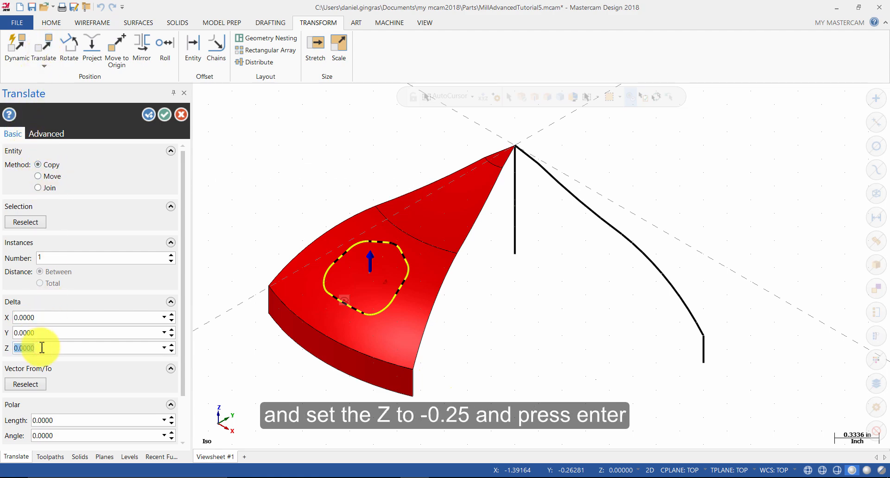
text(-.25)
key(Return)
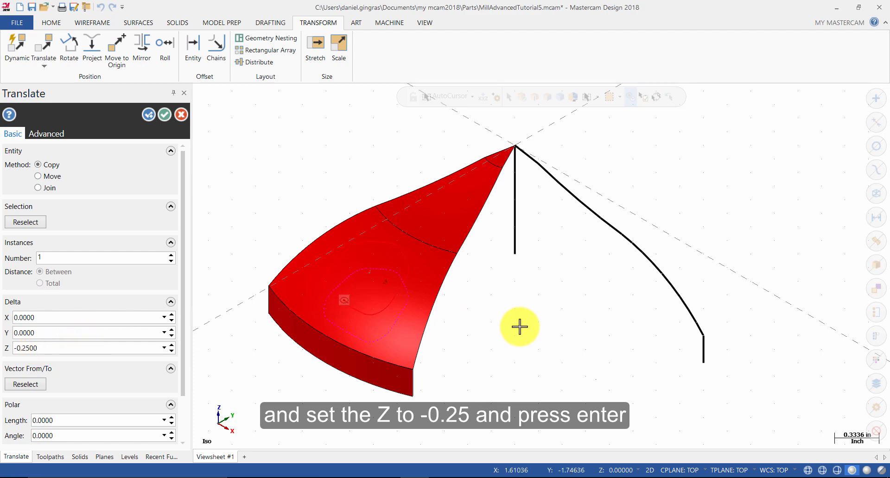
middle_drag(519, 330, 494, 335)
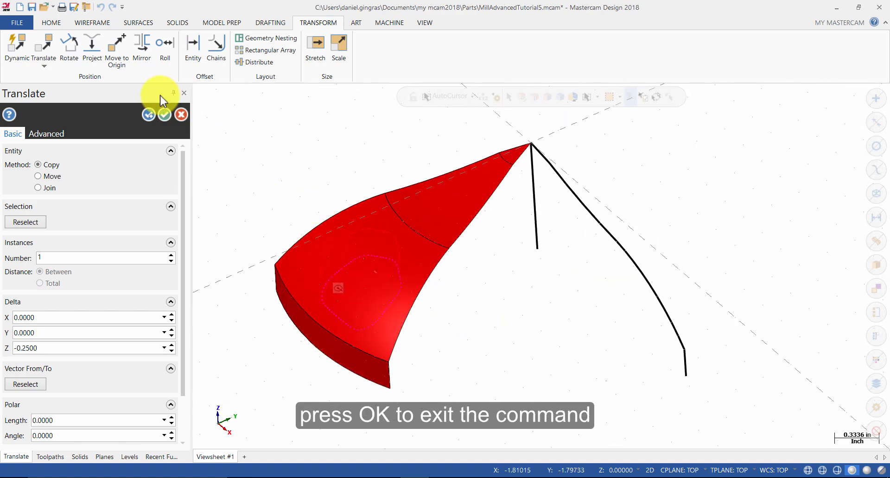
click(168, 114)
right_click(533, 266)
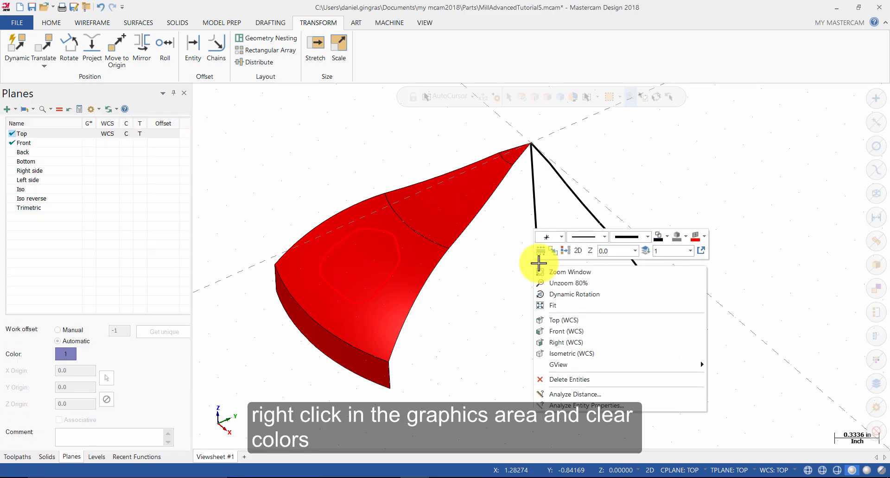
click(566, 252)
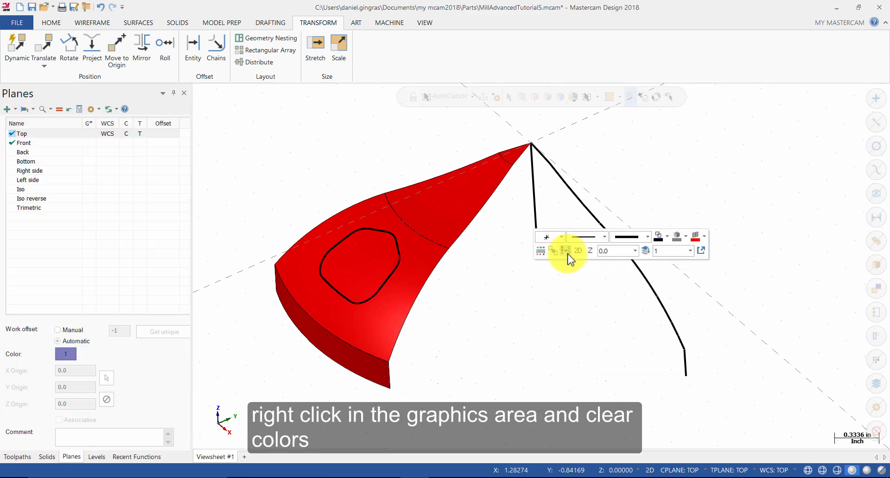
- Show the surfaces as wireframe and set the surface color for new geometry to green
key(alt+s)
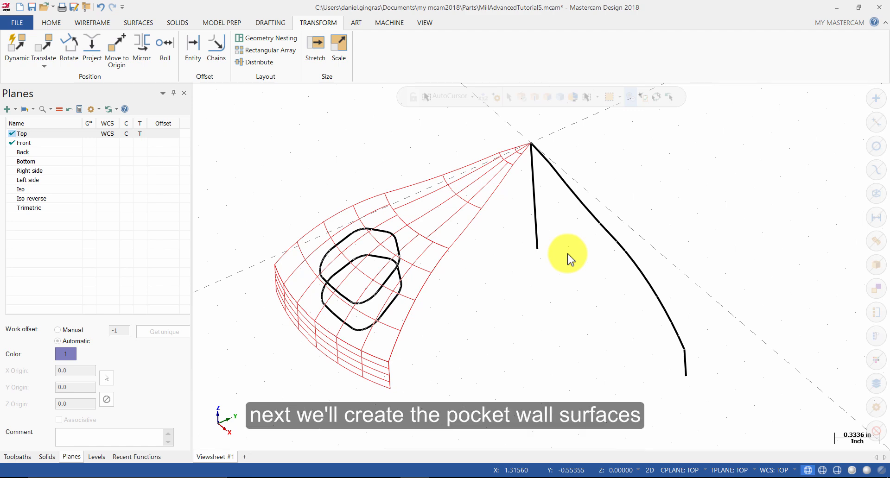
right_click(496, 260)
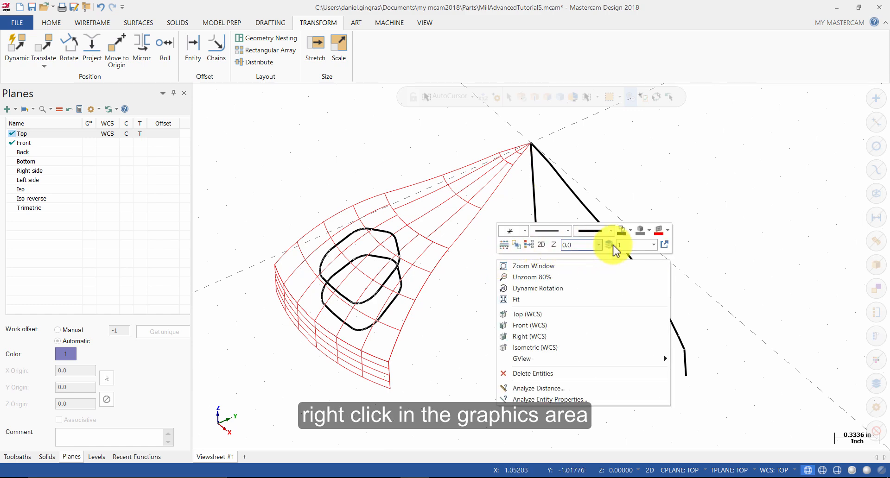
click(668, 231)
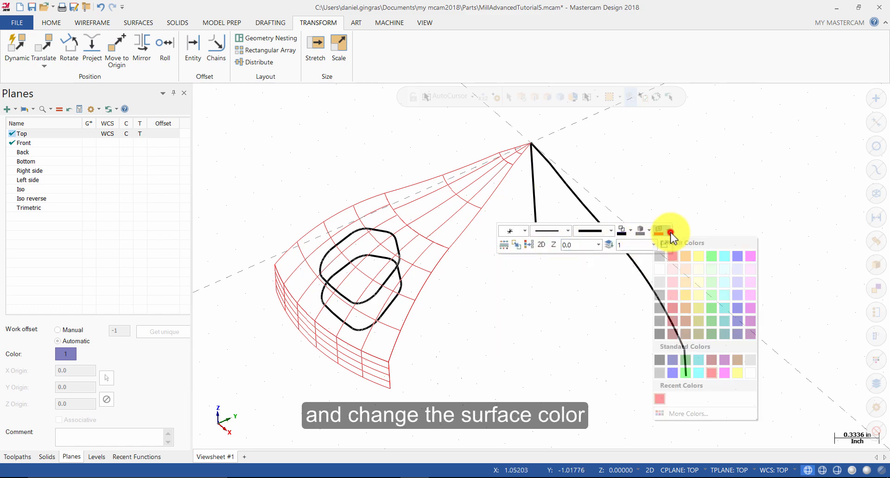
click(684, 362)
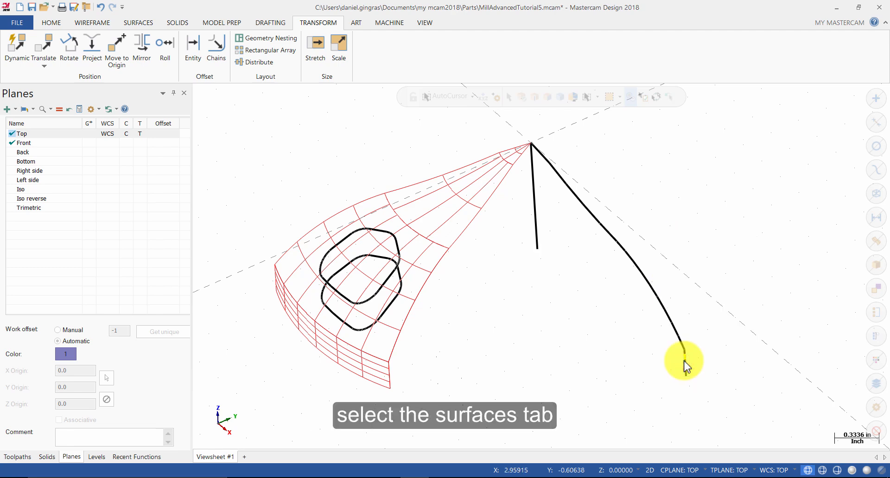
- Try to loft the pocket wall surface between the projected pocket chain and its lower copy, with both chains counterclockwise
click(151, 22)
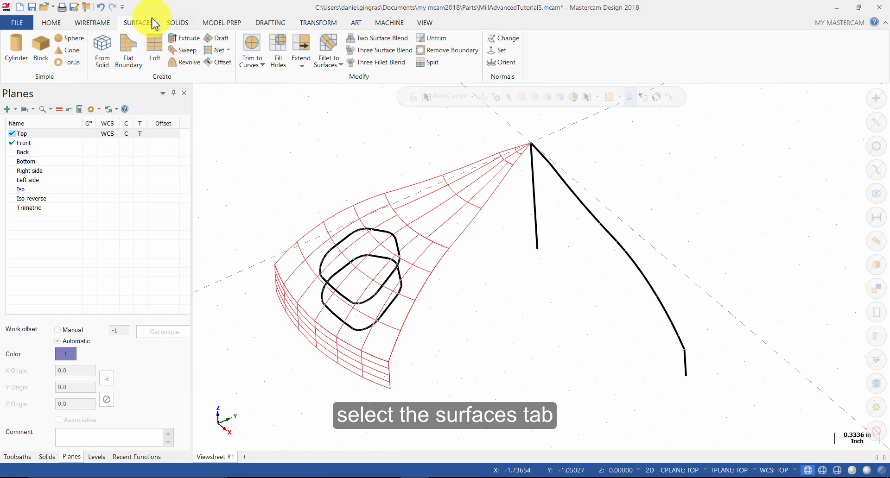
click(156, 54)
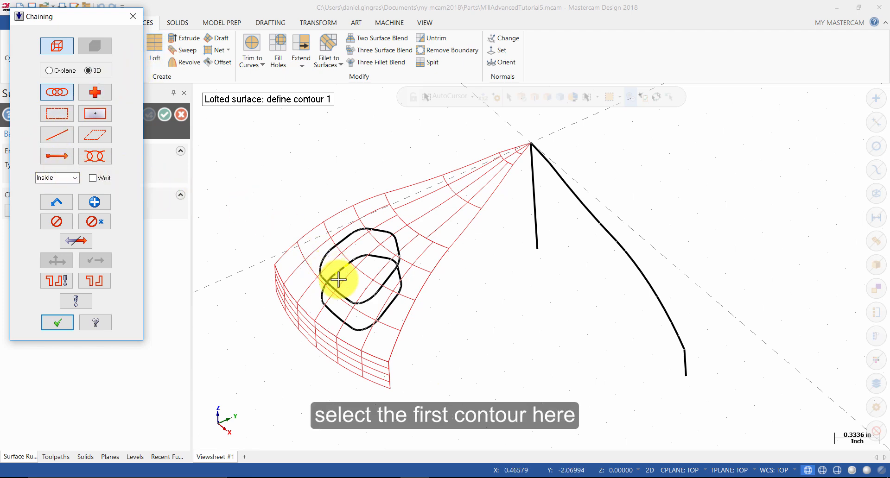
click(346, 298)
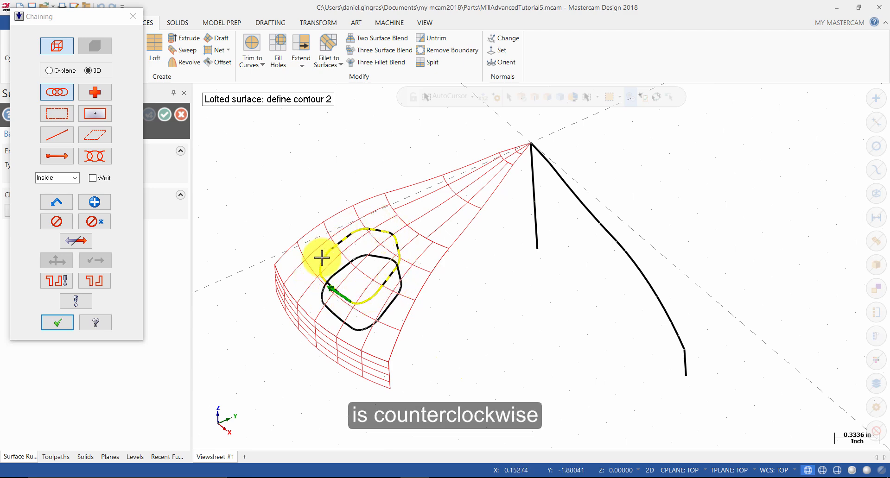
click(88, 244)
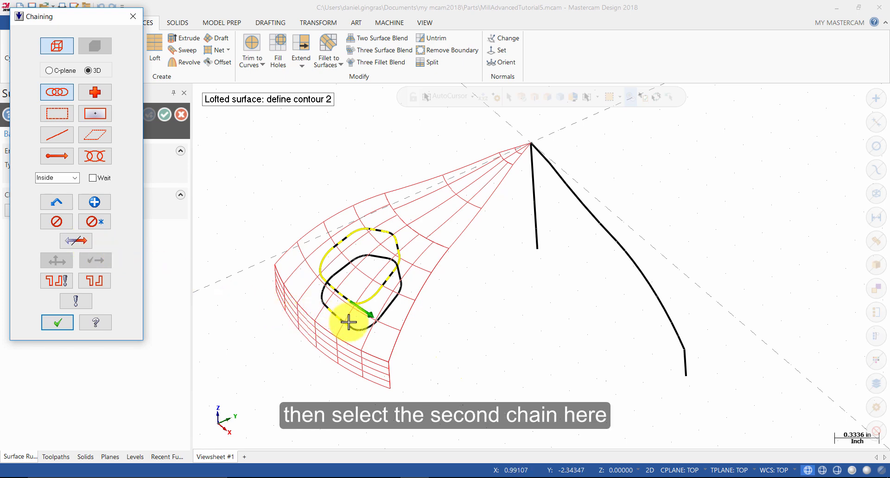
click(383, 318)
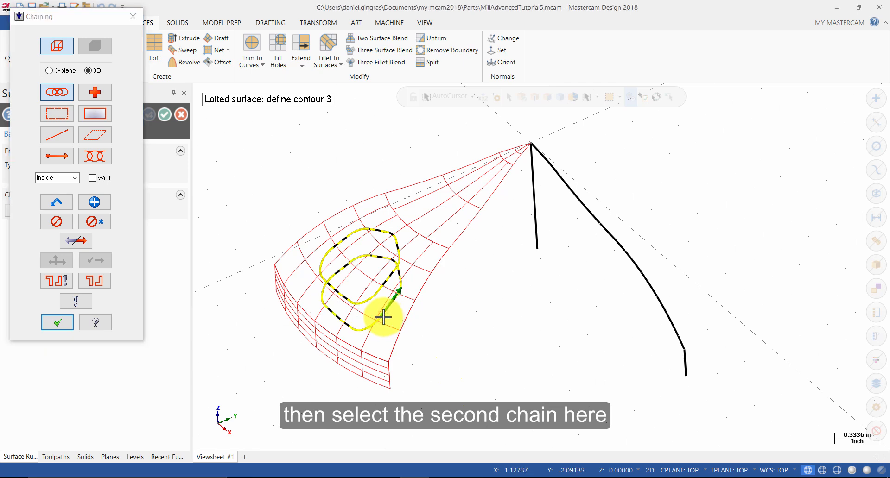
click(64, 324)
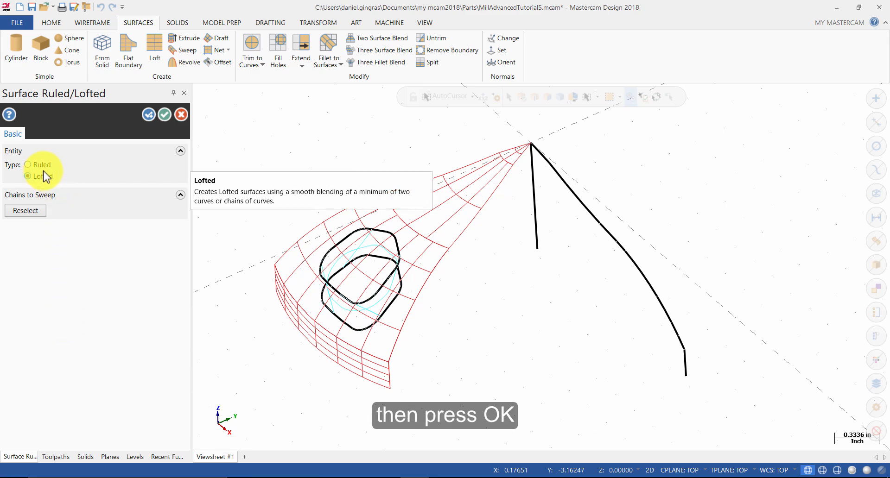
click(168, 116)
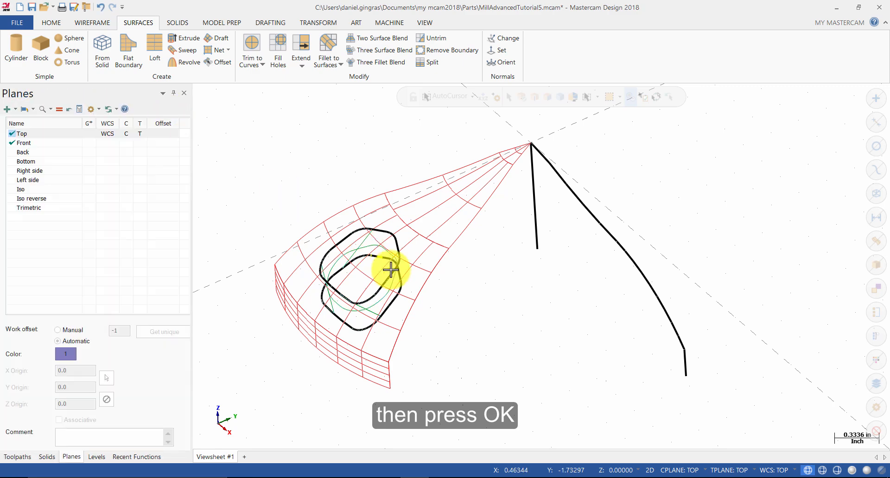
- Inspect the lofted pocket wall in shaded display and undo the loft
key(alt+s)
mouse_move(485, 327)
middle_down()
mouse_move(335, 254)
mouse_move(364, 250)
mouse_move(479, 314)
mouse_move(514, 318)
mouse_move(487, 312)
mouse_move(505, 332)
mouse_move(354, 250)
mouse_move(362, 248)
mouse_move(396, 306)
mouse_move(437, 304)
mouse_move(460, 321)
mouse_move(423, 299)
mouse_move(460, 325)
middle_up()
key(ctrl+z)
- Loft the pocket wall surface between the upper and lower chains, starting both at the matching front corner in the same direction
click(155, 51)
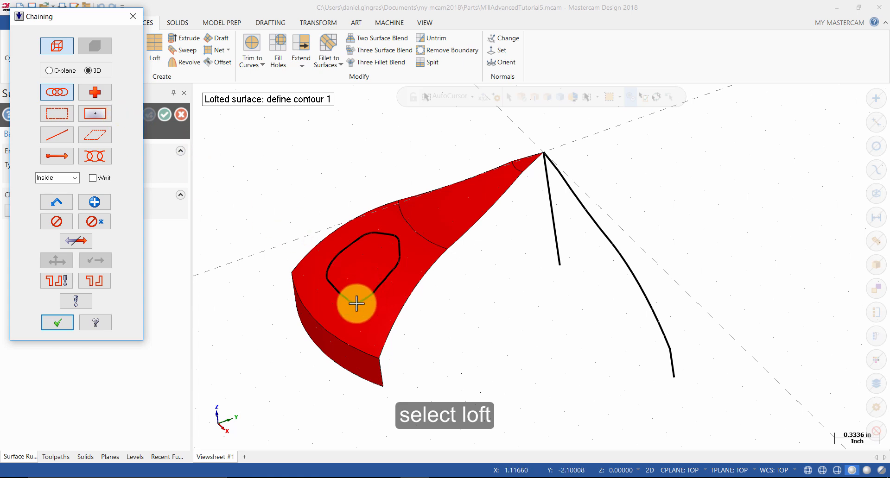
scroll(356, 304, up, 10)
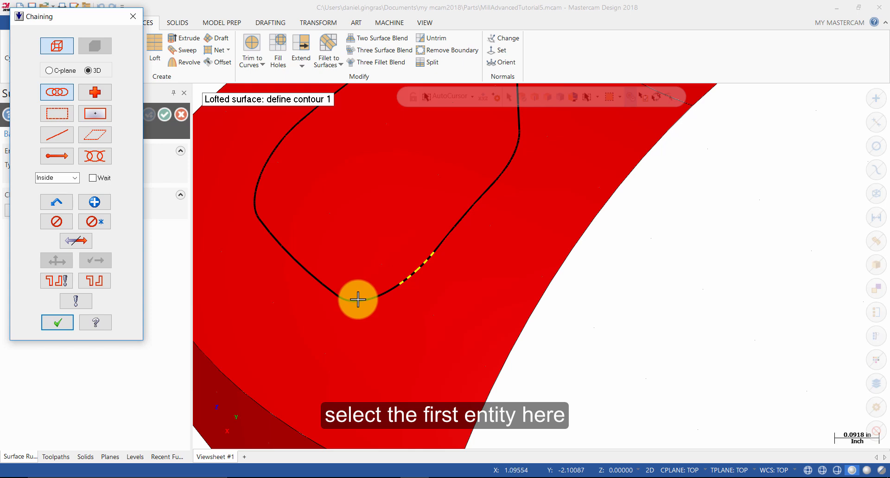
click(358, 300)
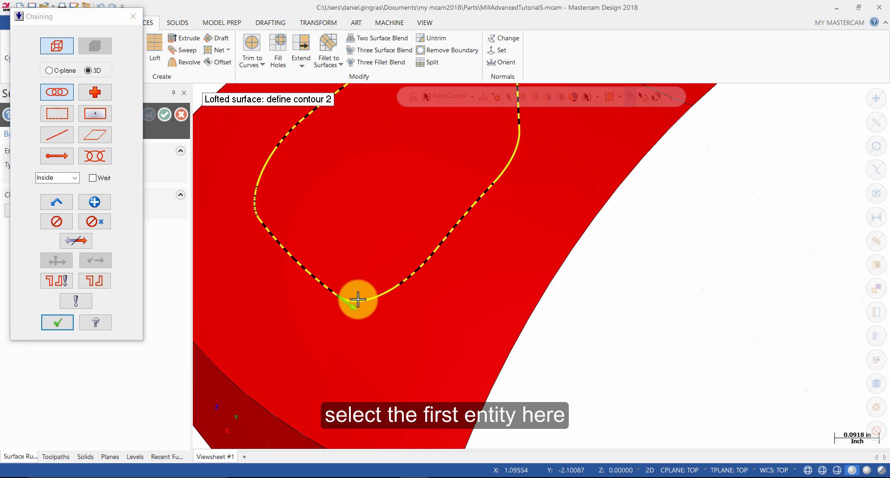
key(alt+s)
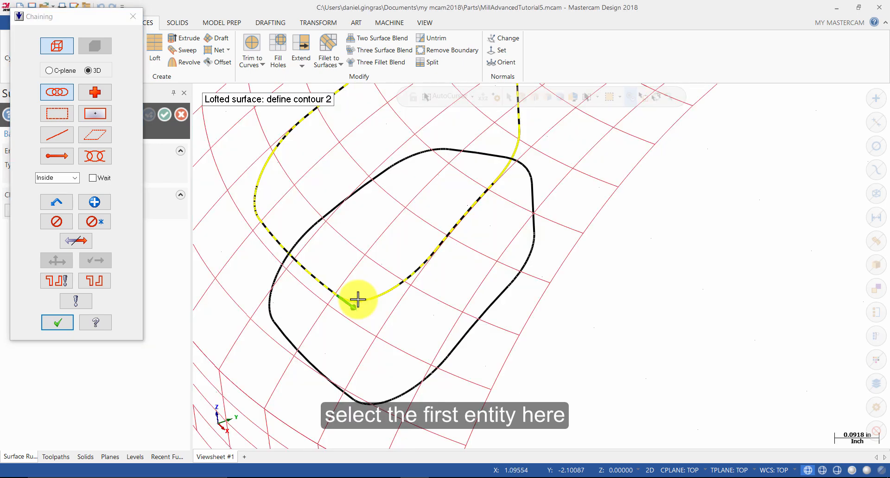
click(380, 401)
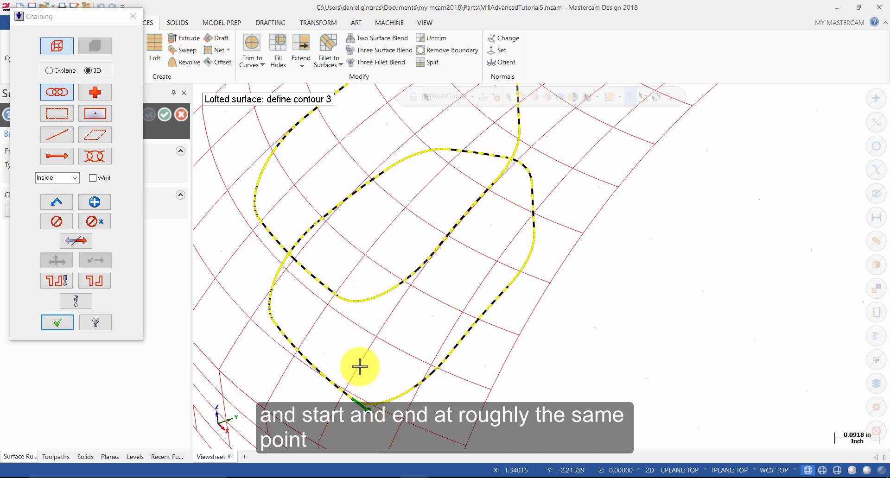
click(57, 323)
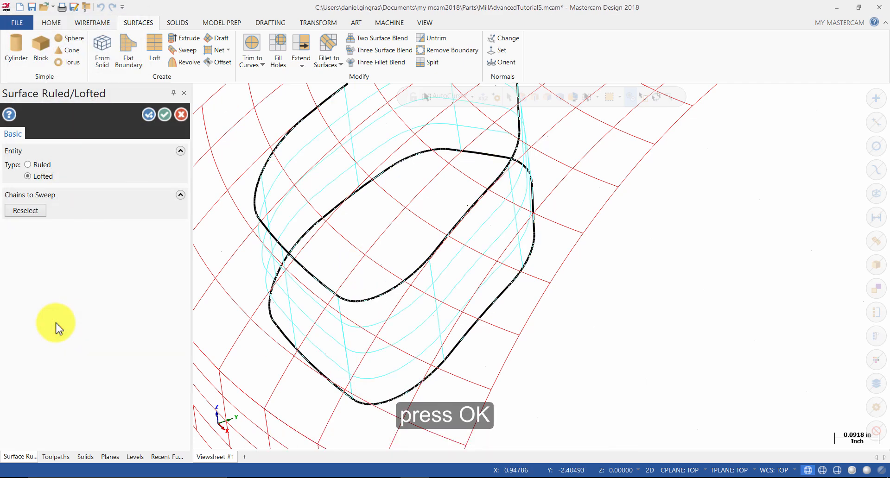
- Shade the model, return to the isometric view and fit the geometry to the screen
key(alt+s)
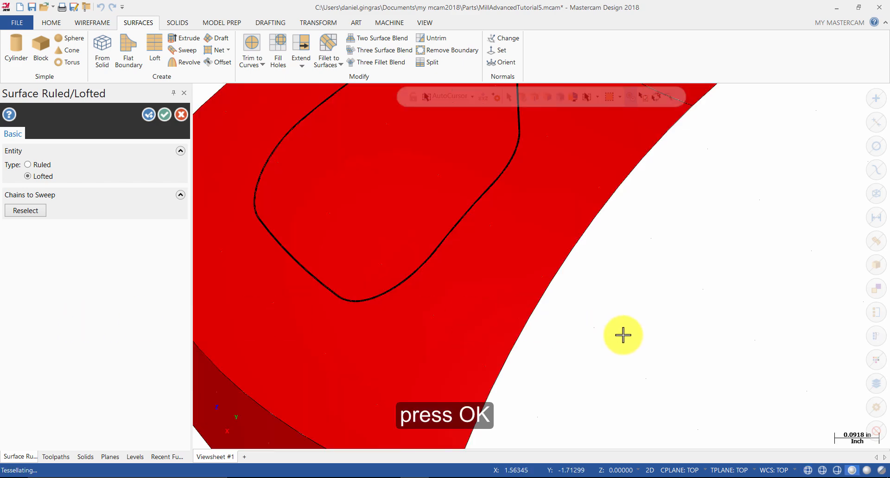
mouse_move(623, 335)
middle_down()
mouse_move(512, 285)
mouse_move(610, 337)
middle_up()
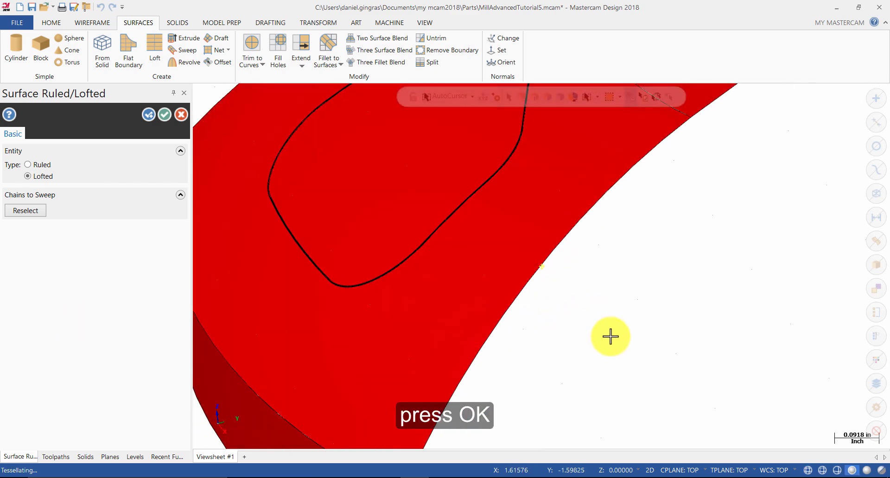
right_click(554, 305)
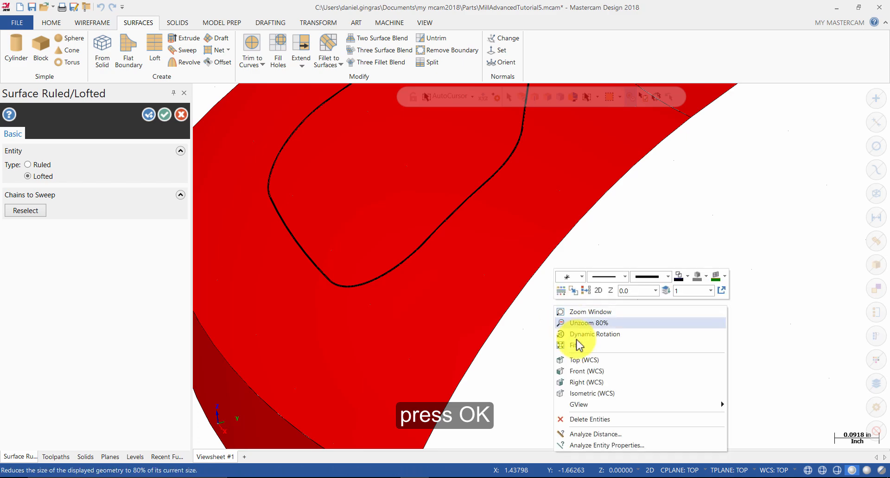
click(597, 394)
right_click(515, 295)
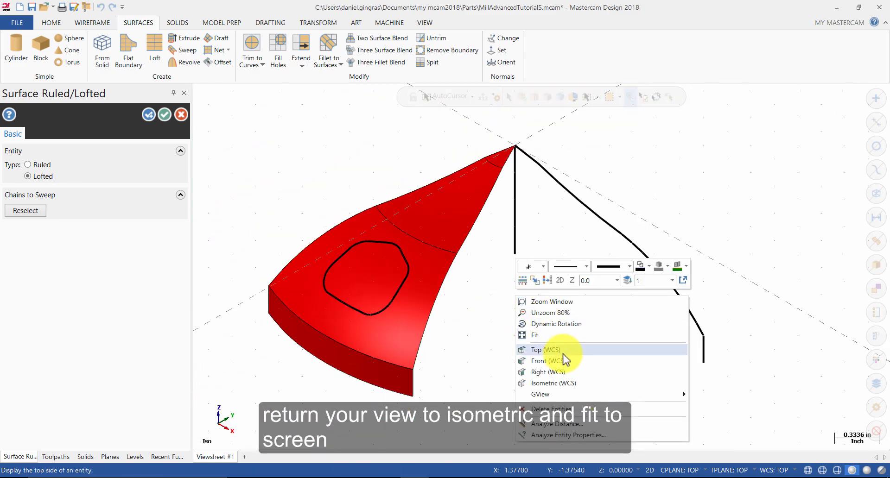
click(555, 336)
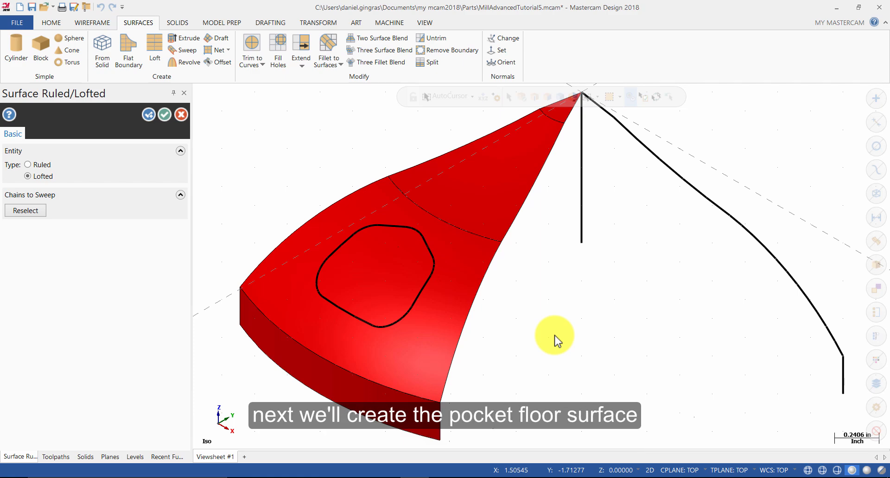
- Split the large lower red surface along the projected pocket outline with Trim to Curves, using Normal projection at 0.1 and Split model
click(249, 46)
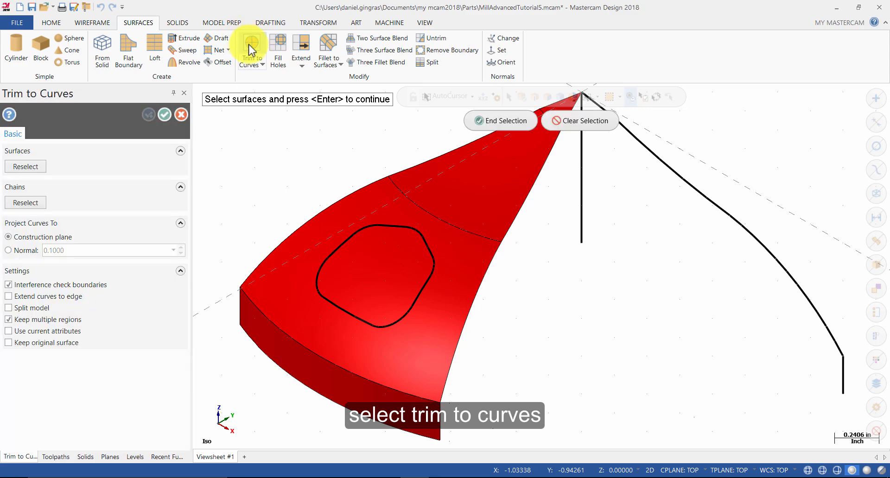
click(451, 296)
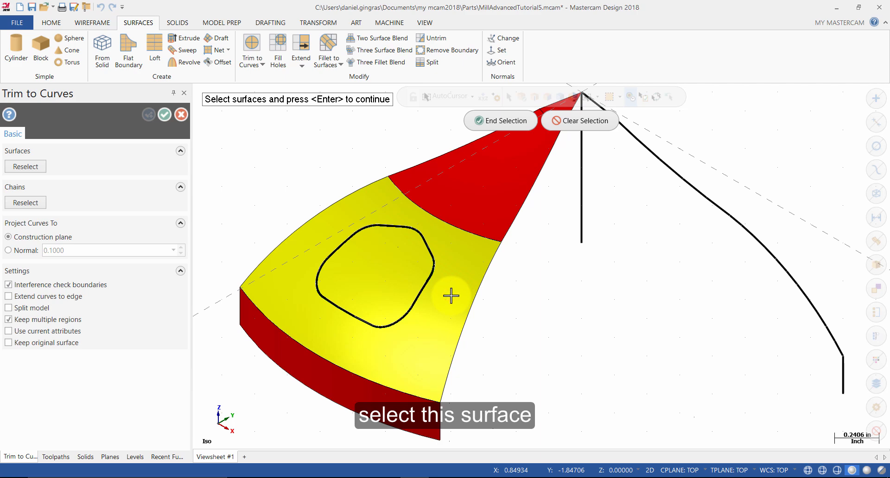
click(493, 125)
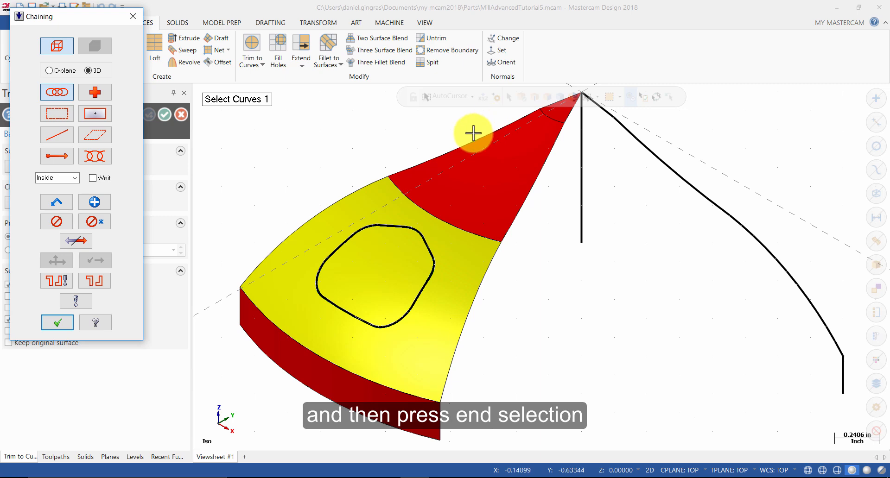
click(388, 325)
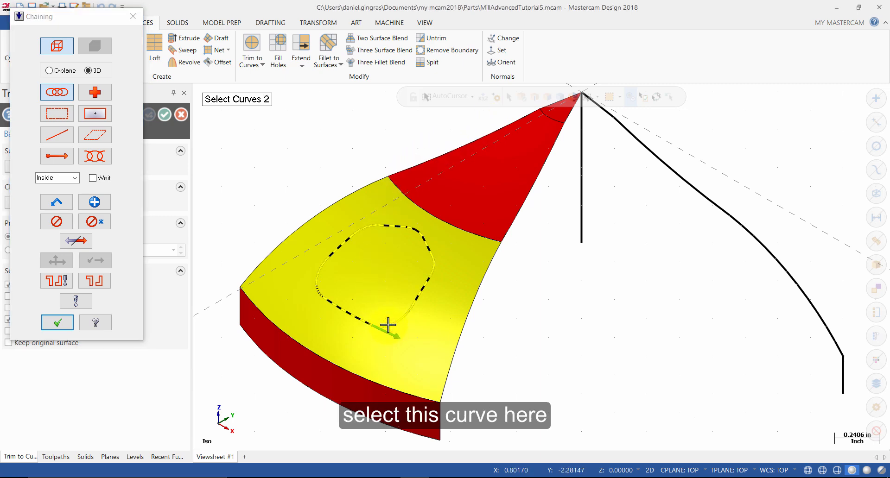
click(58, 322)
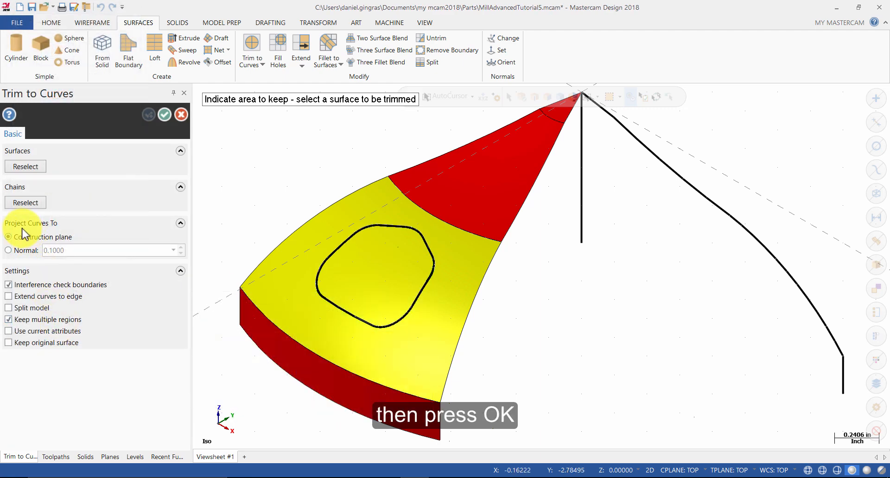
click(30, 251)
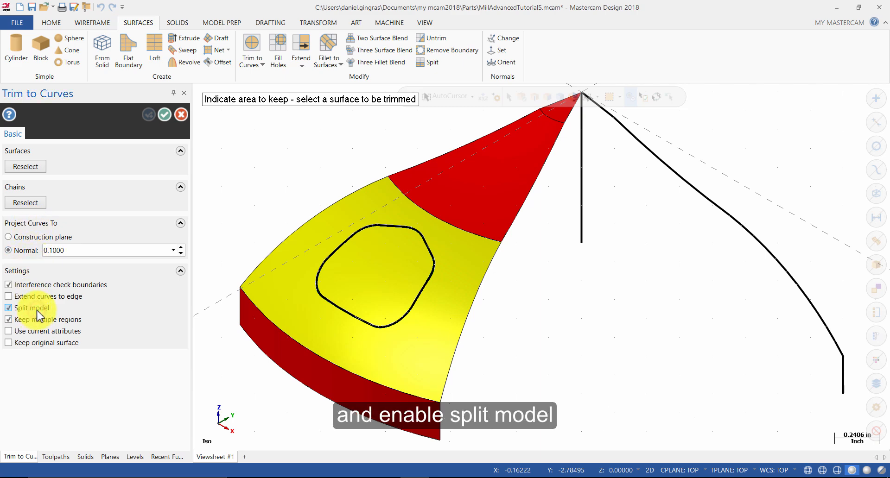
click(457, 267)
click(456, 268)
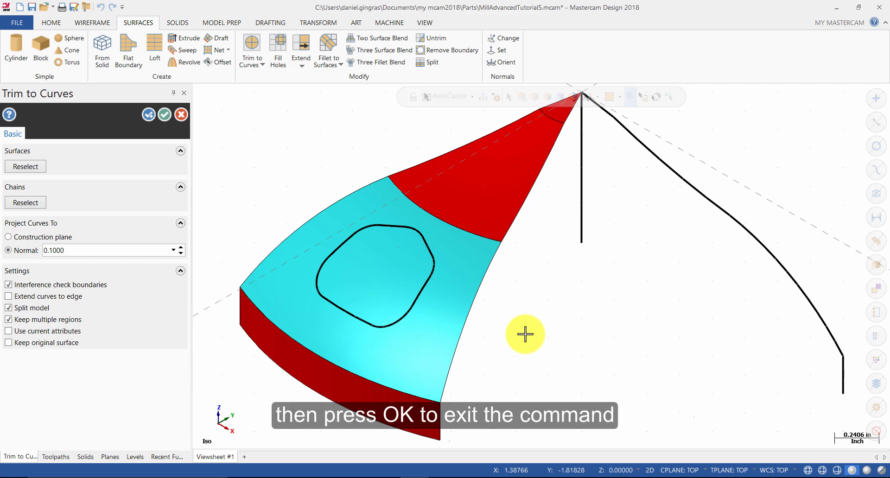
click(165, 114)
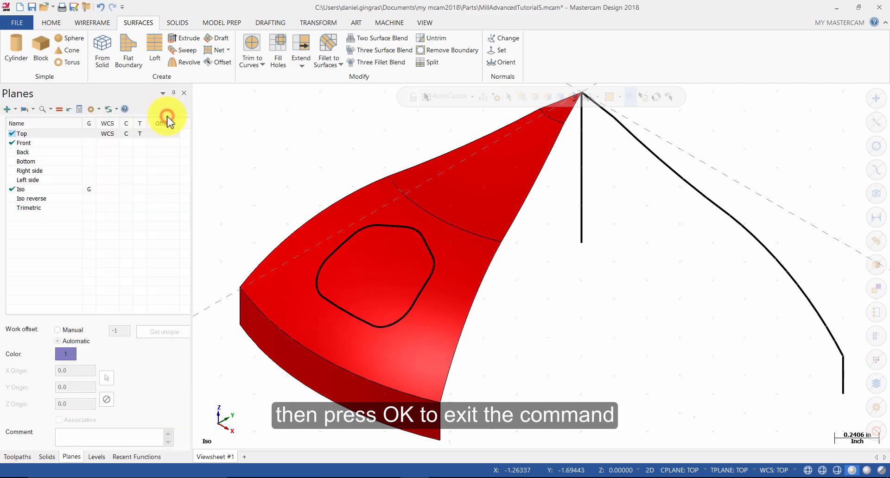
- Move the split-off surface inside the pocket outline by -0.2 in Z to form the pocket floor, and clear the result colors
click(381, 274)
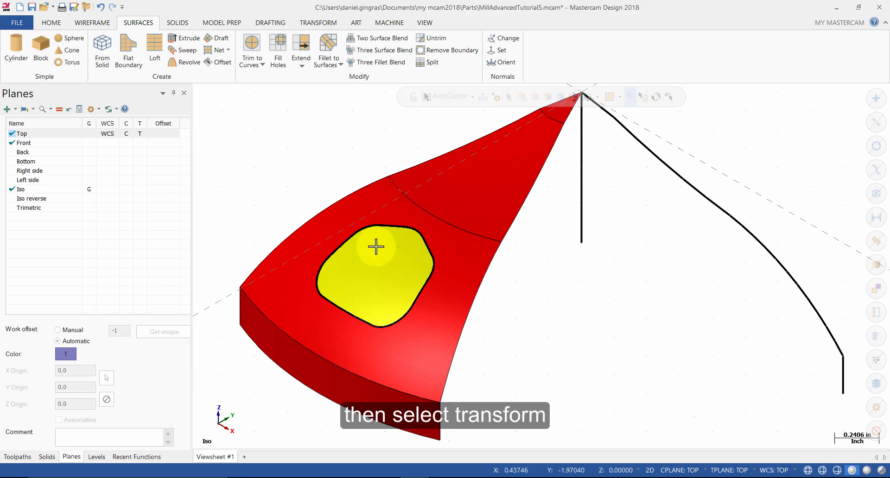
click(321, 23)
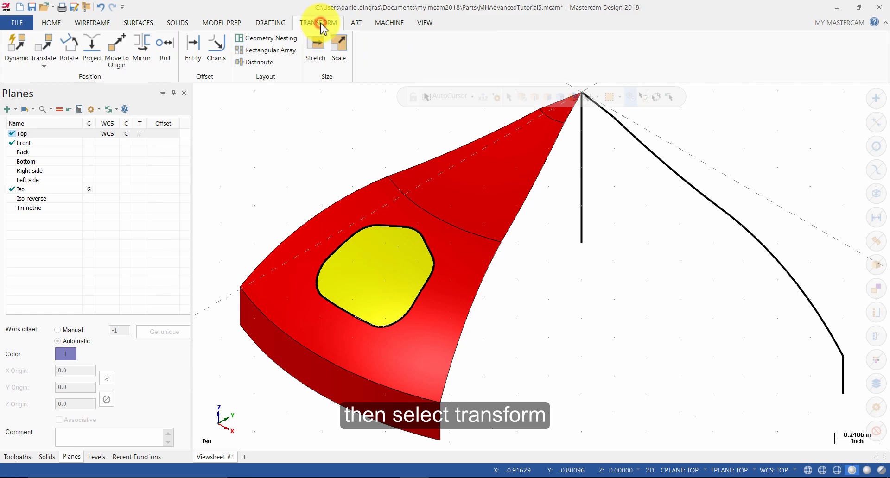
click(47, 45)
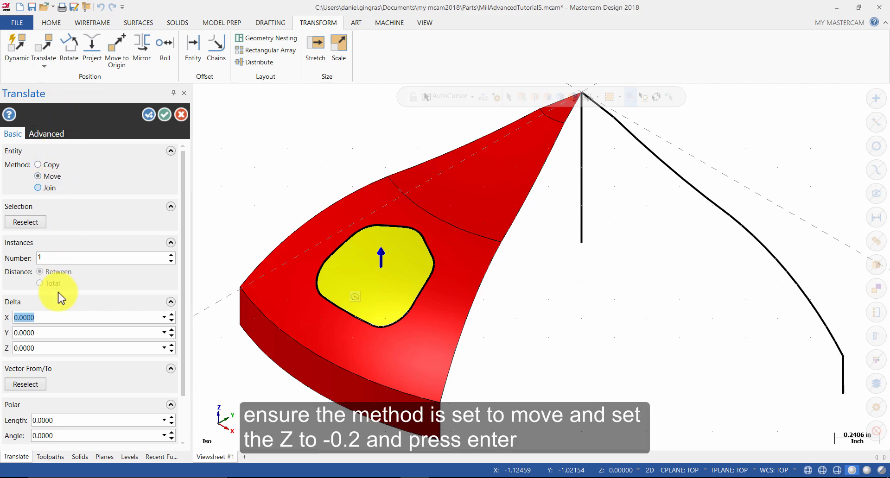
click(55, 350)
text(-)
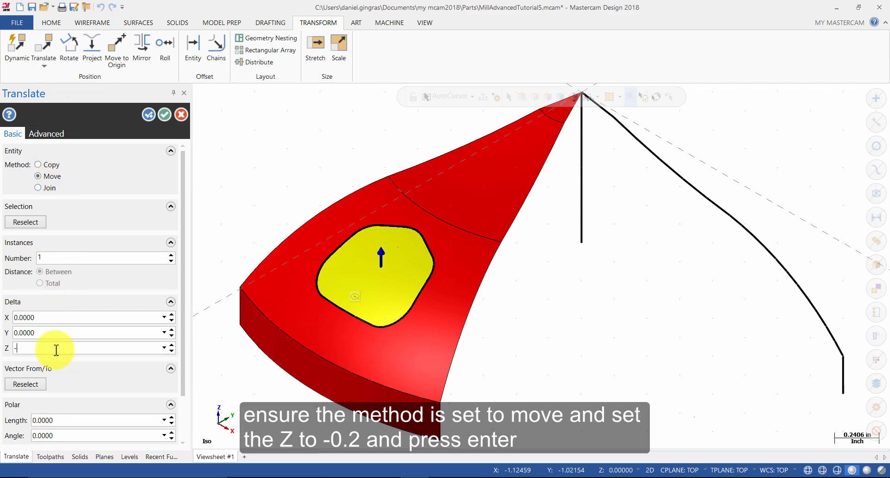
text(0.2)
key(Return)
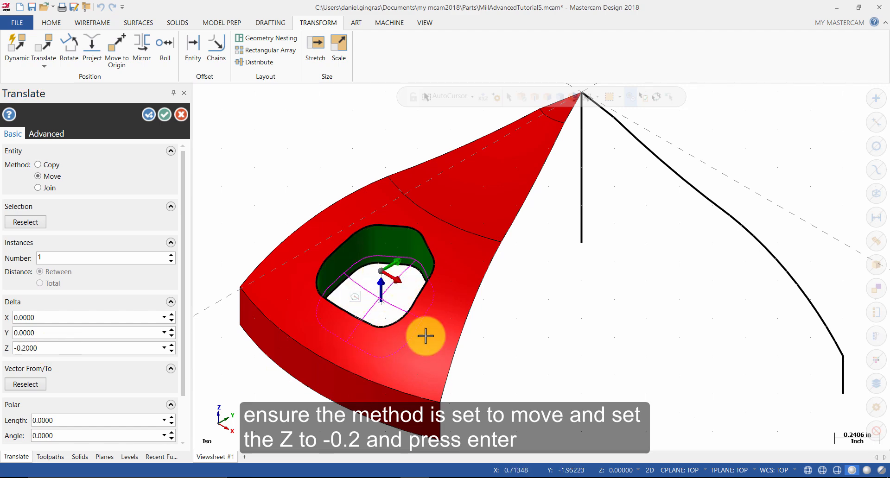
click(162, 114)
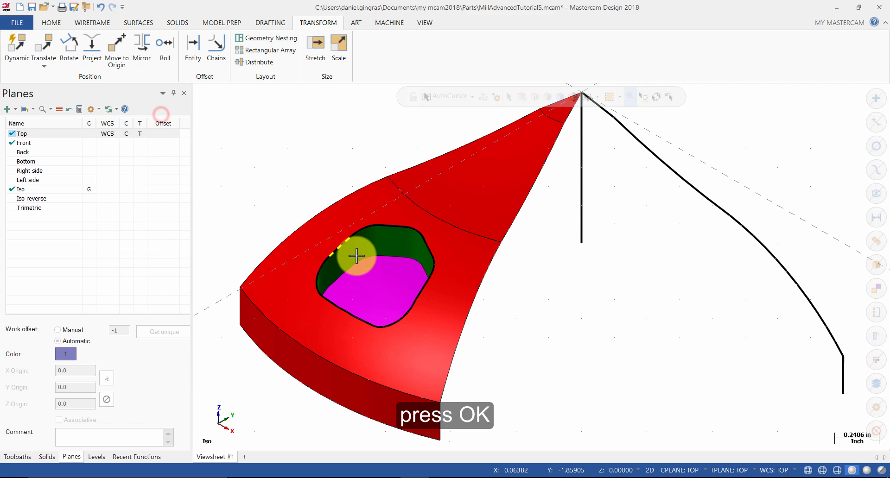
right_click(527, 289)
click(561, 275)
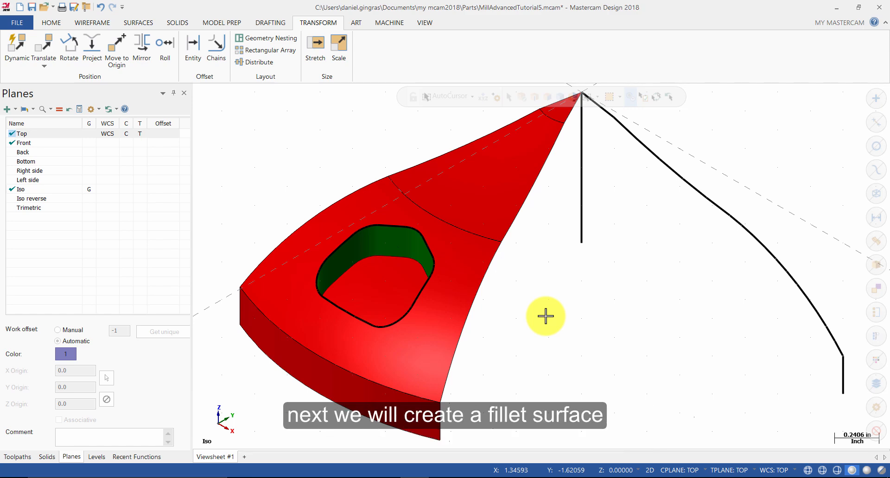
- Set the active surface color to orange, color number 138
right_click(546, 316)
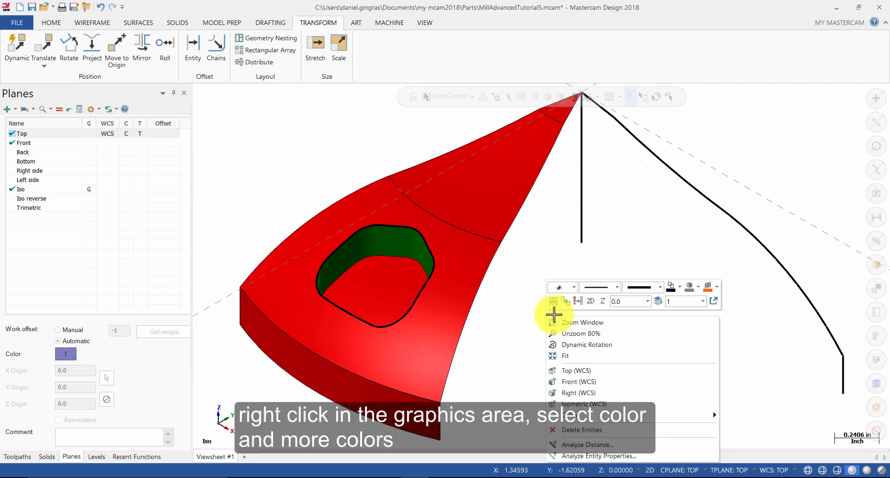
click(718, 288)
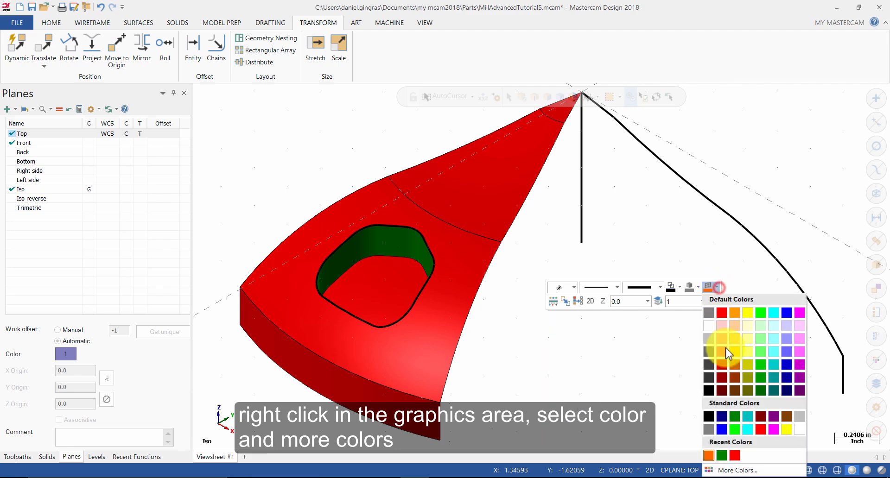
click(726, 468)
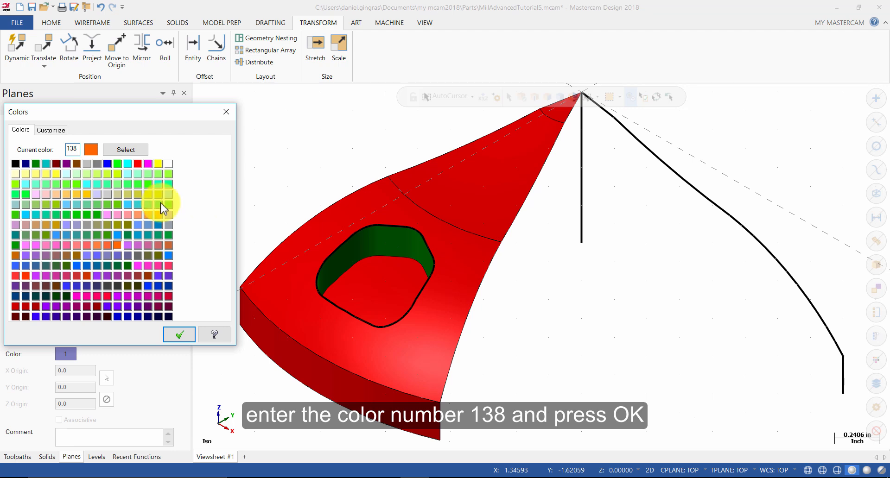
click(181, 335)
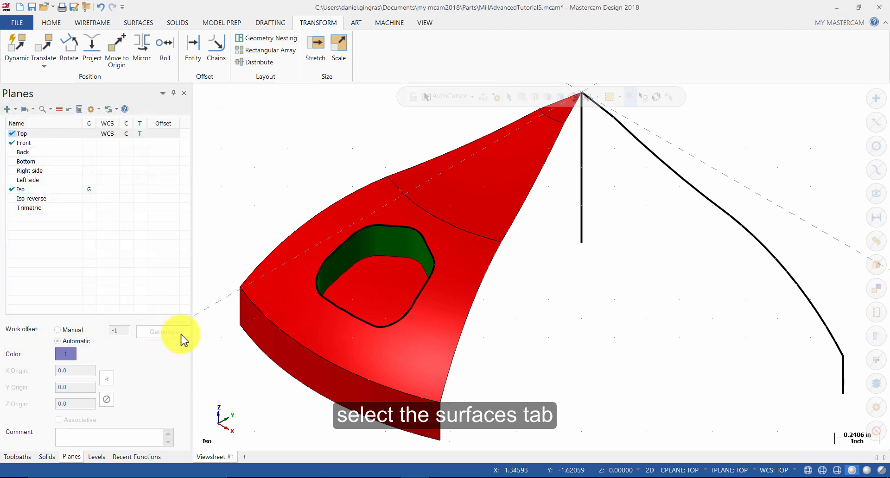
- Set up a surface fillet between the pocket floor and the green pocket wall with a radius of 0.0625
click(139, 24)
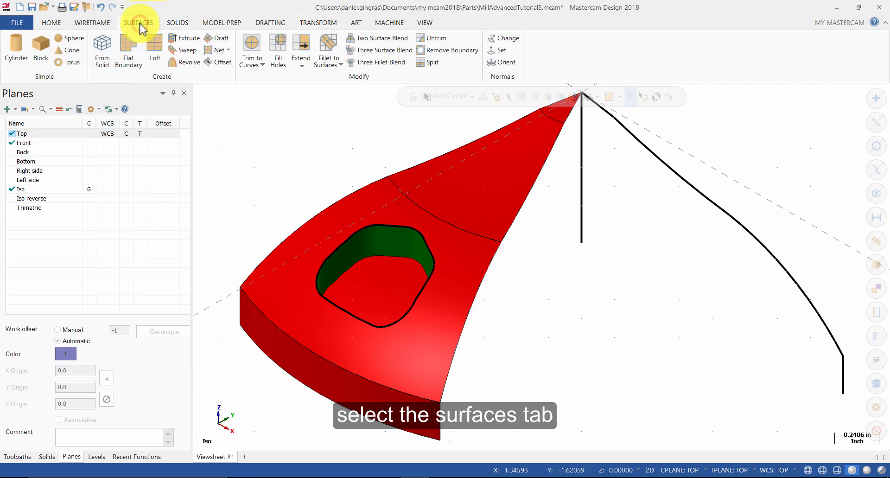
click(326, 46)
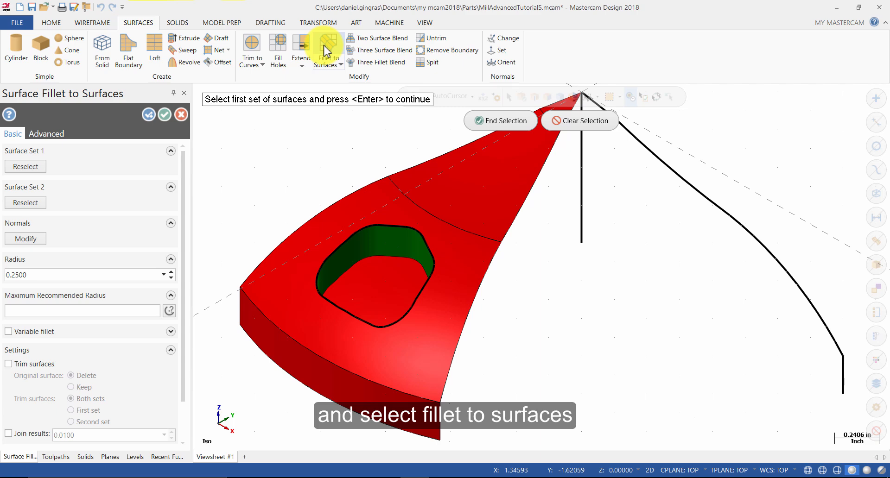
click(381, 295)
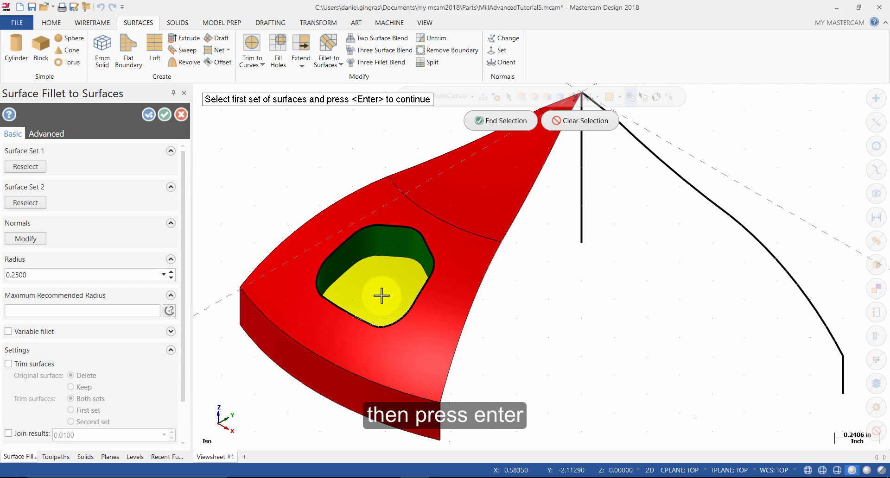
key(Return)
click(389, 247)
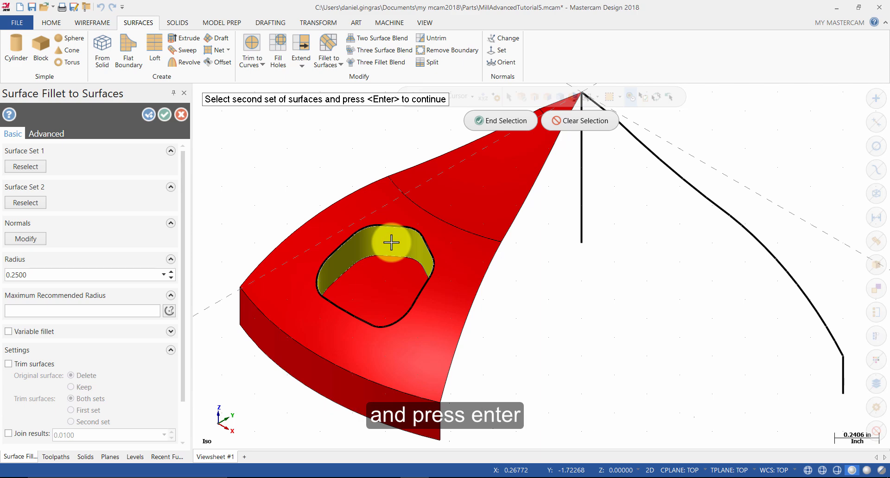
key(Return)
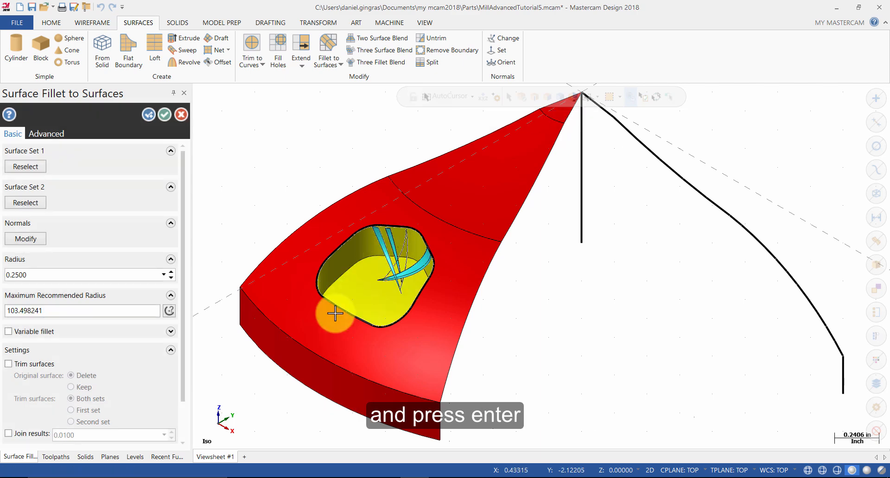
double_click(55, 276)
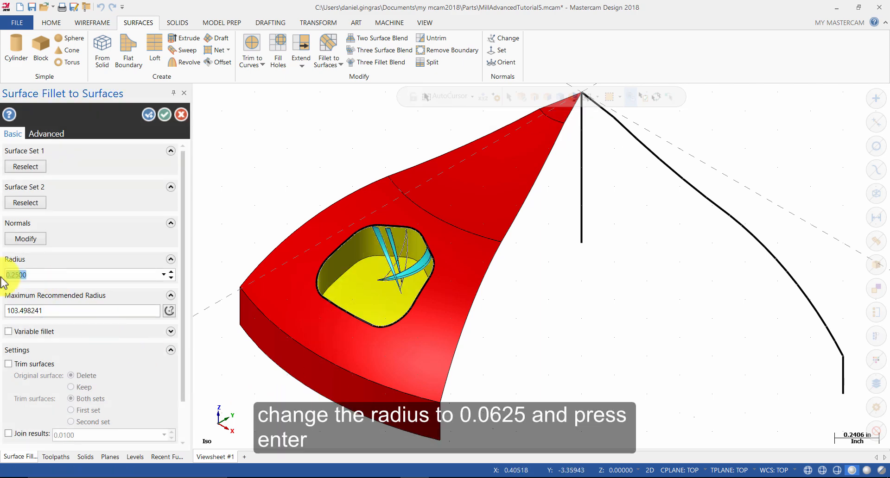
key(BackSpace)
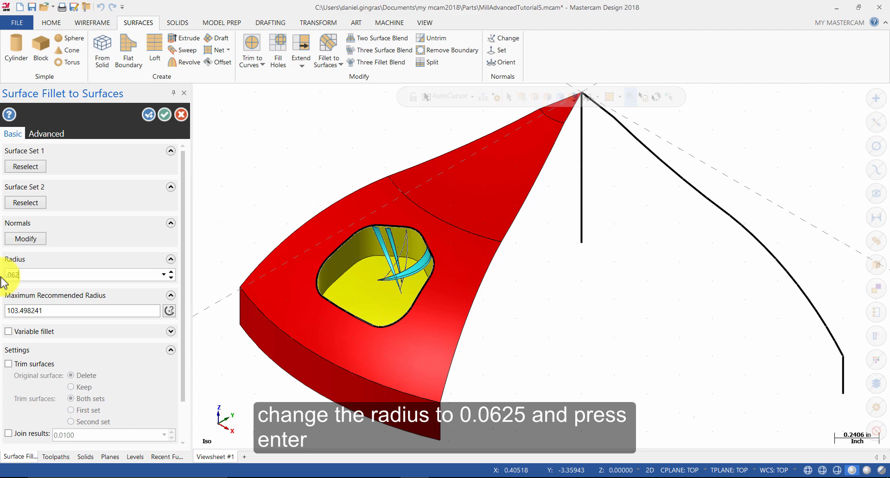
text(.0625)
key(Return)
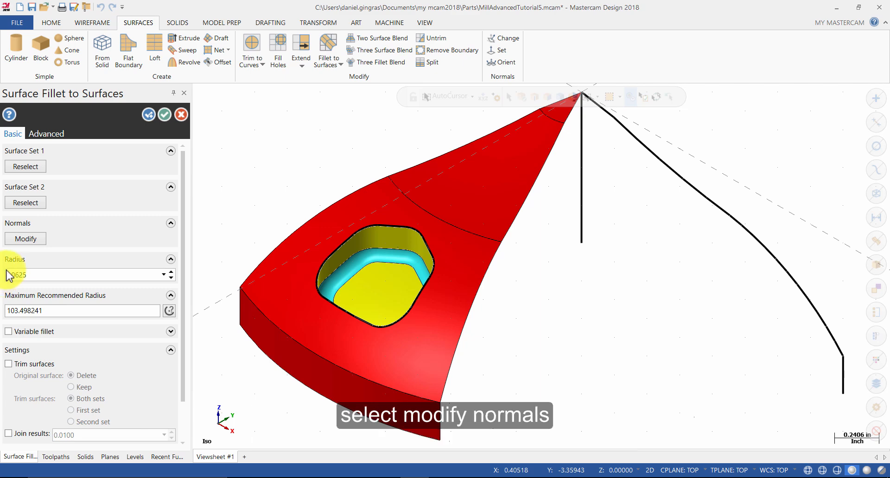
- Check the normal directions of the filleted floor and wall surfaces, and create the fillet without trimming the surfaces
click(24, 239)
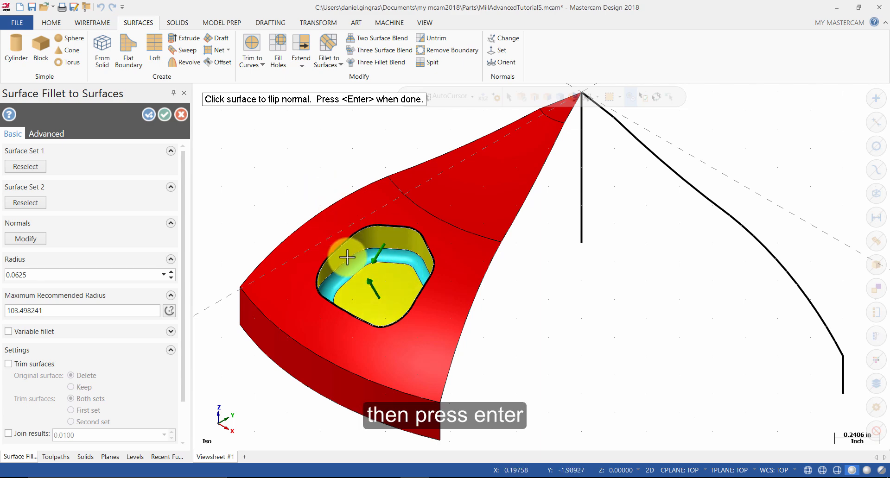
key(Return)
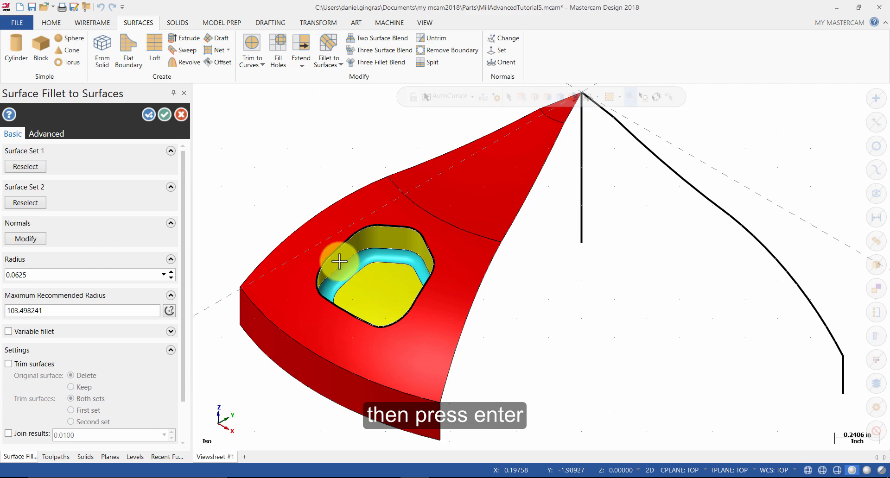
scroll(112, 315, down, 1)
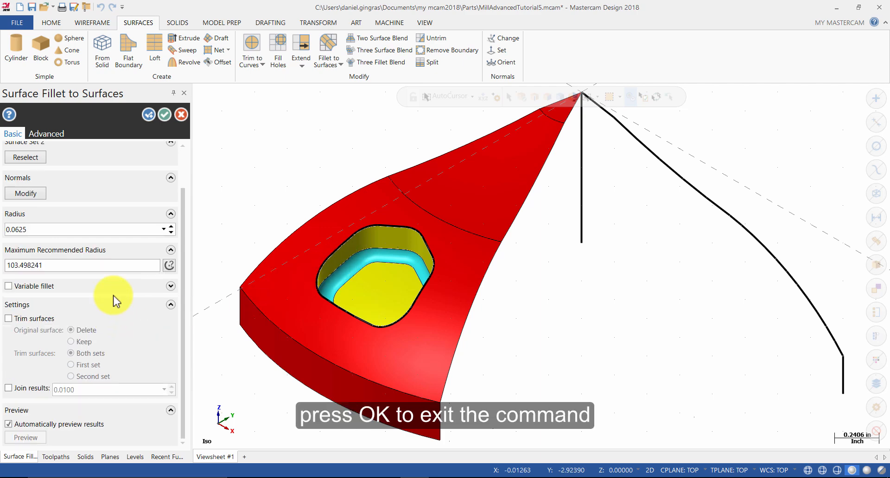
click(165, 115)
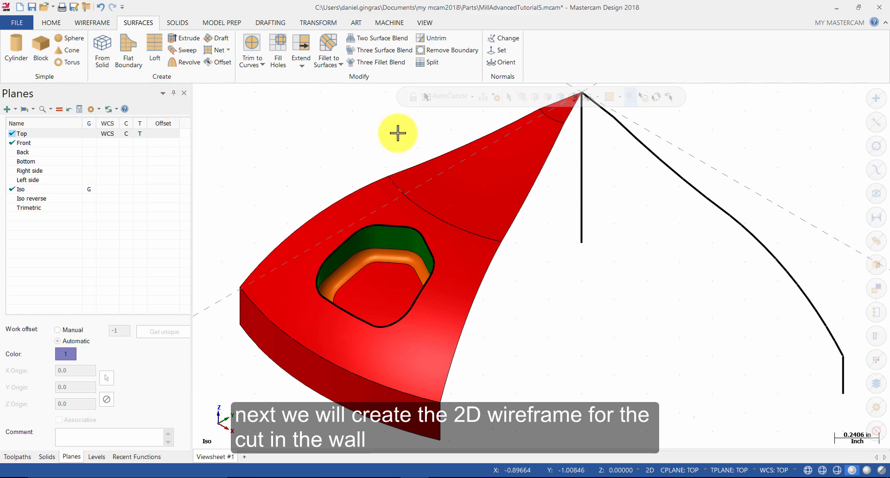
- Set the construction Z depth to -1 for the wireframe of the wall cut
right_click(543, 248)
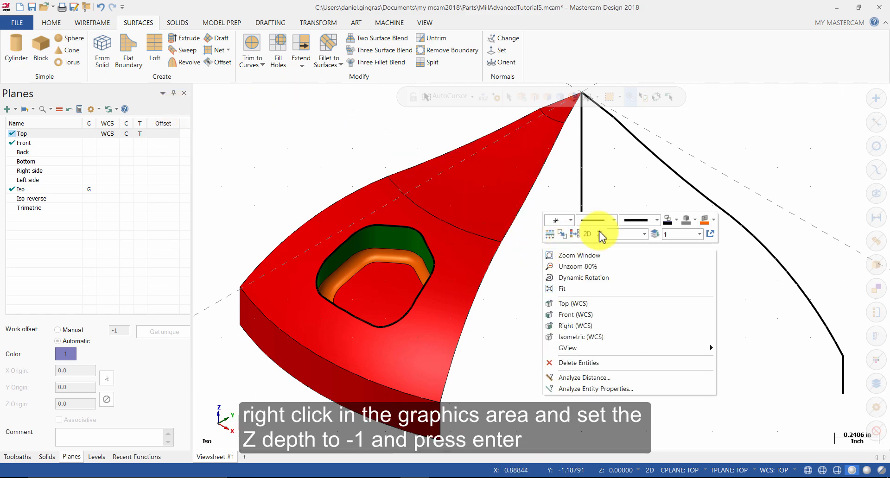
click(612, 234)
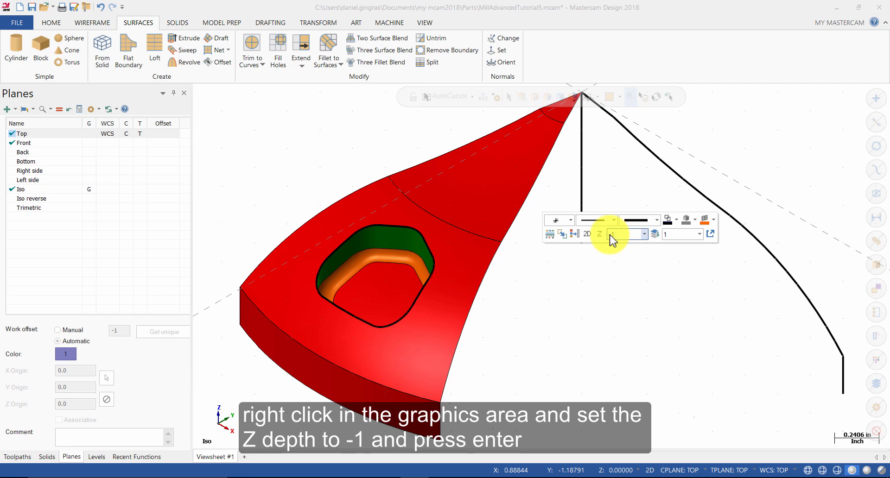
text(-1)
key(Return)
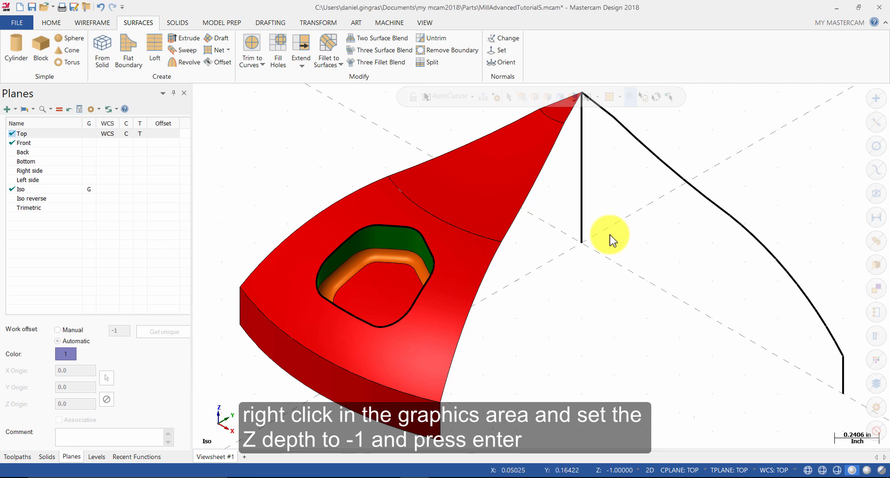
right_click(610, 237)
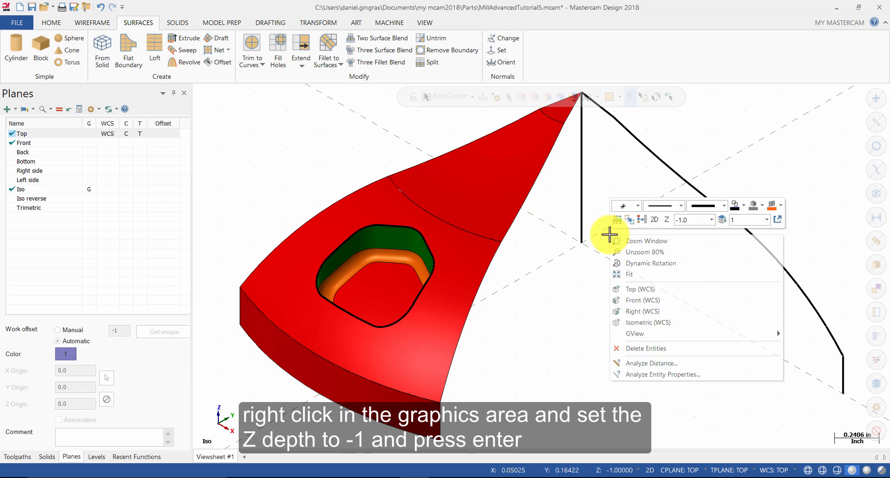
- Set the wireframe color to blue, number 9, and sketch a freeform line about 1.92 inches long from the lower endpoint of the vertical profile line
click(743, 205)
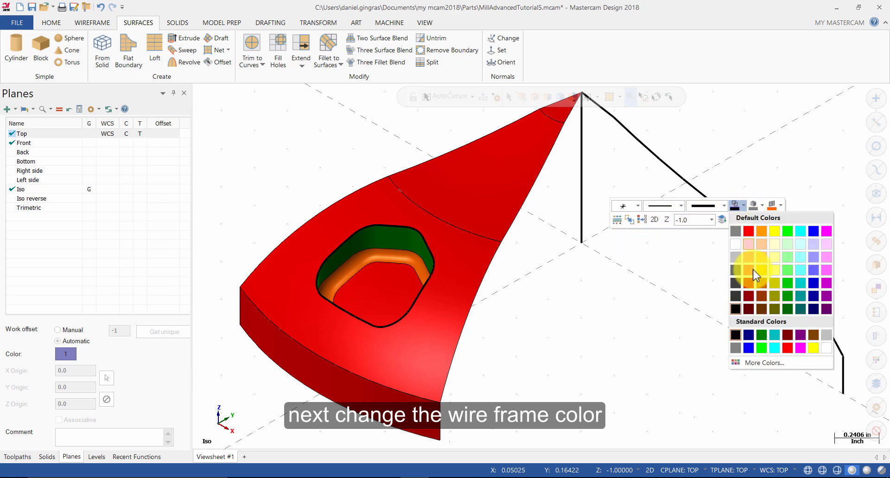
click(747, 349)
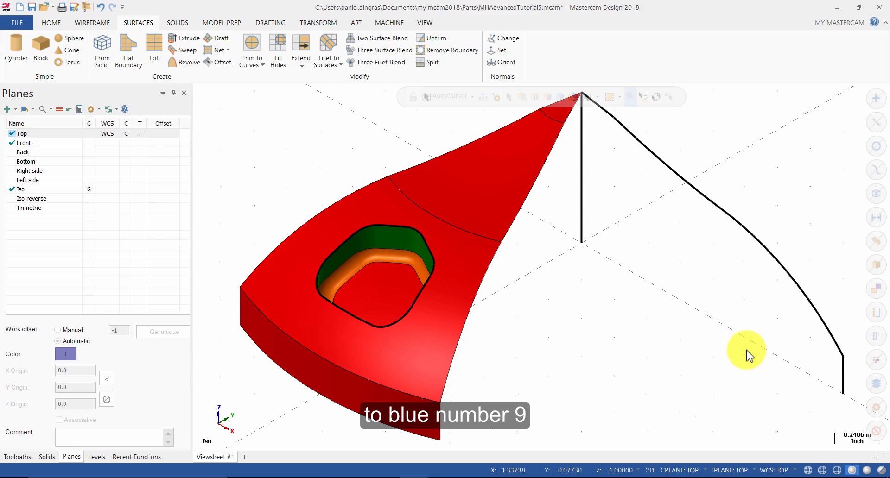
click(95, 27)
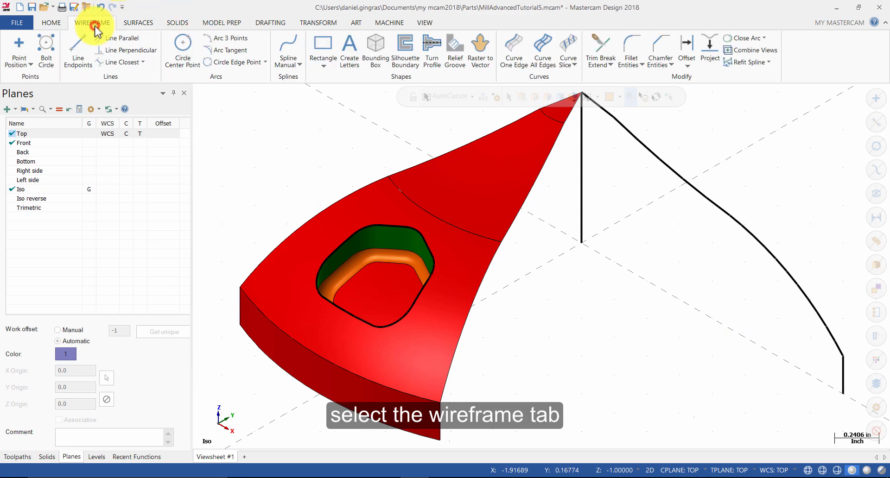
click(82, 51)
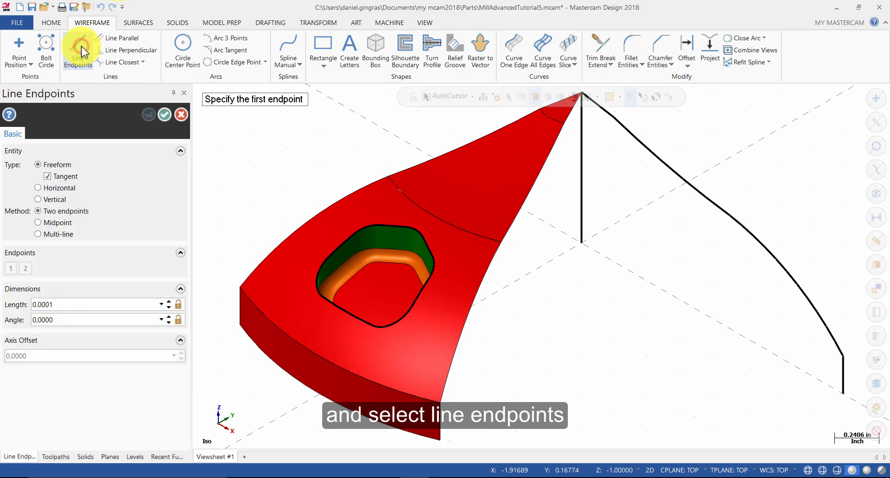
scroll(603, 187, down, 3)
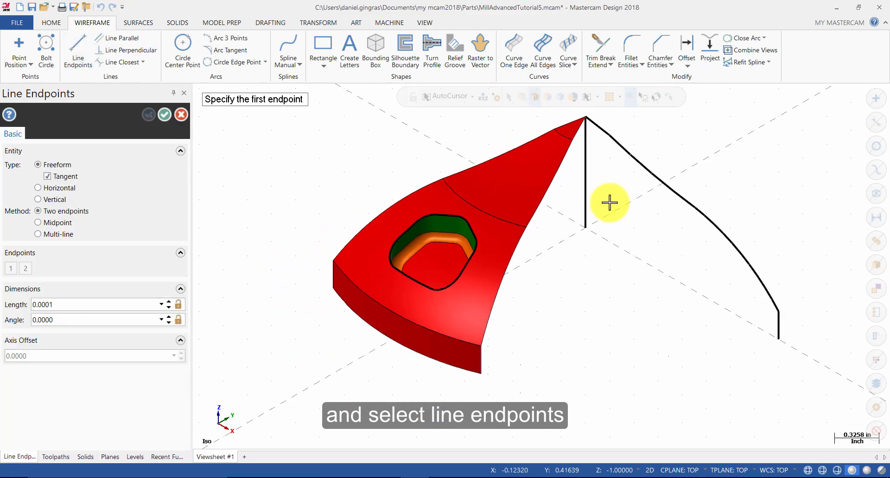
click(585, 228)
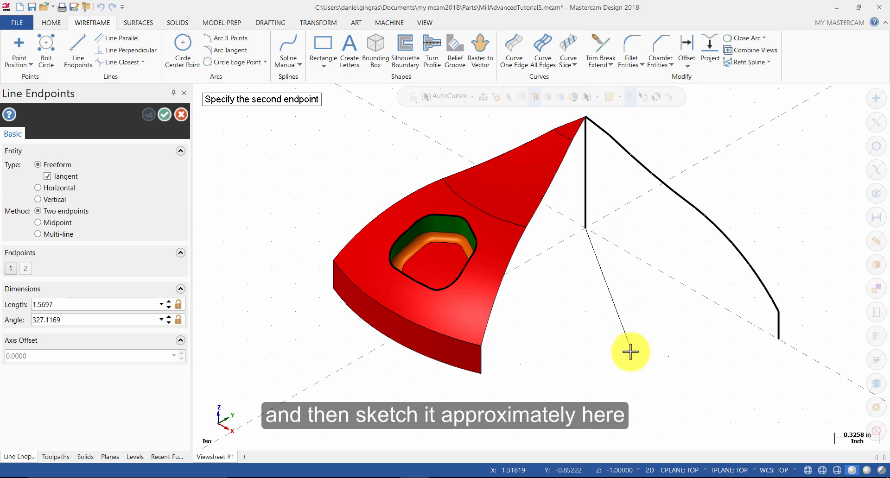
click(634, 376)
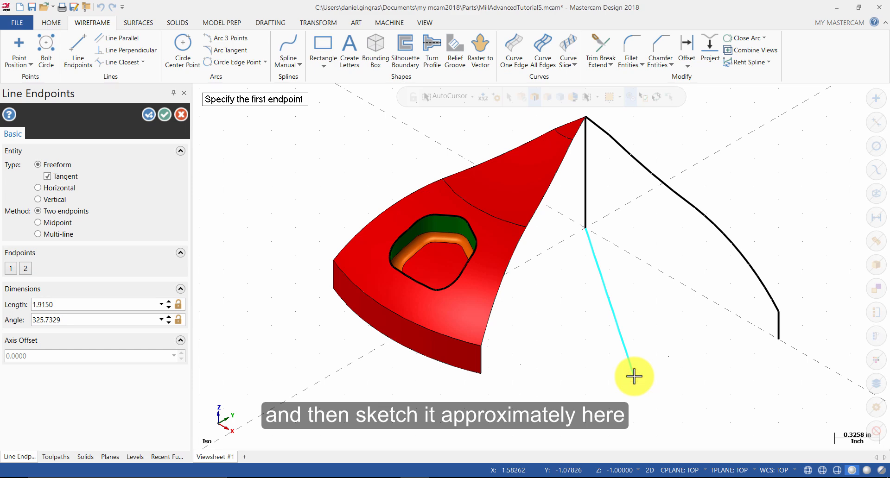
- Set the line's length to 1.75 and its angle to 292.5 degrees, and create it while staying ready for another line
double_click(112, 307)
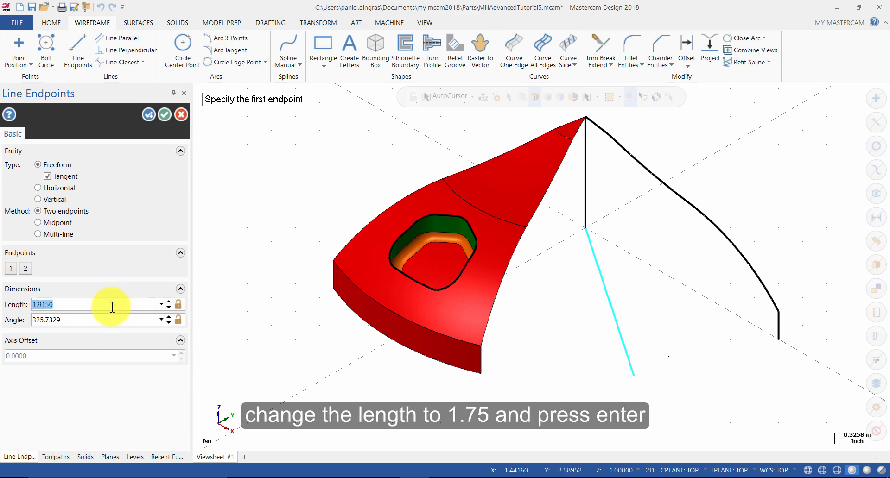
text(1.7)
key(Return)
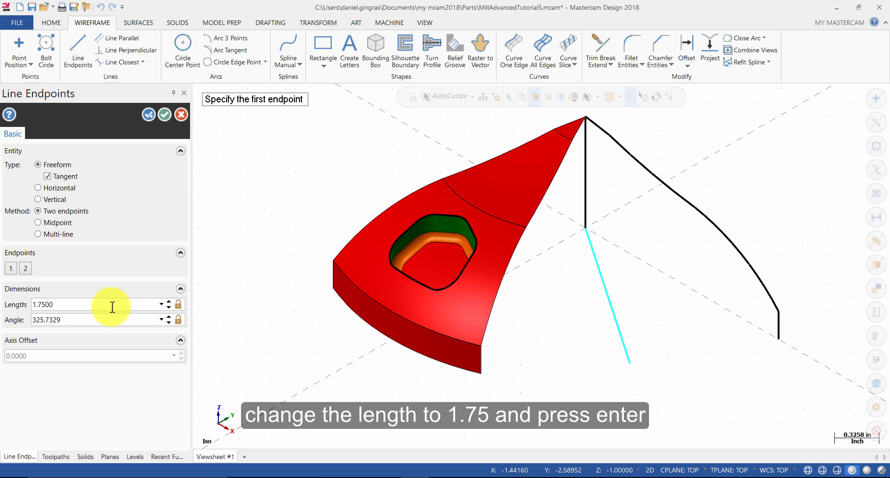
double_click(78, 320)
text(292.5)
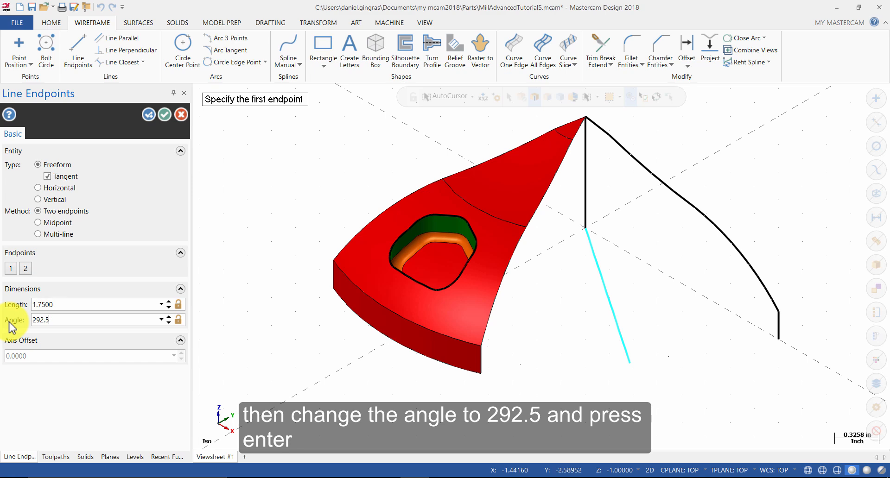
key(Return)
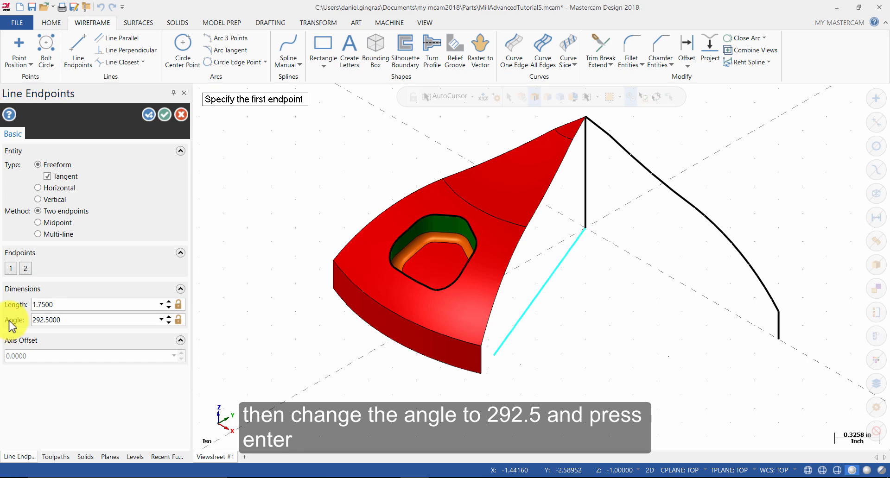
click(150, 115)
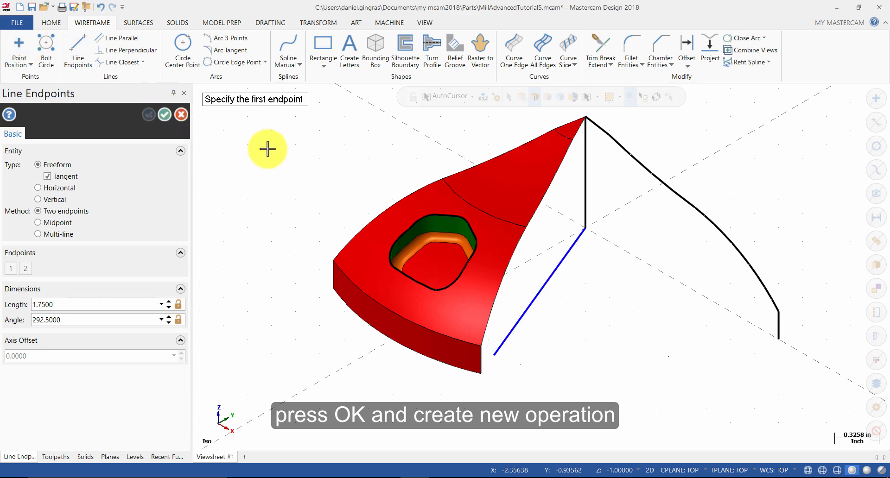
- Draw a second line from the outer endpoint of the long blue line, with length 0.45 and angle 345 degrees
click(497, 357)
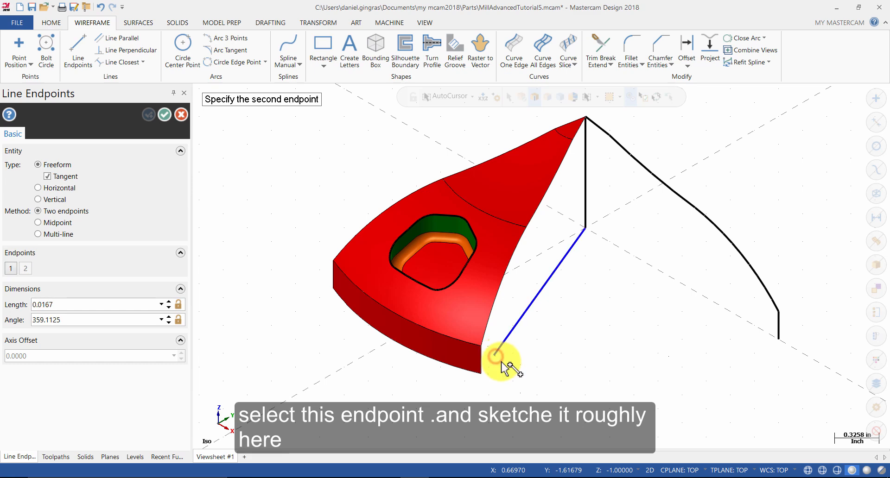
click(523, 380)
click(82, 307)
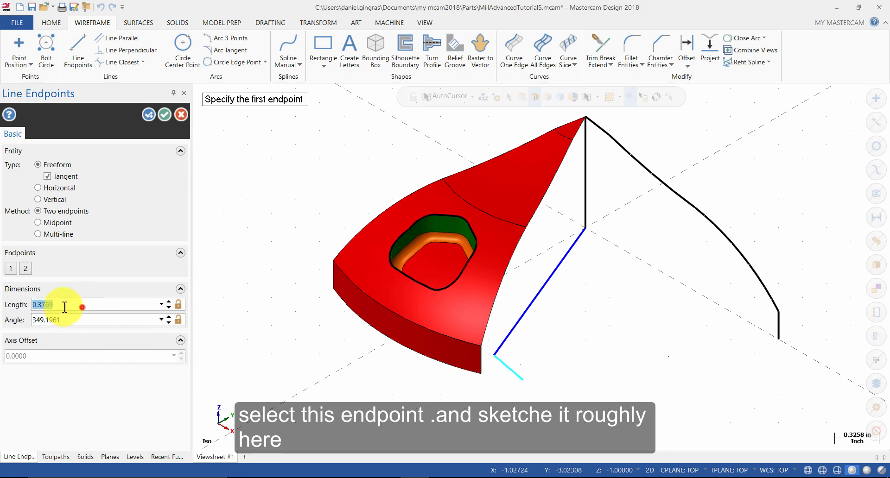
key(BackSpace)
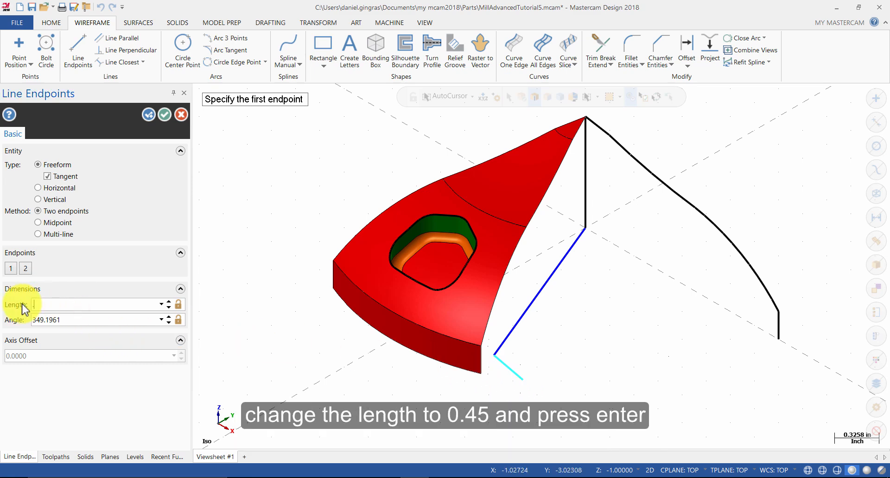
key(Return)
double_click(73, 320)
key(BackSpace)
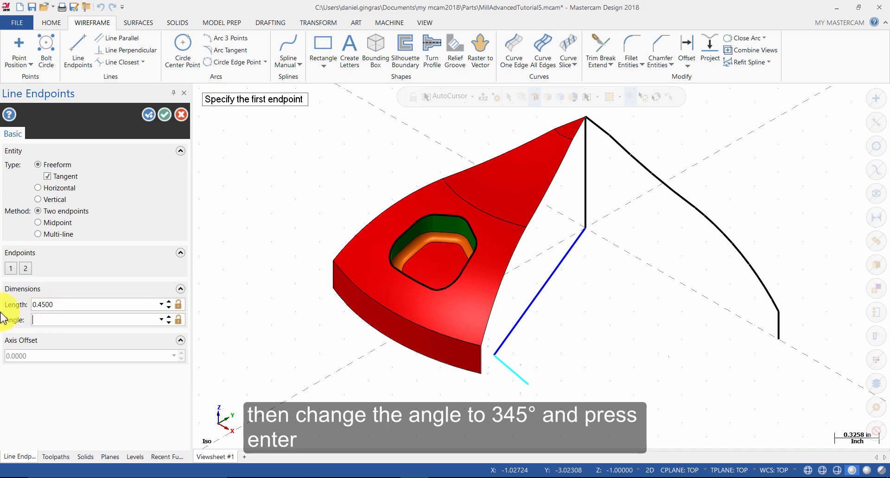
text(345)
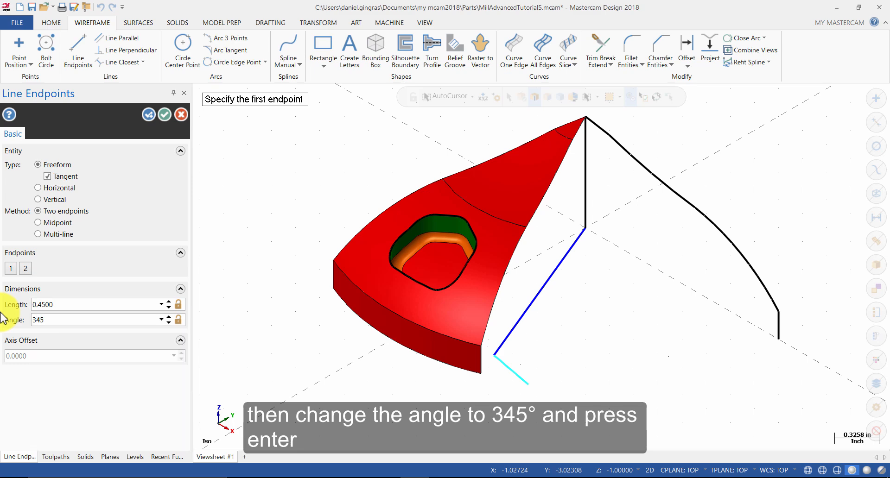
key(Return)
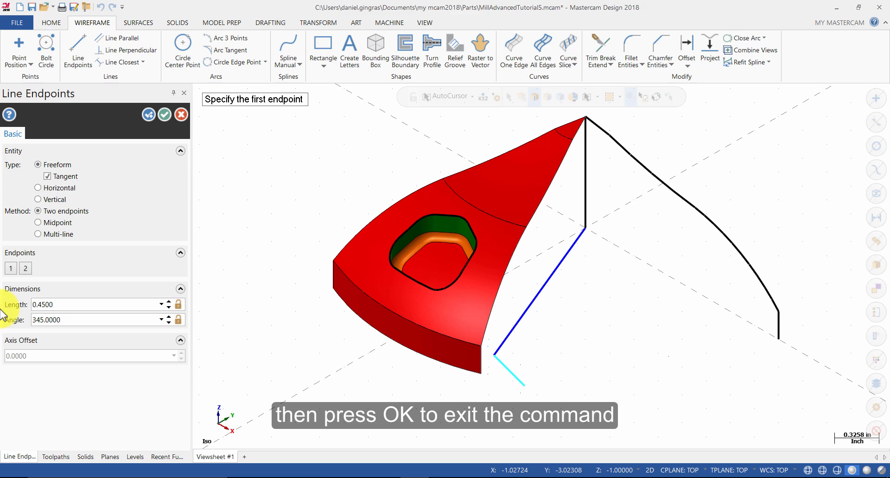
click(165, 115)
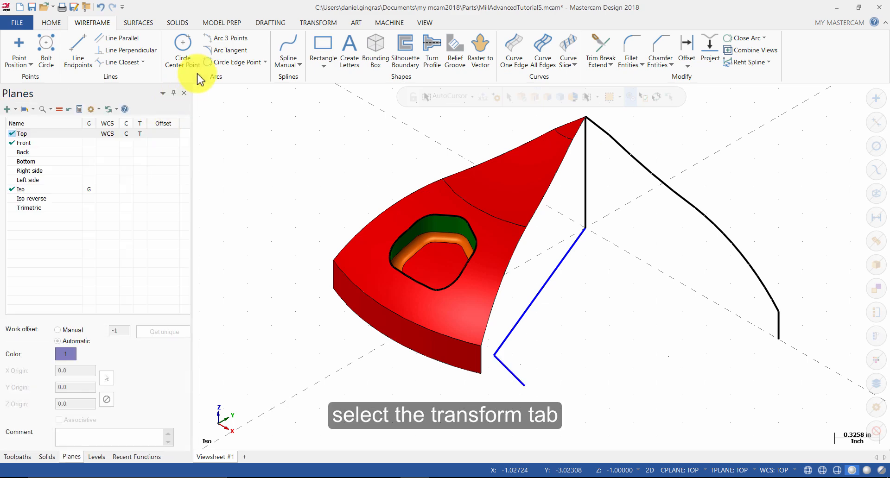
- Mirror a copy of the short line about the long blue line using the Vector axis, and clear the transform result colors
click(309, 26)
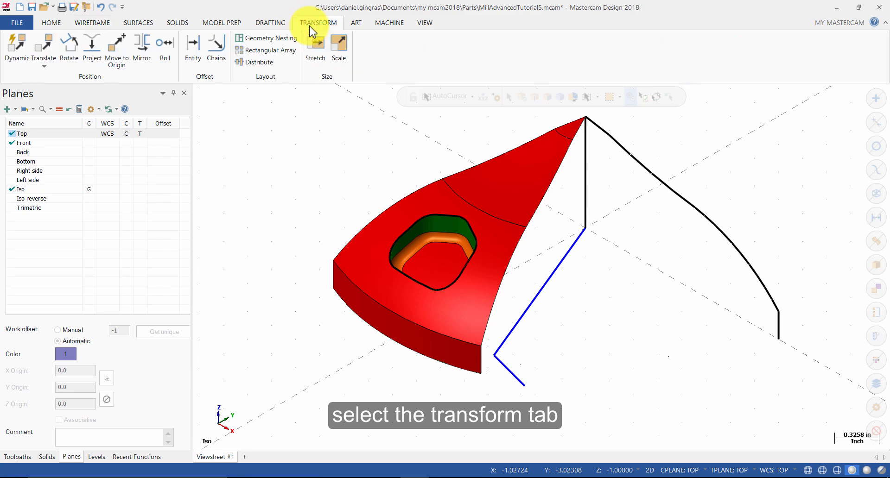
click(144, 47)
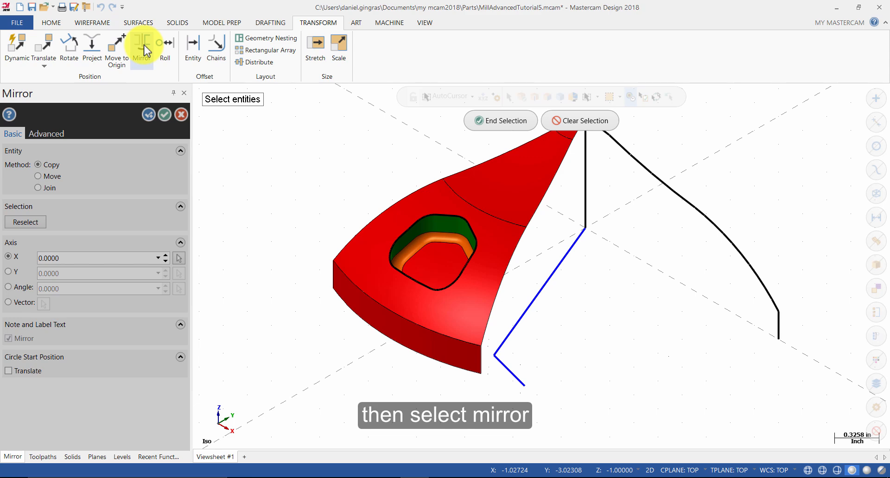
click(510, 373)
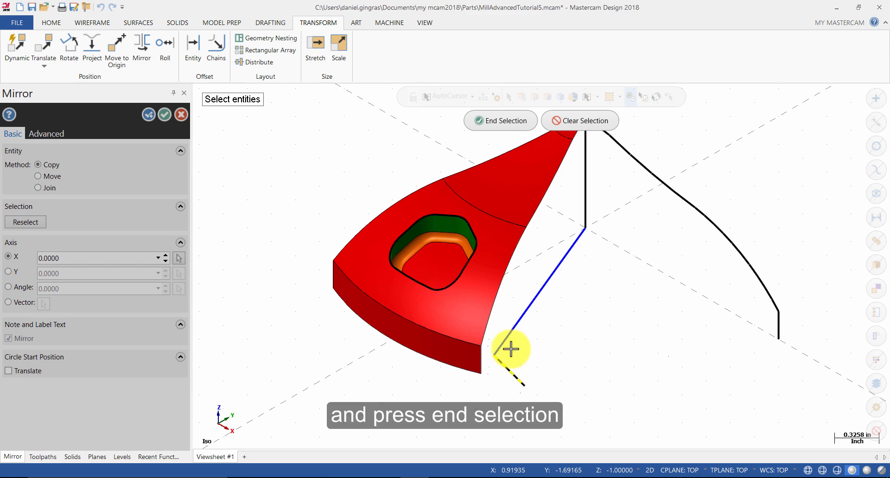
click(495, 121)
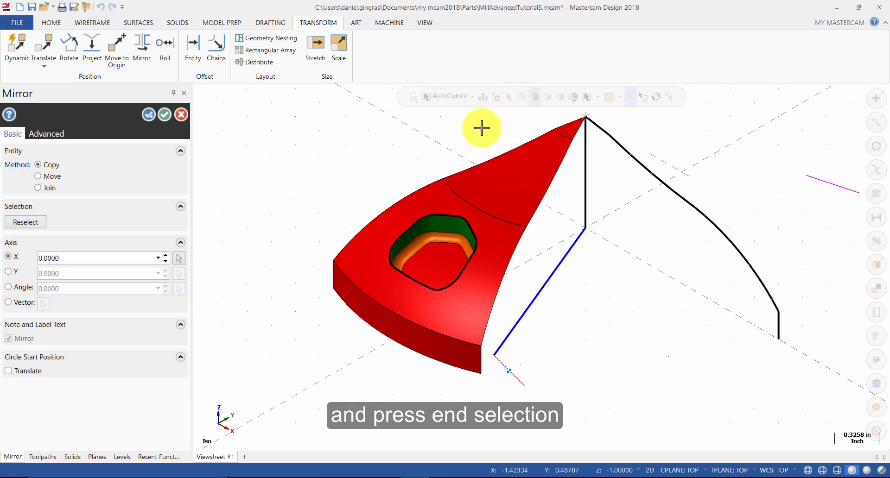
click(9, 302)
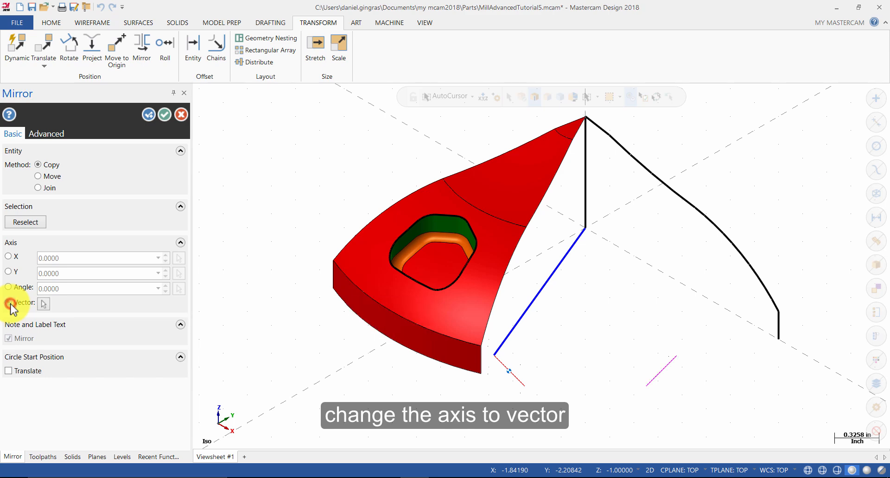
click(43, 303)
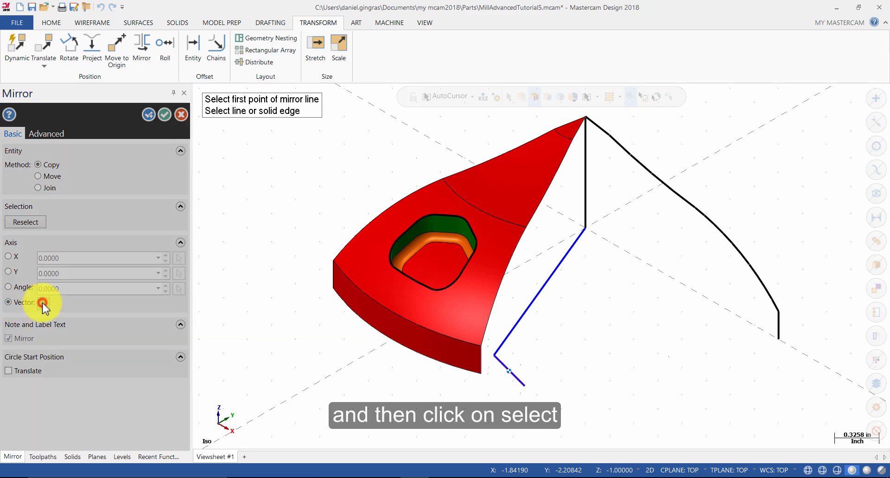
click(522, 327)
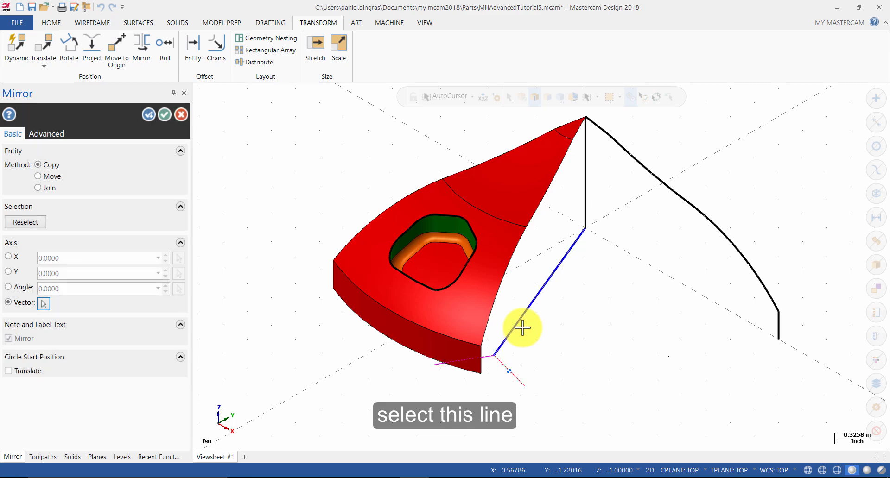
click(165, 115)
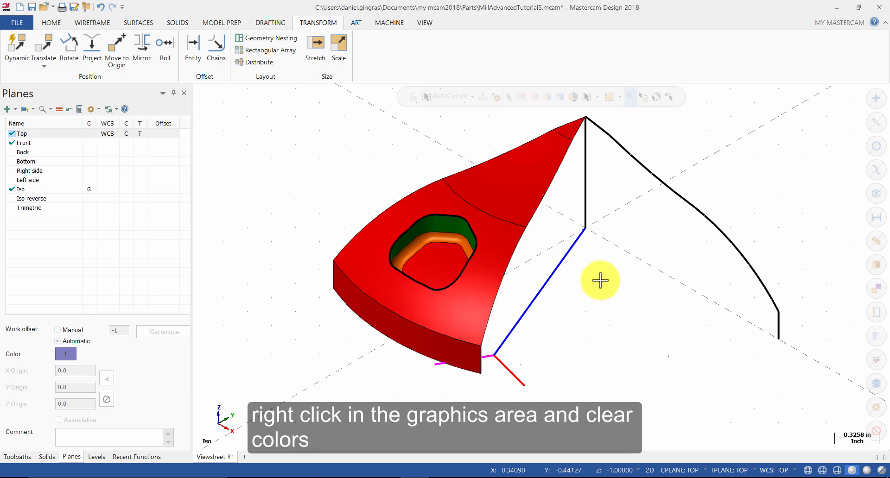
right_click(618, 294)
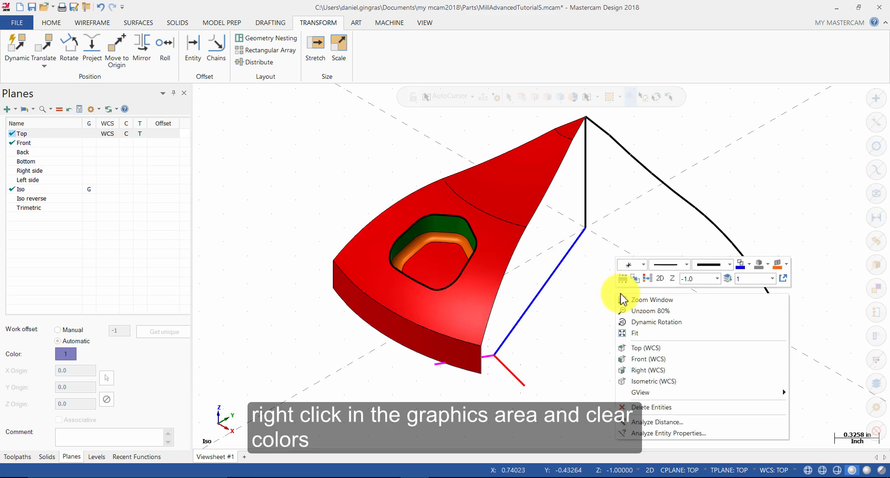
click(647, 278)
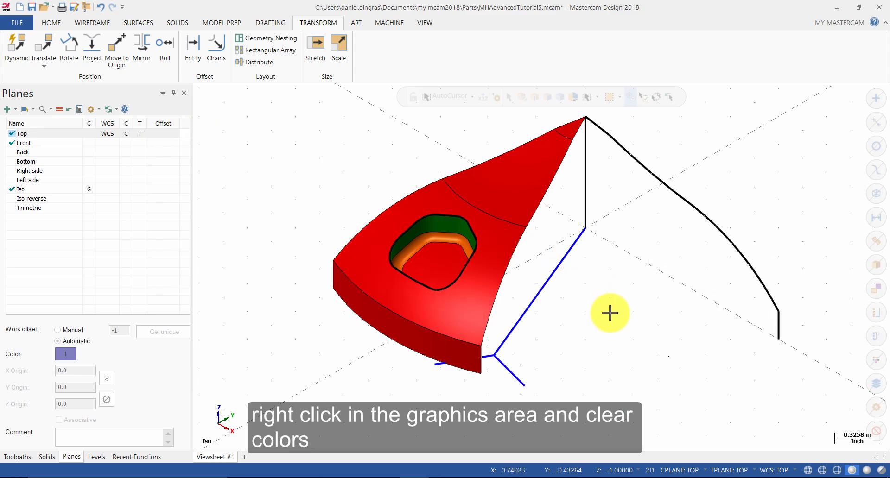
- Fillet the corner between the two short blue lines with a 0.0625 radius, using the Normal method with entities trimmed
click(100, 22)
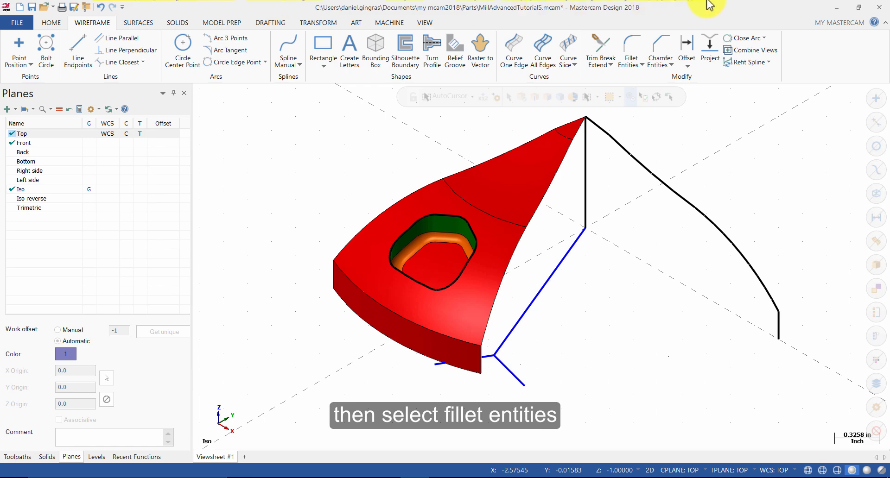
click(632, 50)
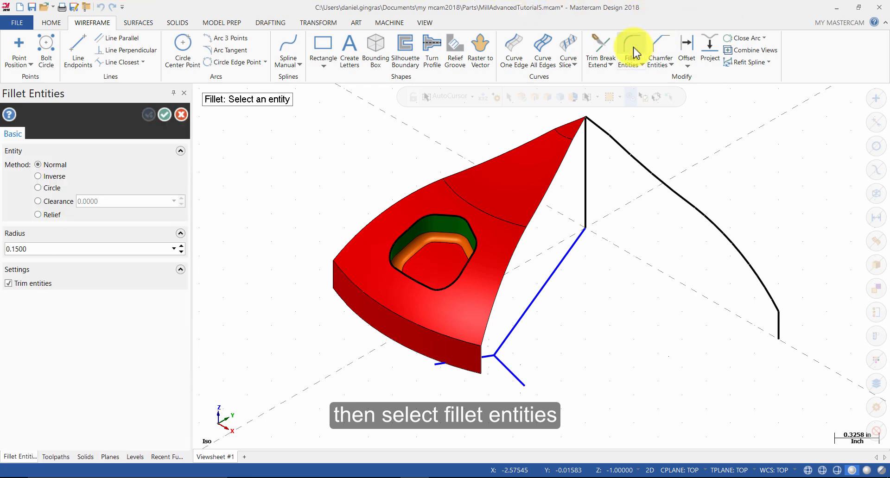
click(100, 249)
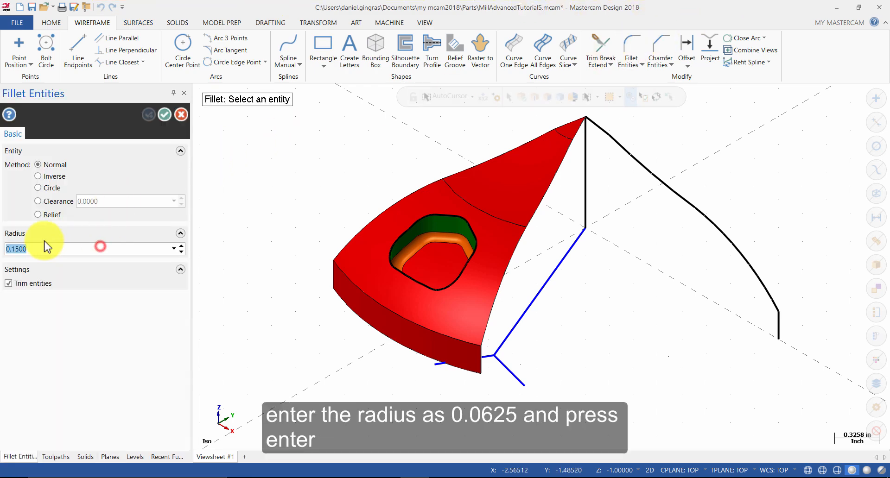
text(.0625)
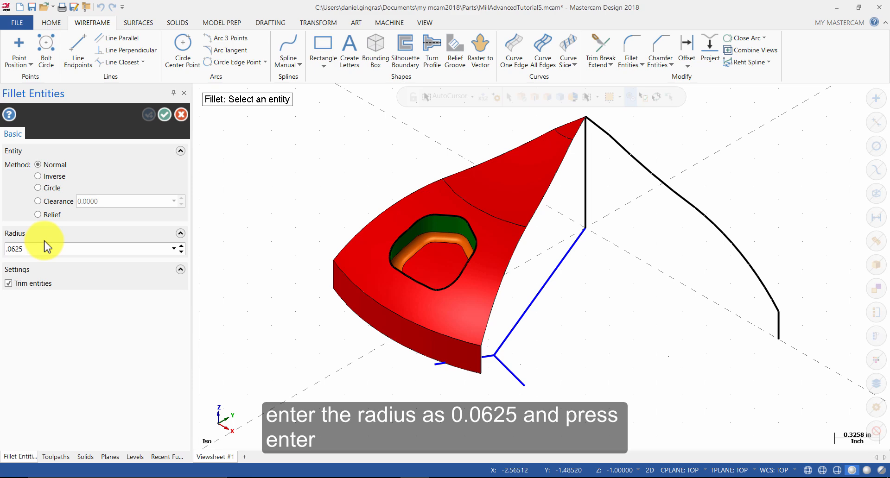
key(Return)
scroll(509, 370, up, 2)
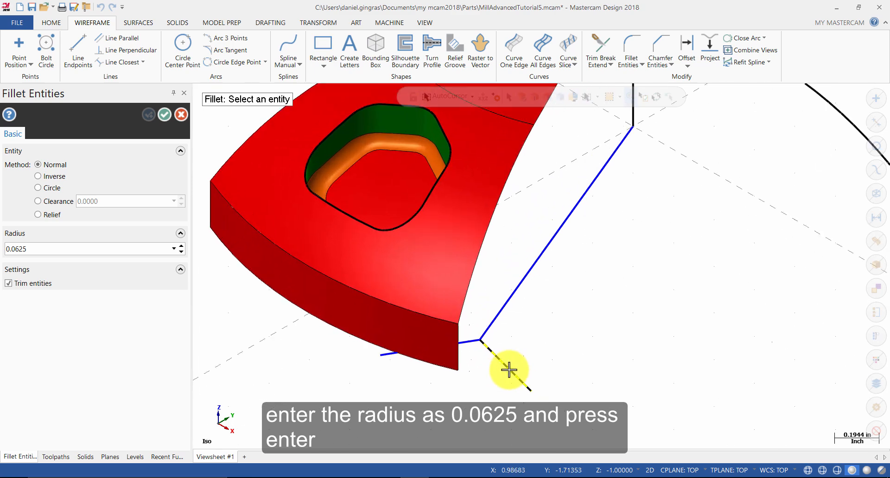
scroll(509, 369, up, 4)
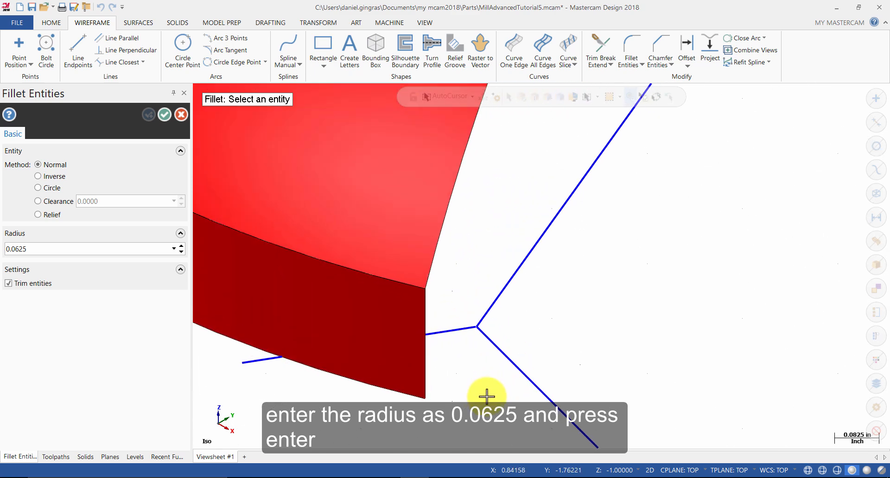
click(527, 383)
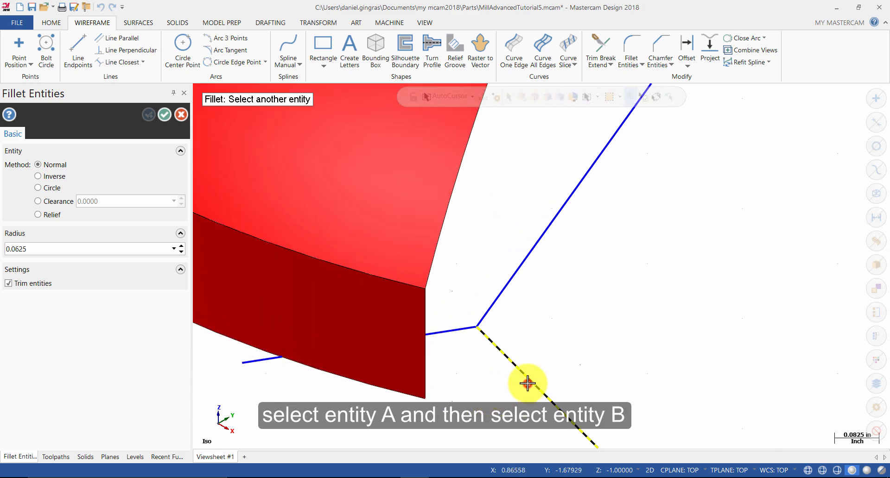
click(441, 333)
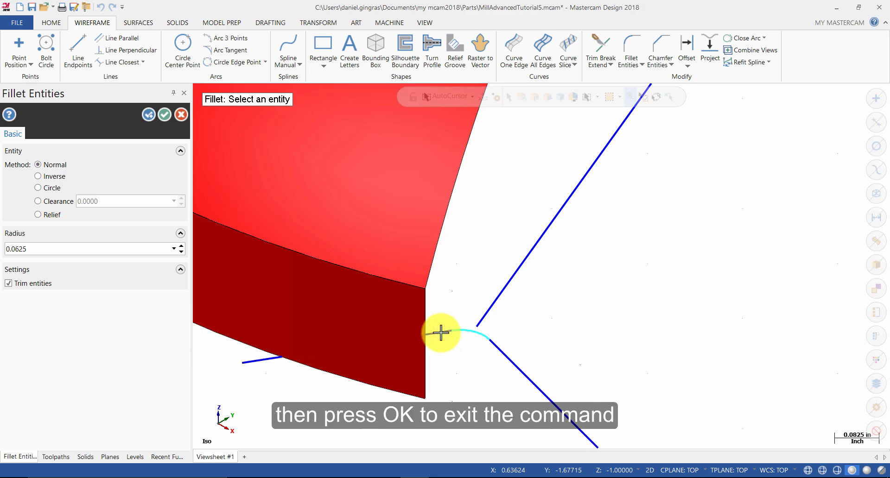
click(165, 114)
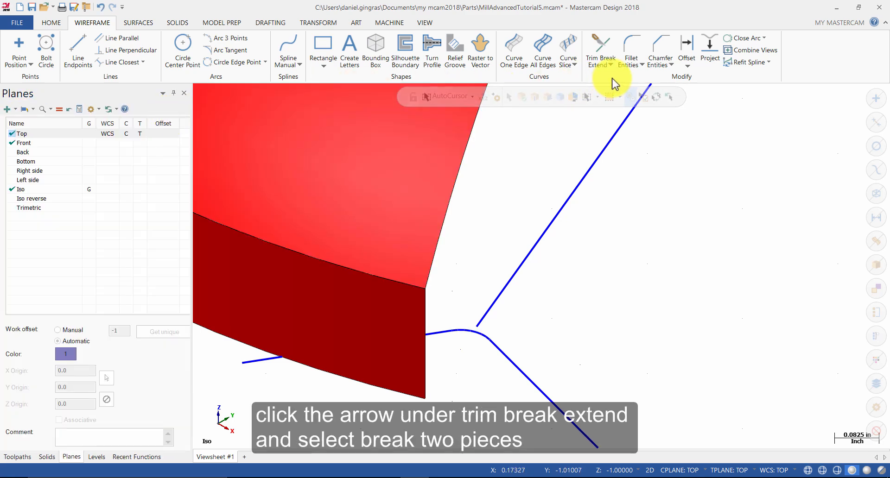
- Break the fillet arc into two pieces at its midpoint, and delete the long construction line, the outer short line and its adjoining half arc
click(607, 66)
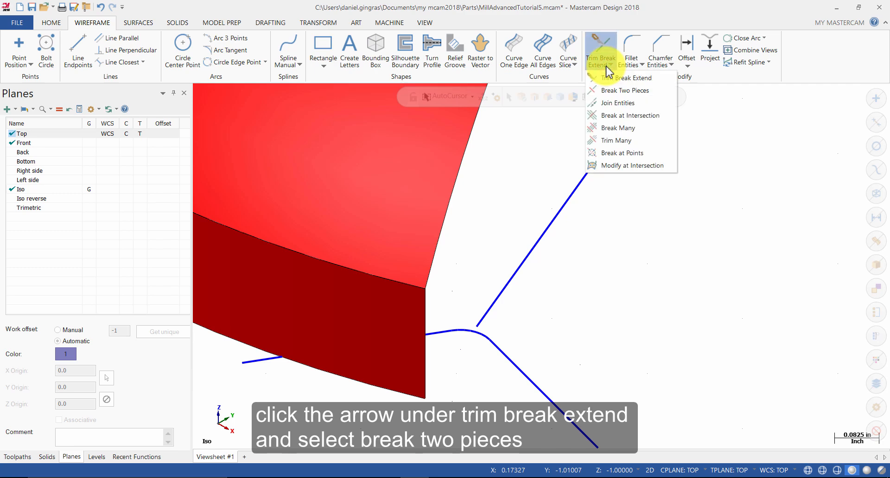
click(618, 93)
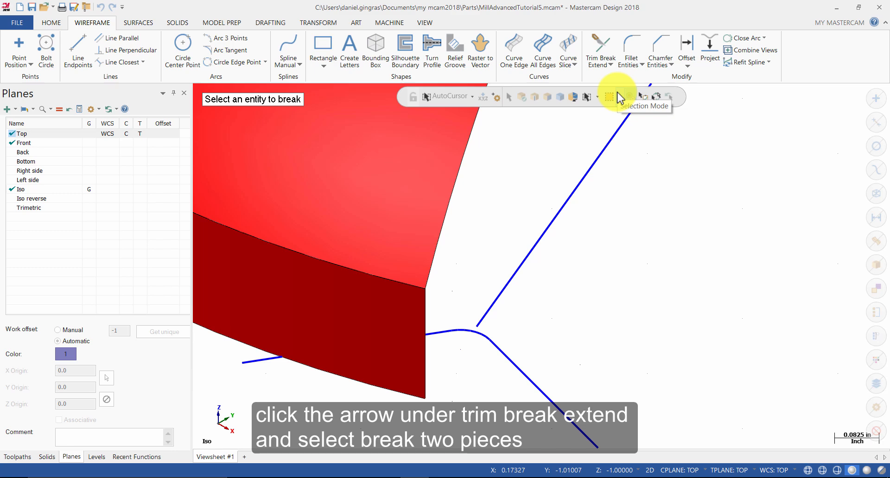
click(485, 340)
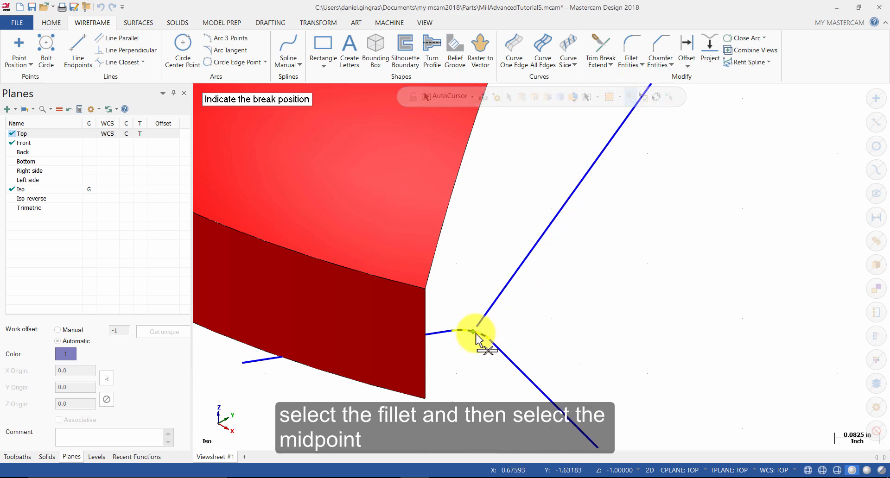
click(475, 333)
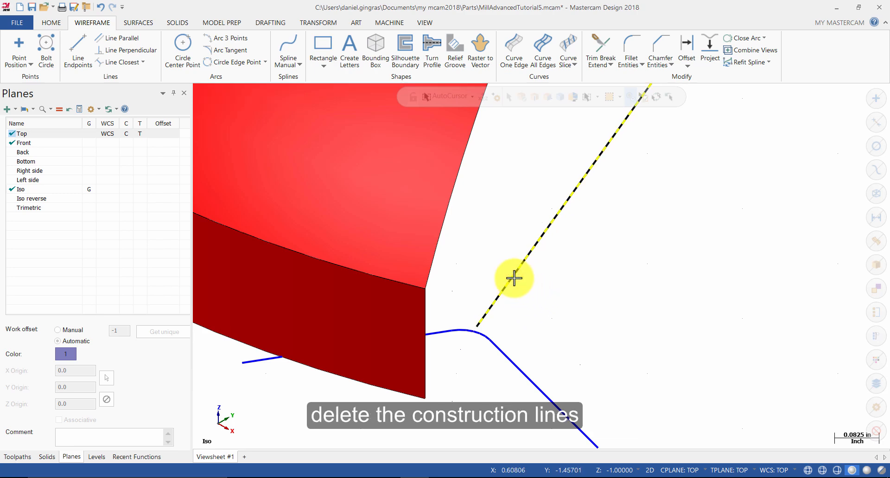
click(514, 278)
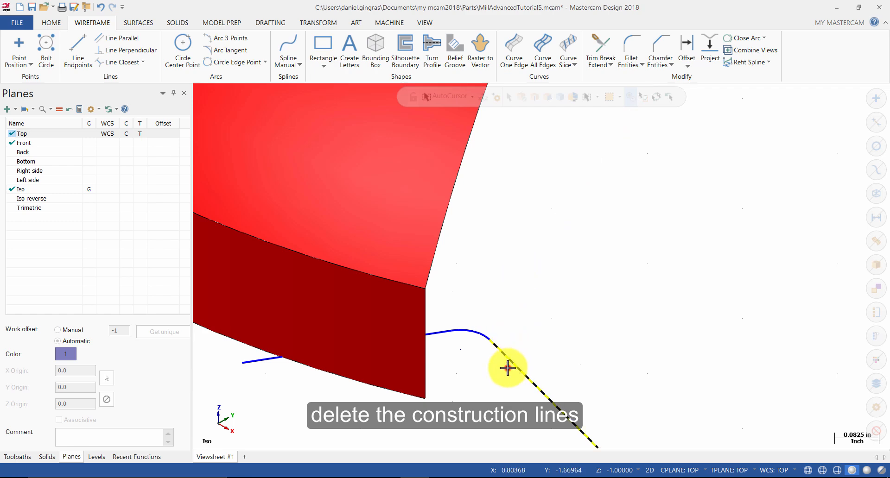
click(510, 368)
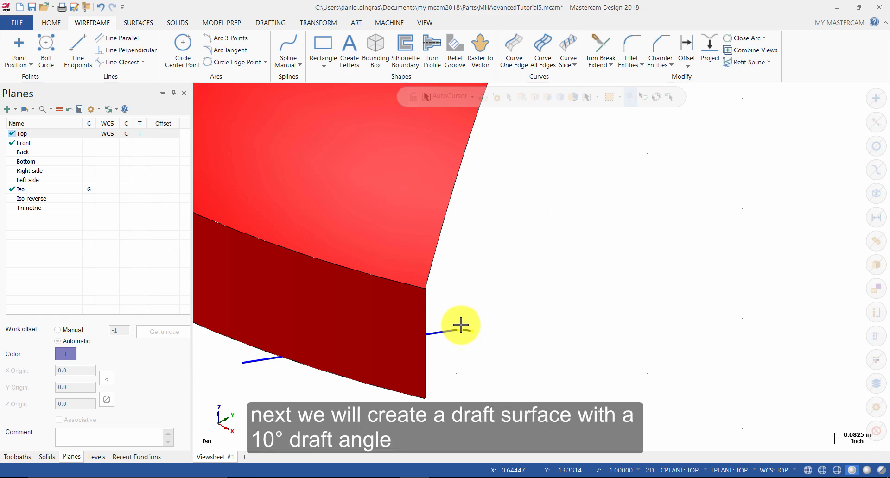
- Set the surface color to magenta from the default colors
right_click(565, 277)
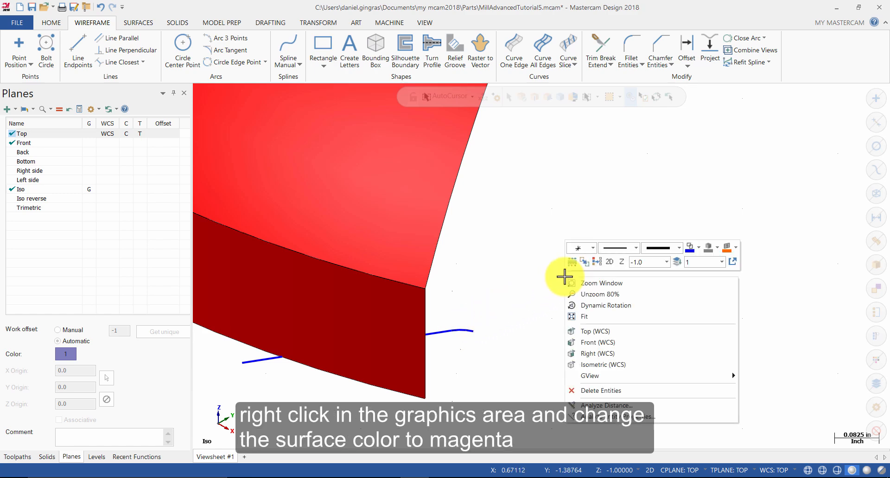
click(736, 247)
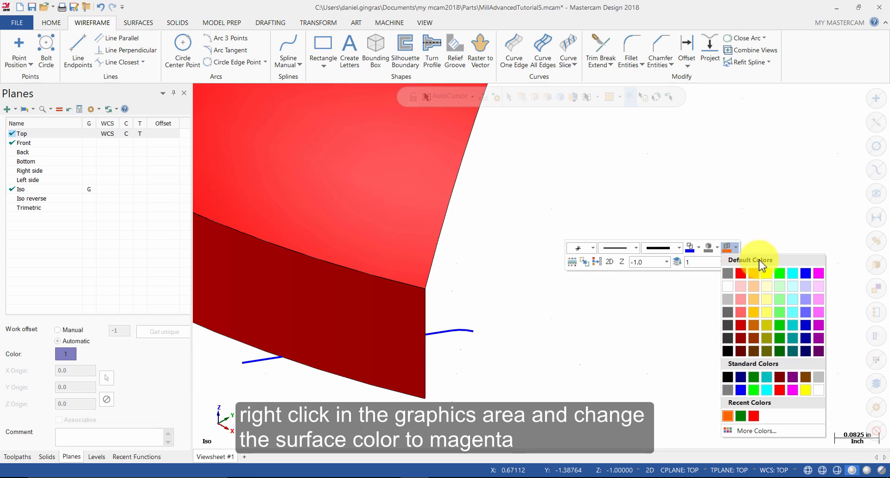
click(816, 273)
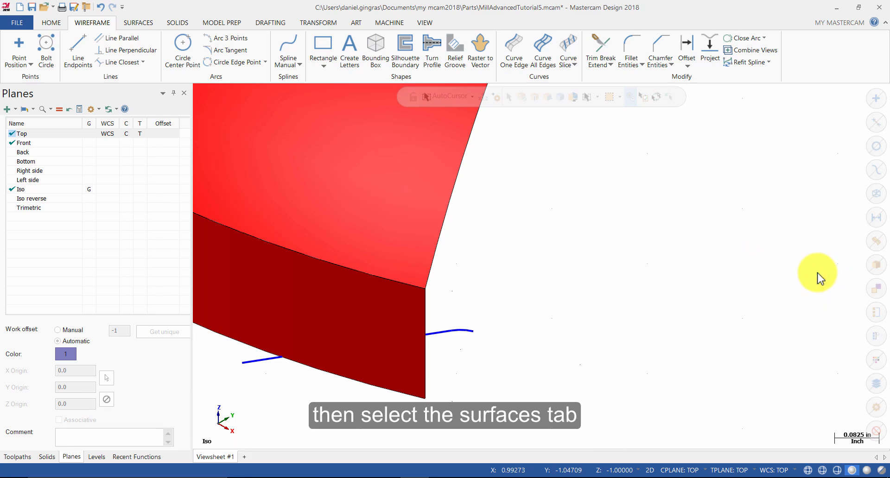
- Start a draft surface and chain the remaining blue contour from the free end of the half arc toward the short line
click(147, 24)
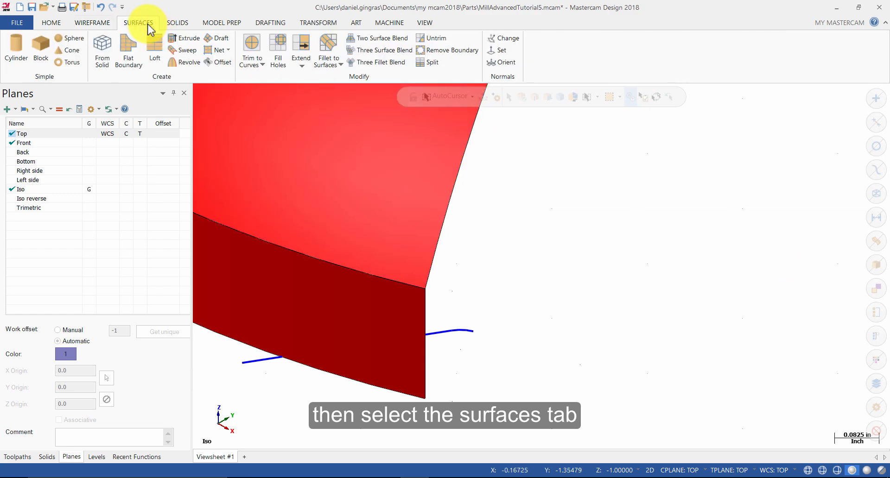
click(221, 39)
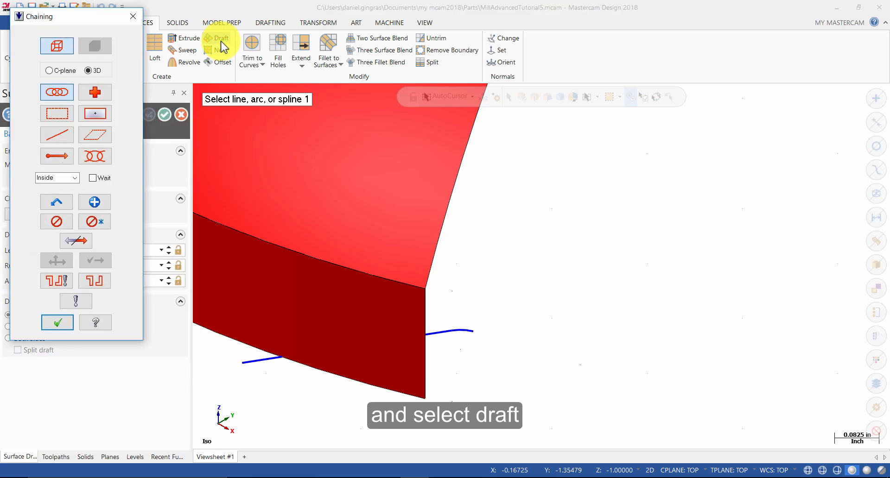
click(473, 330)
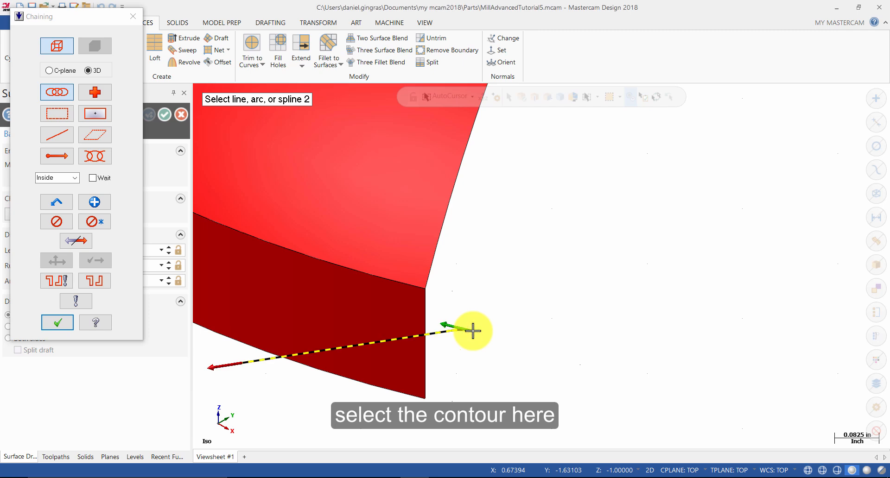
click(56, 323)
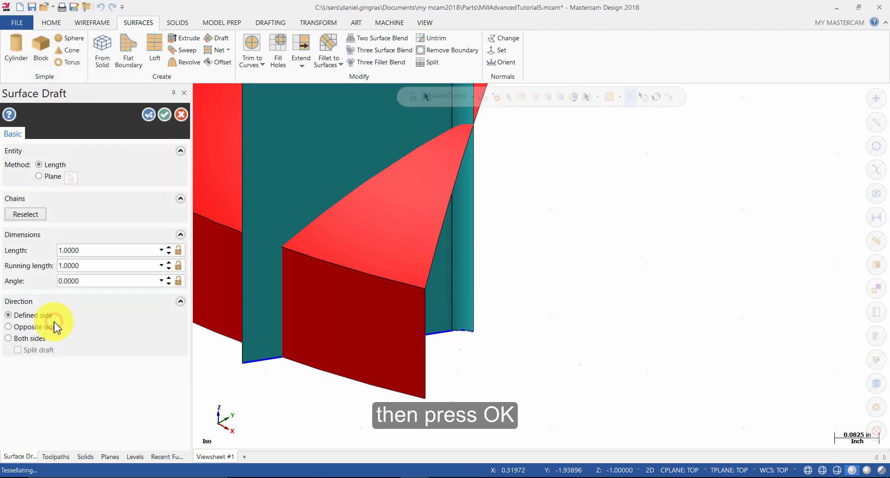
- Set the draft surface's length to 0.75 and its angle to -10 degrees, and create it
click(97, 251)
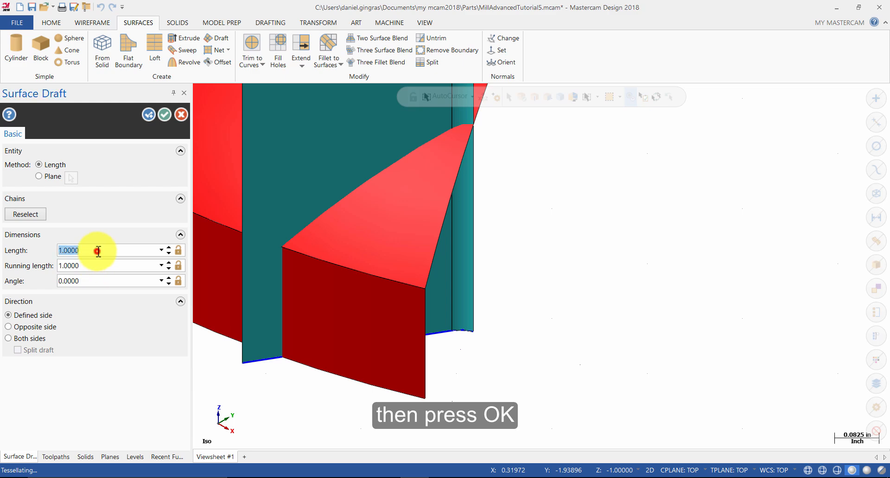
text(.7)
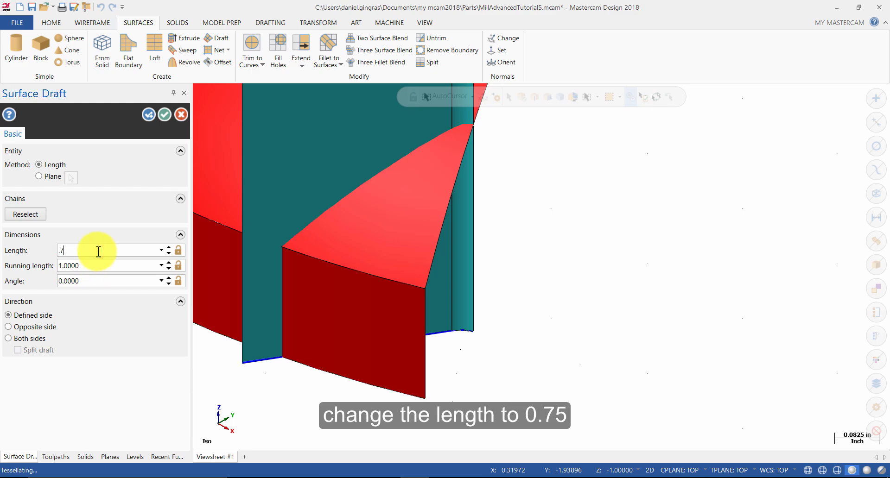
text(5)
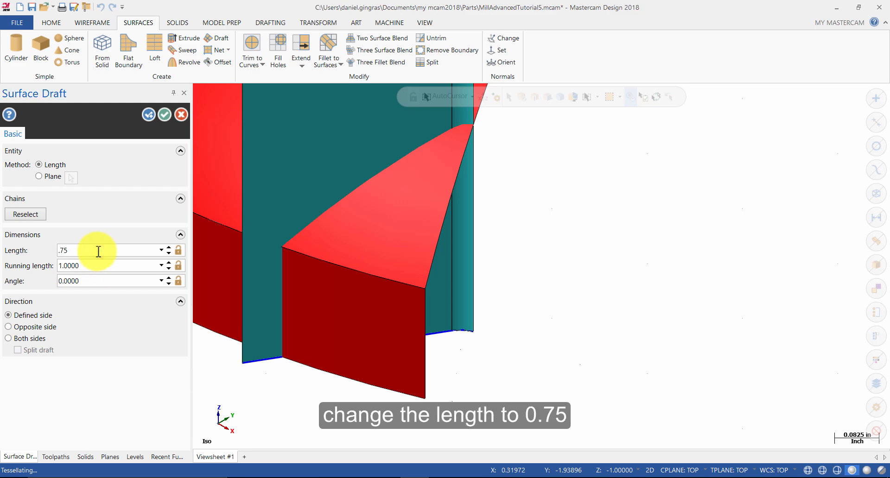
click(96, 282)
text(-10)
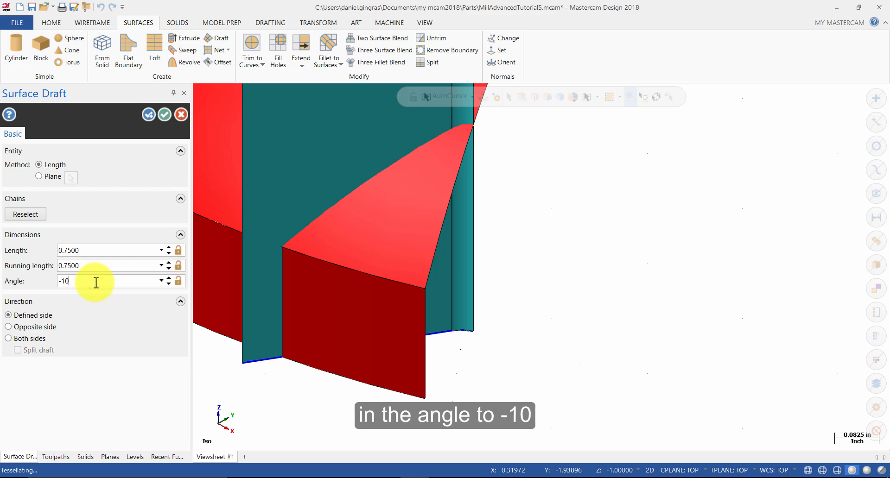
key(Return)
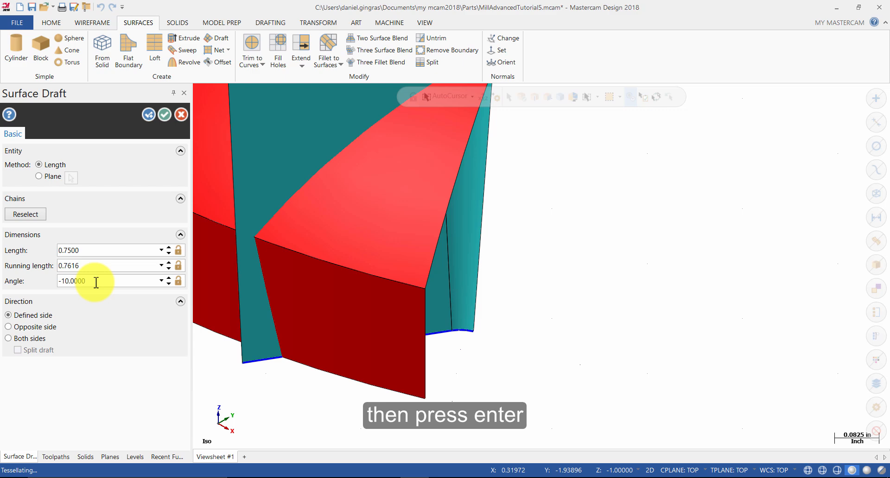
scroll(635, 243, down, 3)
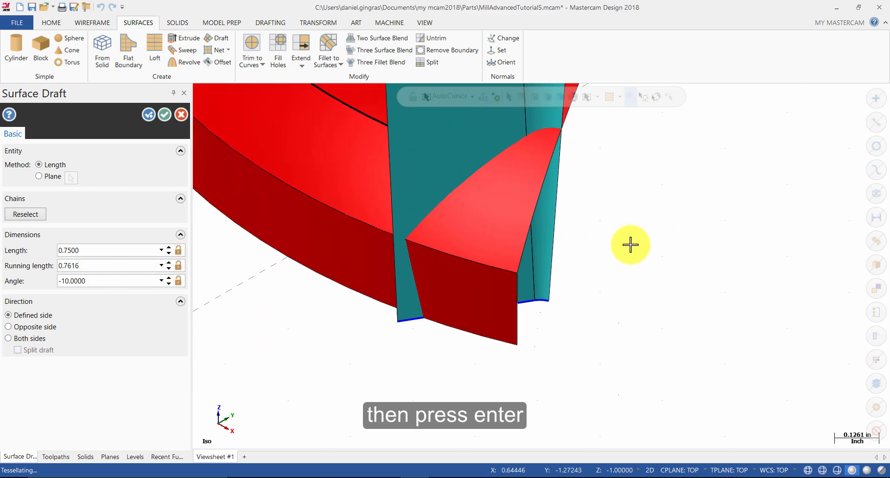
key(Up)
key(Up)
key(Up)
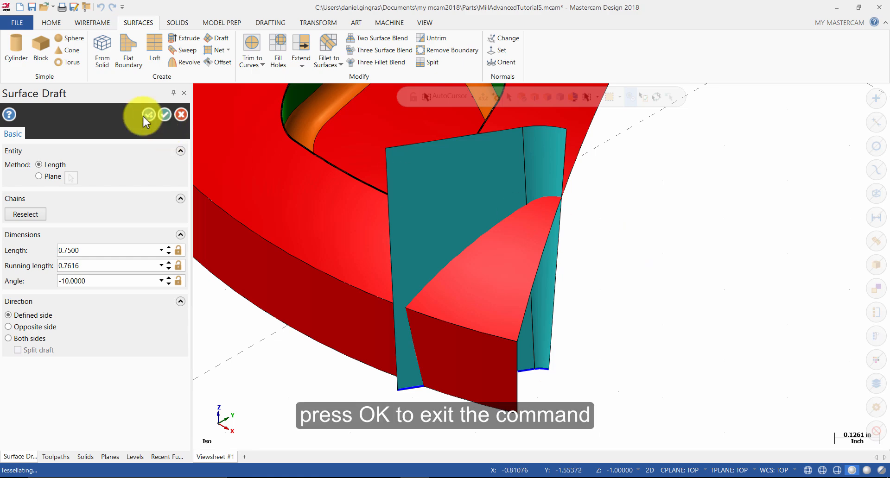
click(158, 119)
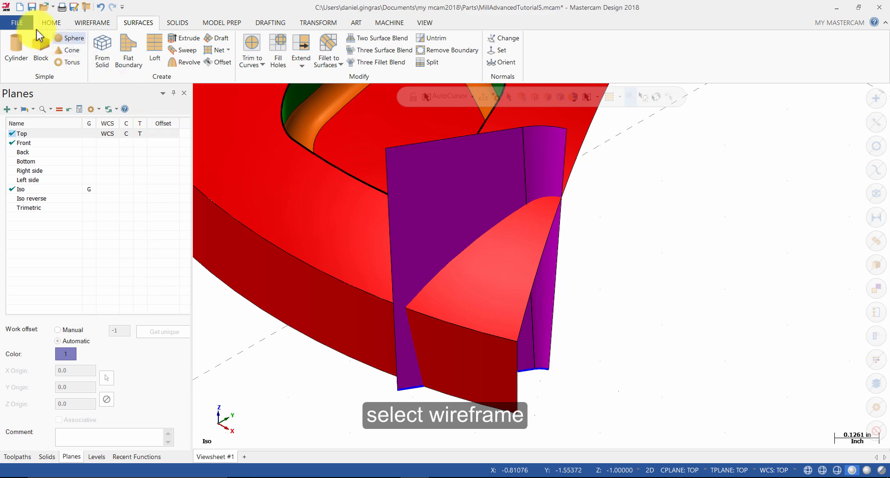
- Start Curve at Intersection and use the two magenta draft surfaces as the first surface set
click(95, 27)
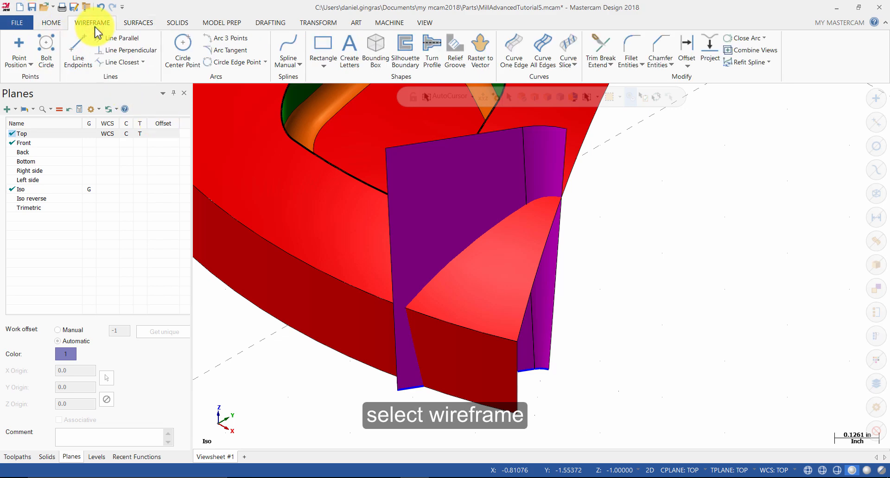
click(573, 66)
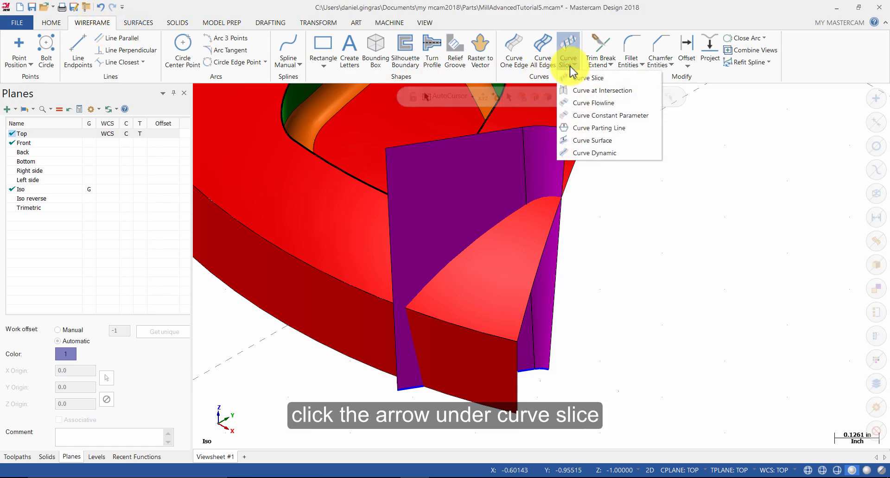
click(580, 91)
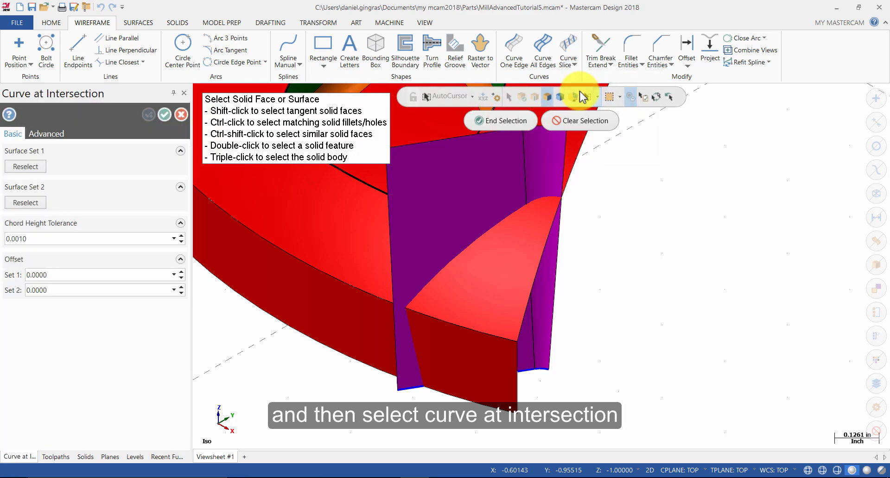
click(532, 178)
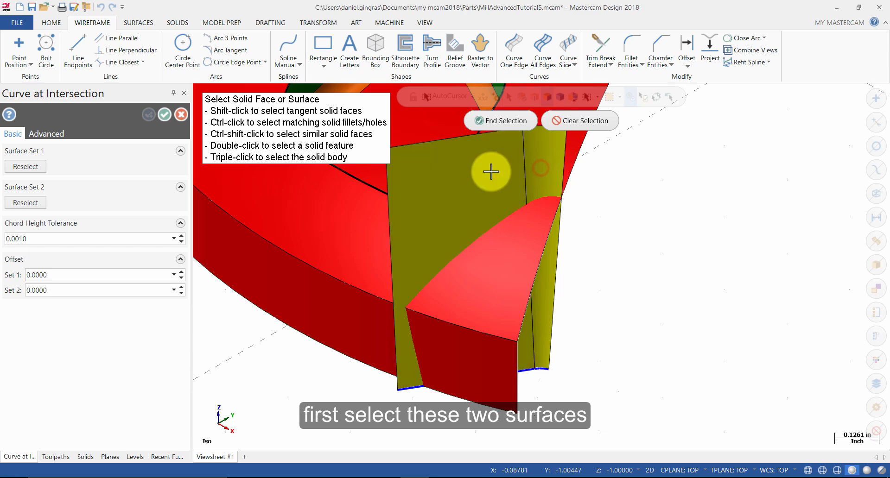
click(470, 175)
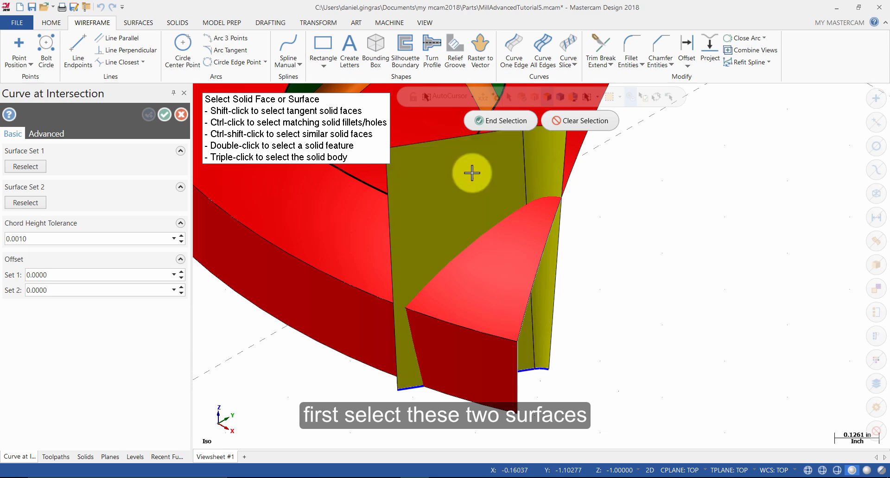
click(494, 121)
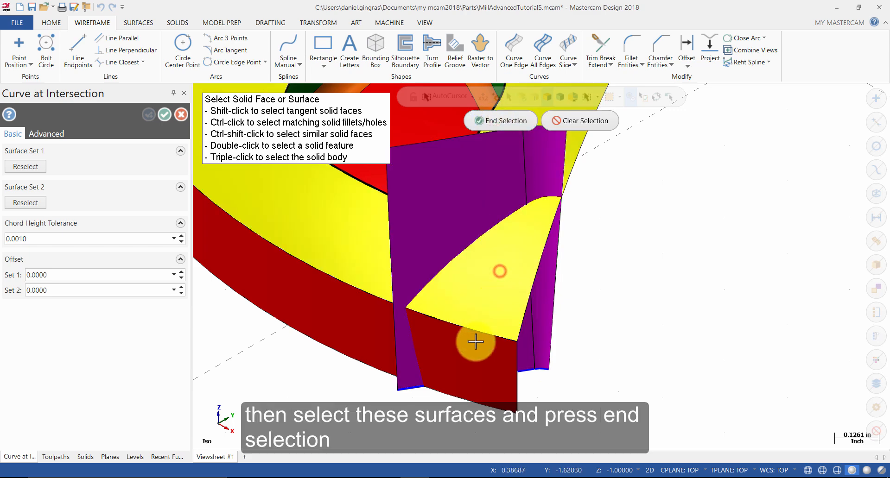
- Use the red top surface and outer wall surface as the second set, and create the intersection curves with the draft surfaces
click(473, 364)
click(506, 185)
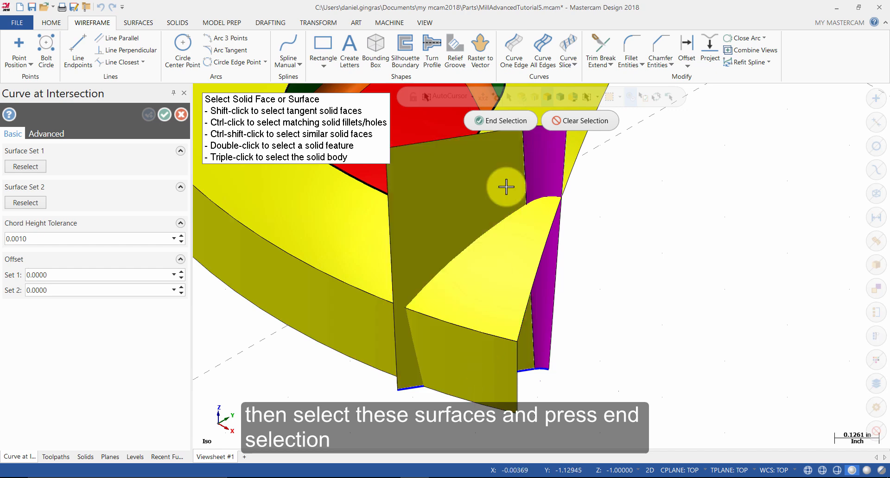
click(503, 121)
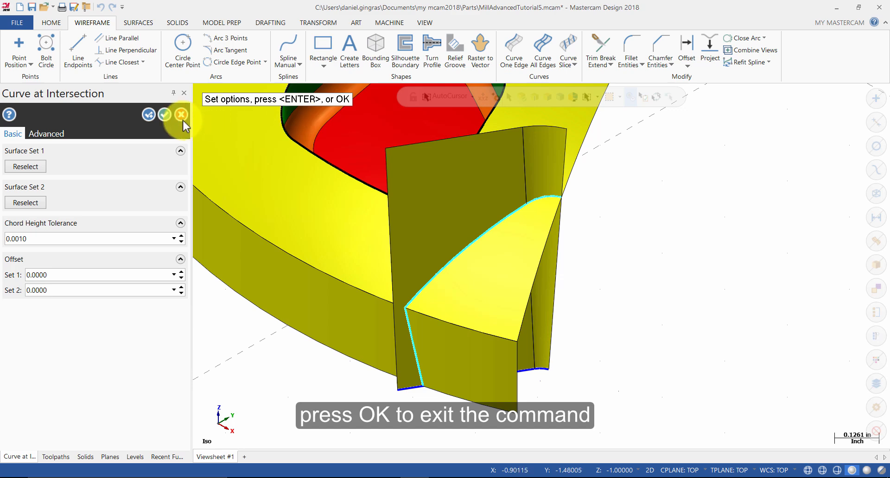
click(165, 115)
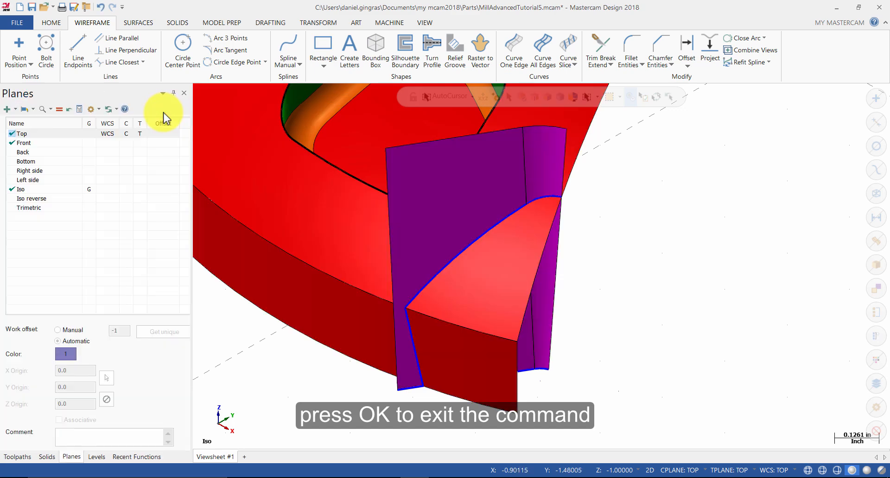
key(alt+s)
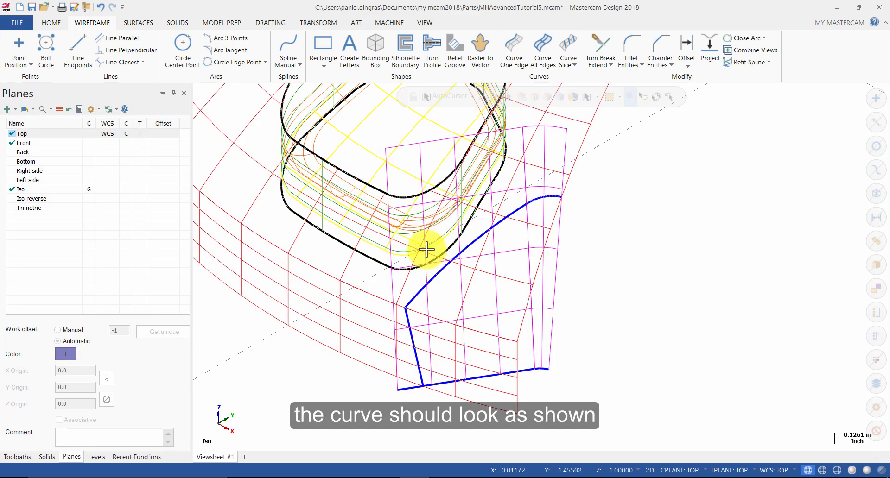
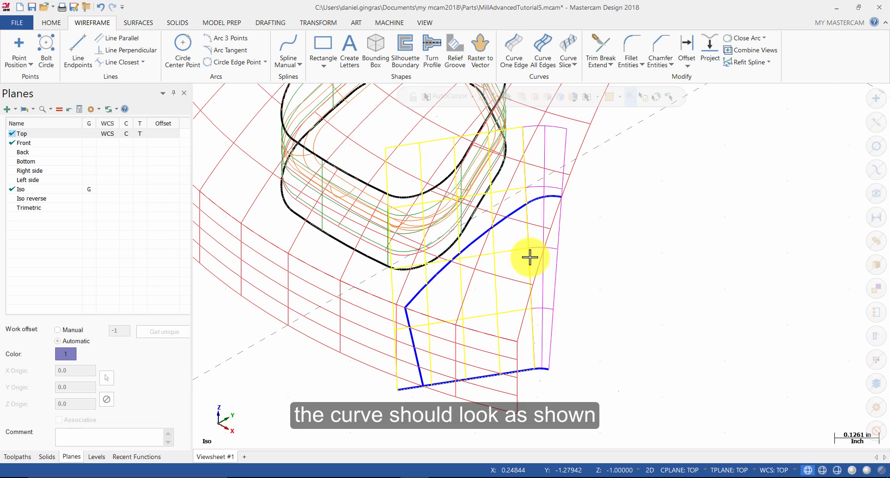
key(alt+s)
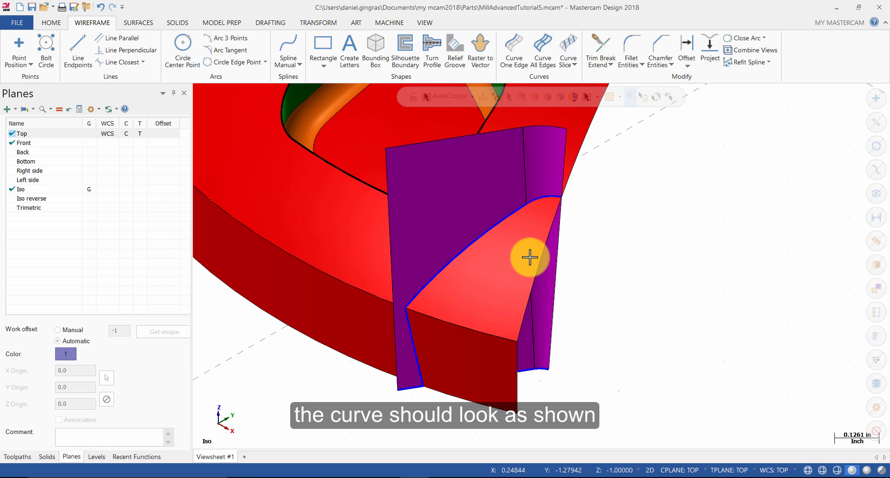
- Start Trim to Curves on the two magenta draft surfaces and chain the intersection curve from its end at the part's edge
click(142, 22)
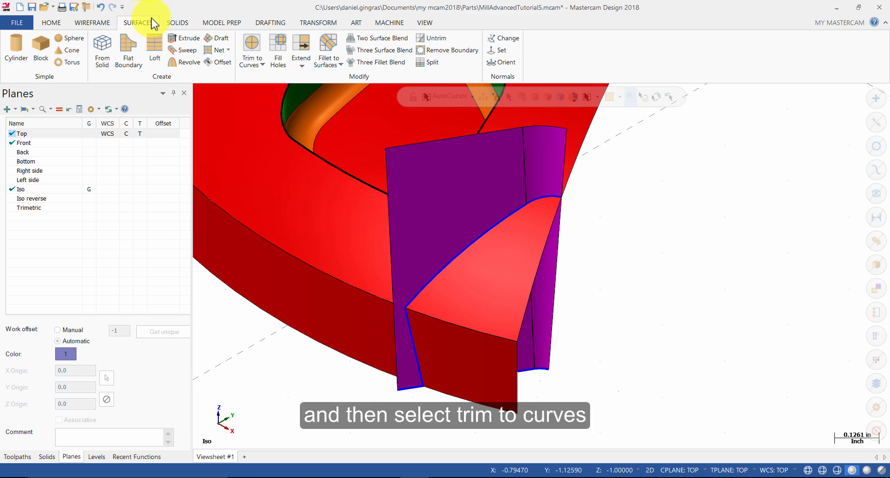
click(253, 43)
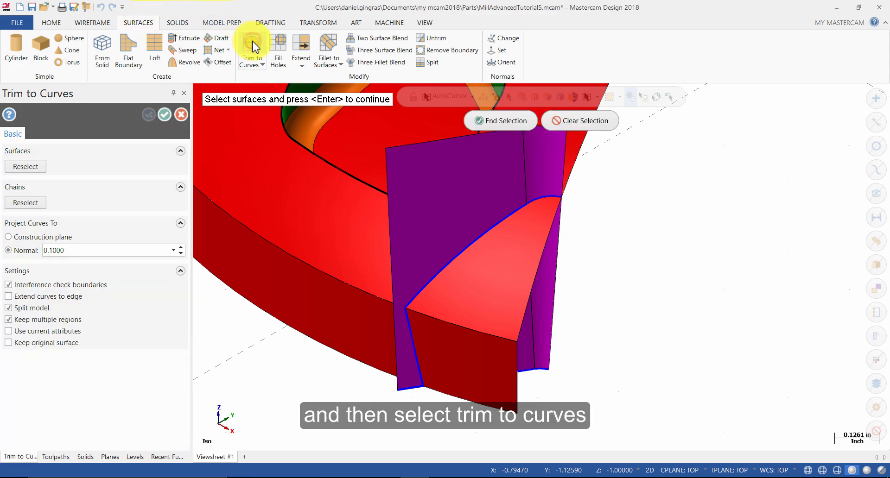
click(538, 151)
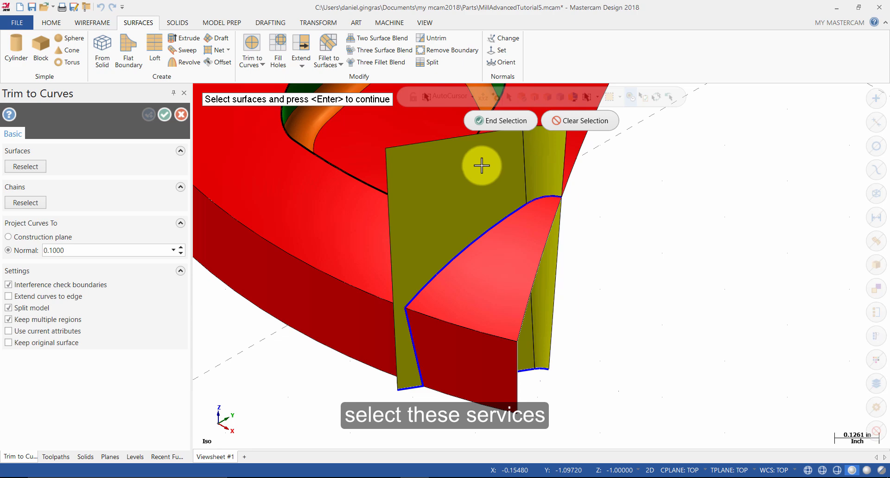
click(505, 121)
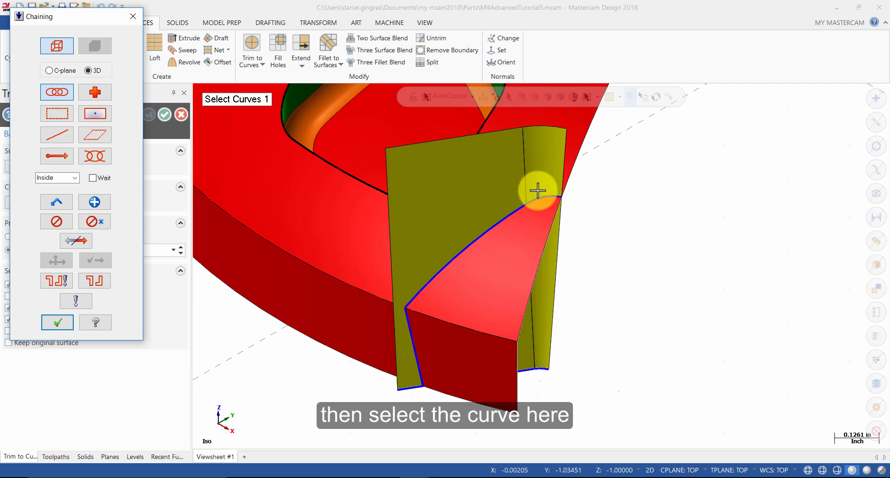
click(553, 196)
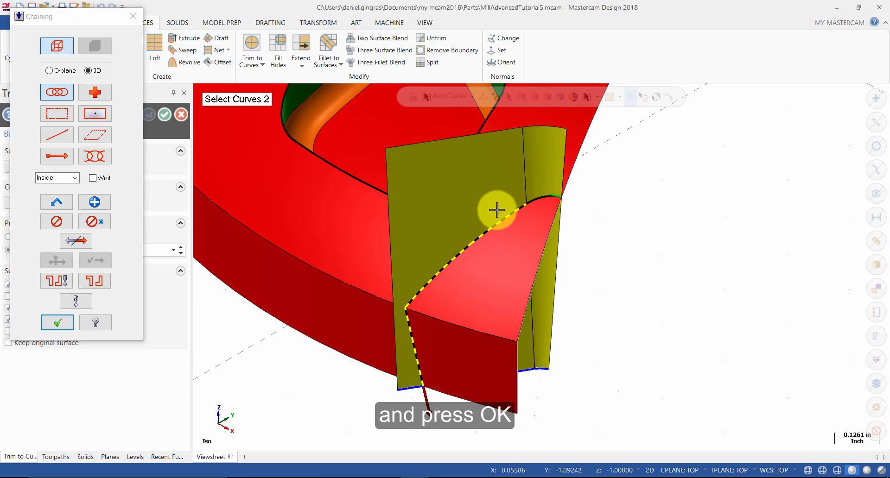
click(61, 322)
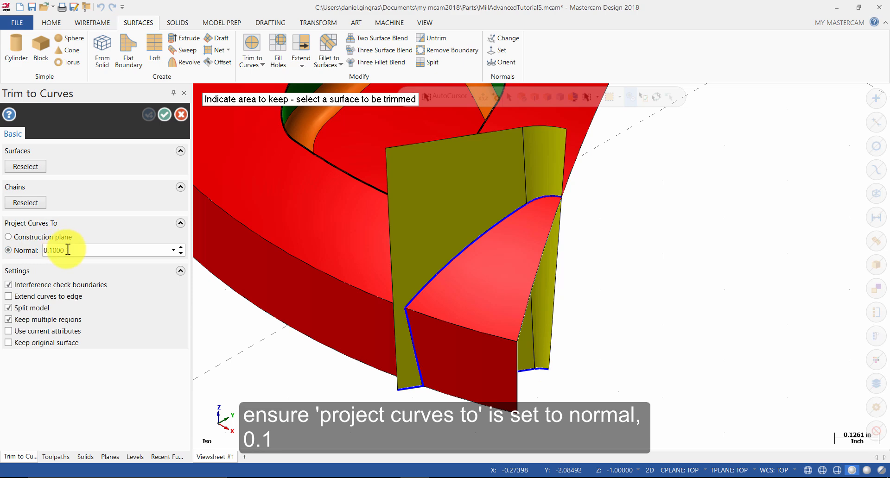
- Disable Split model and trim the magenta draft surfaces, keeping the portion below the intersection curve
click(35, 311)
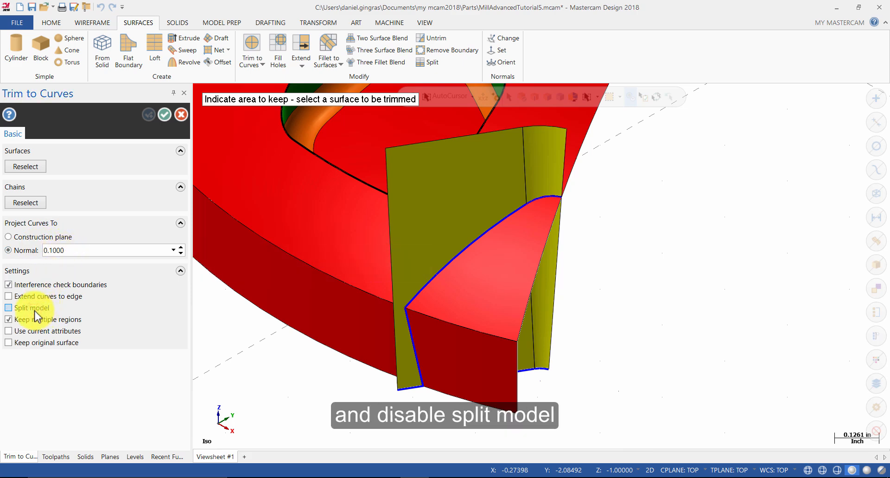
click(542, 356)
click(542, 350)
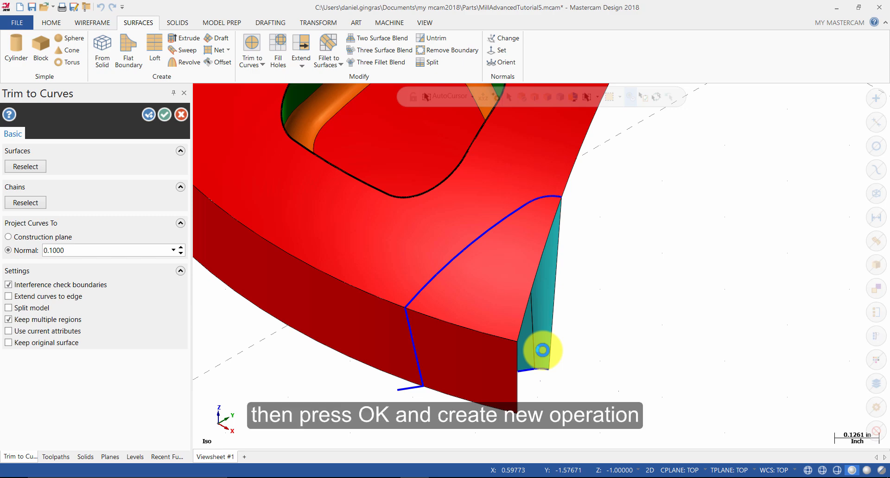
click(145, 117)
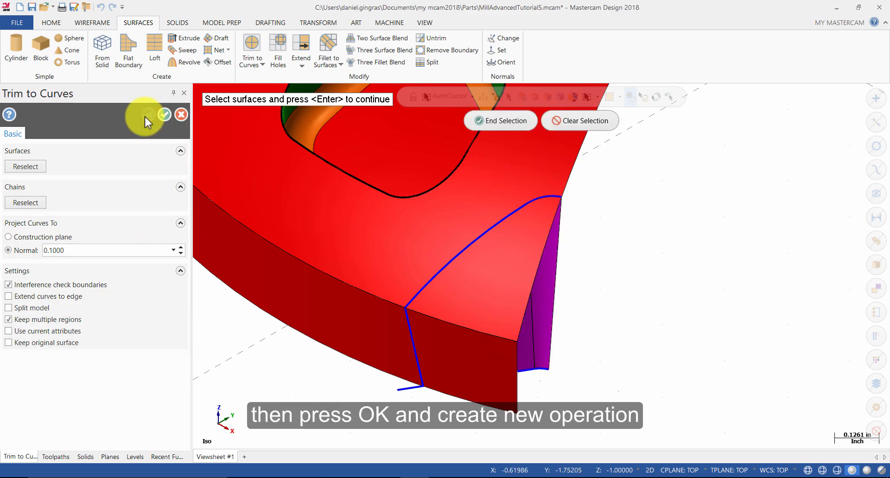
- Trim the red top surface to the chained intersection curve, keeping the area on the pocket side
click(491, 193)
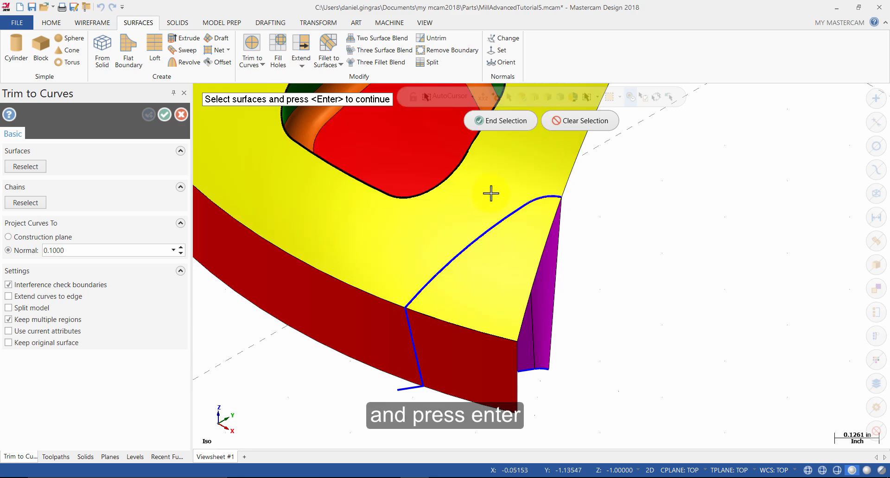
key(Return)
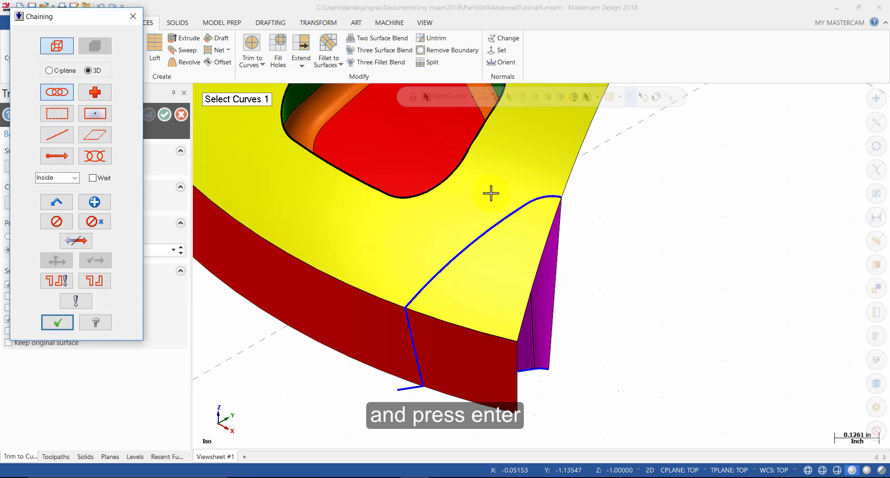
click(554, 197)
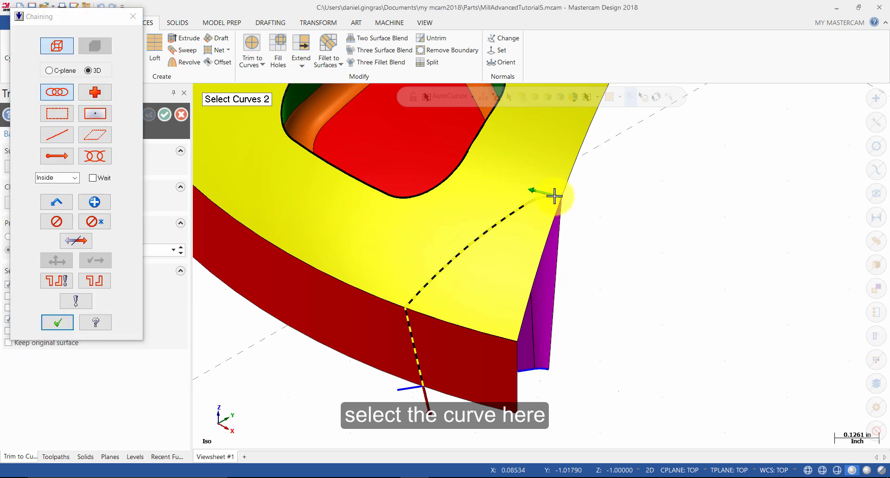
click(51, 324)
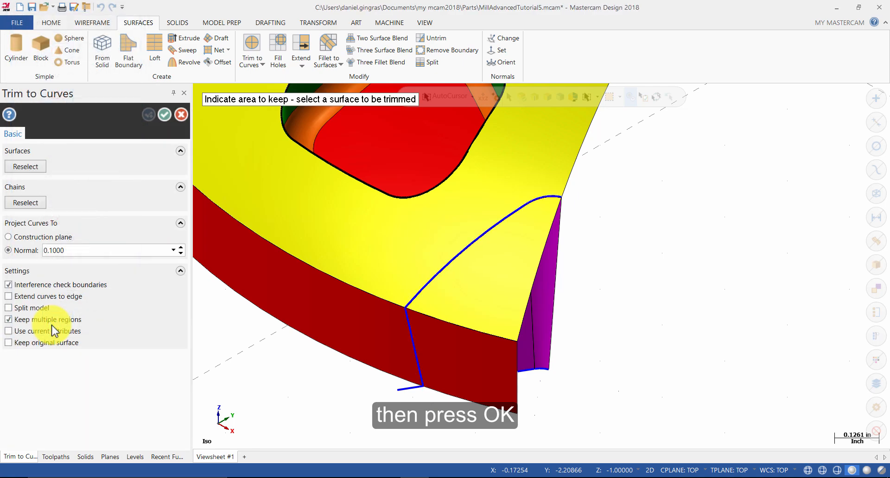
click(530, 161)
click(531, 160)
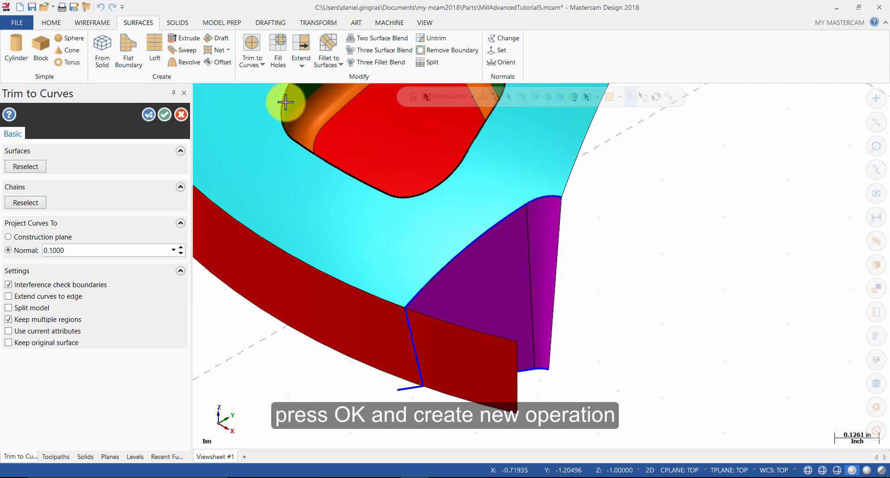
click(152, 116)
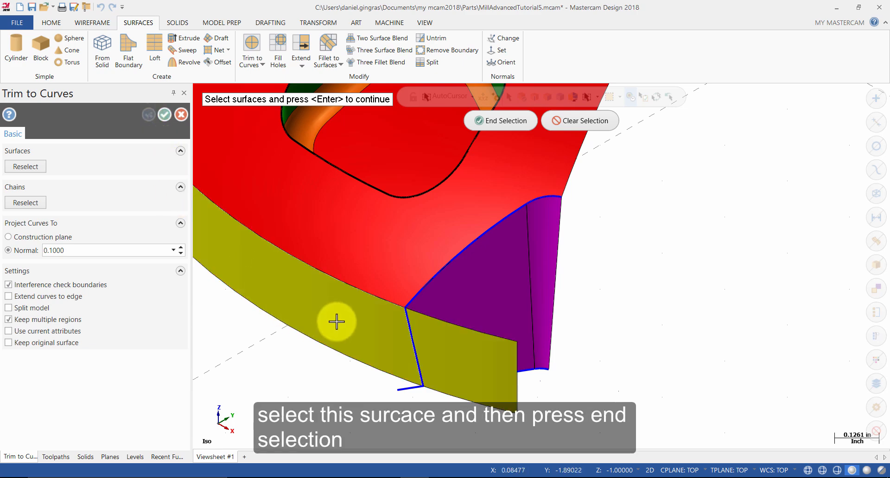
- Trim the red outer wall surface to the chained intersection curve, keeping the long portion away from the magenta cut
click(405, 242)
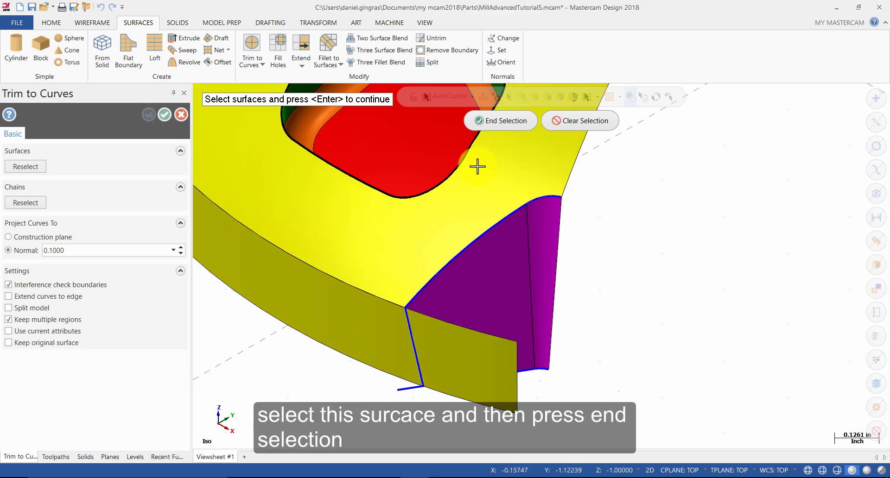
click(499, 121)
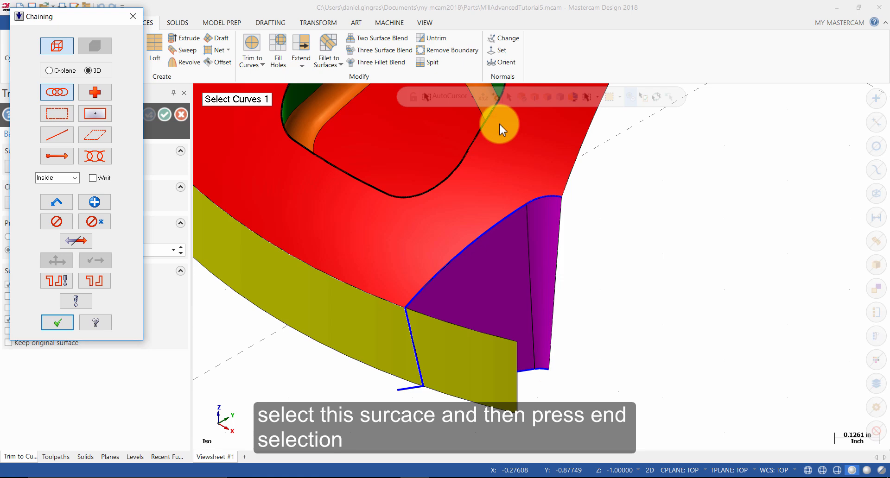
click(559, 198)
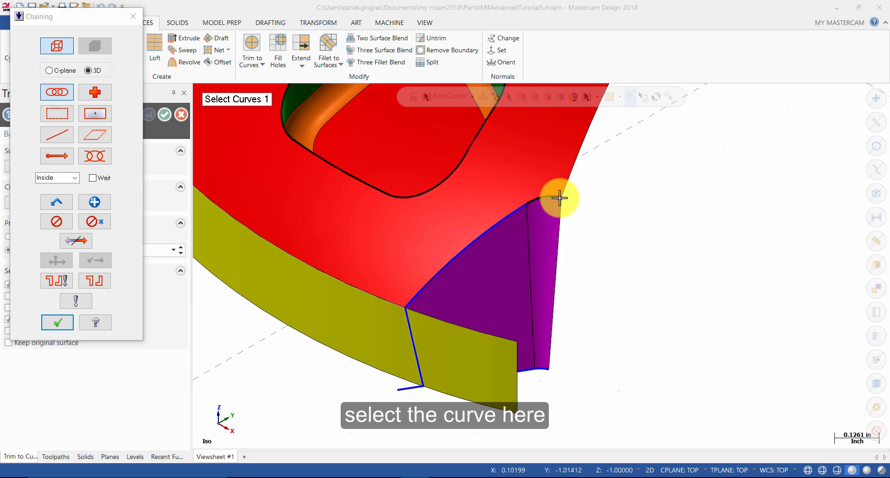
click(58, 323)
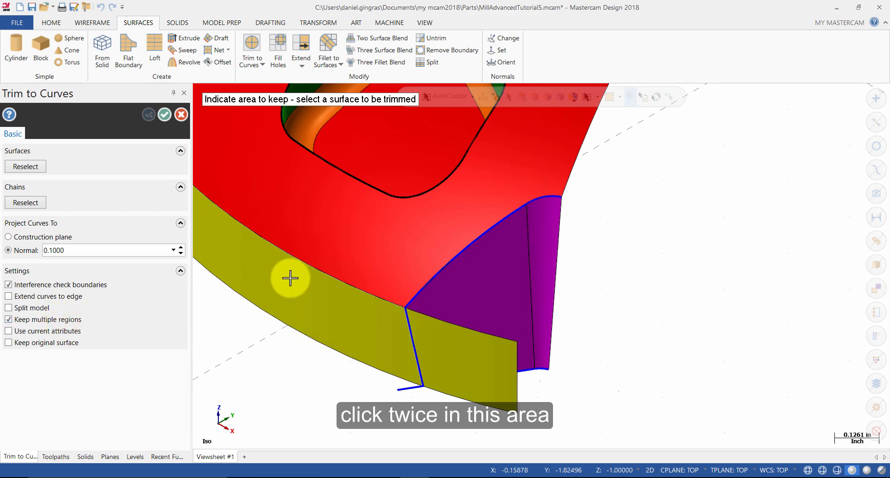
click(272, 282)
click(272, 282)
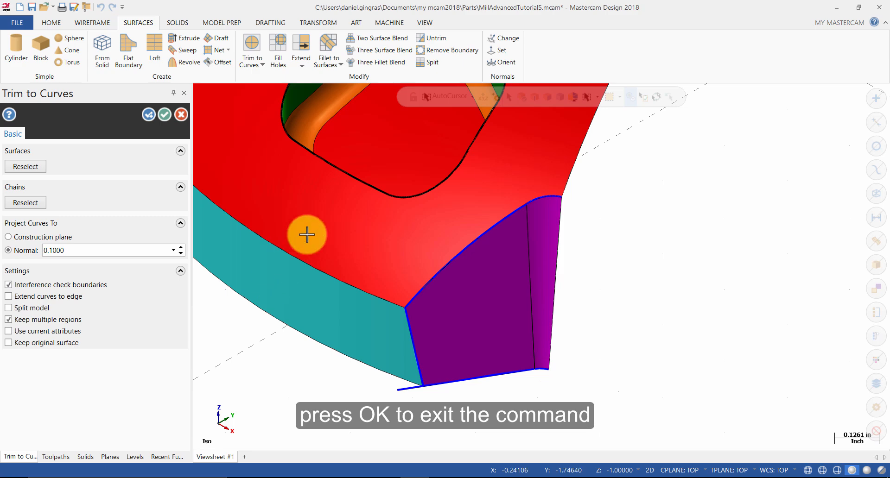
click(165, 114)
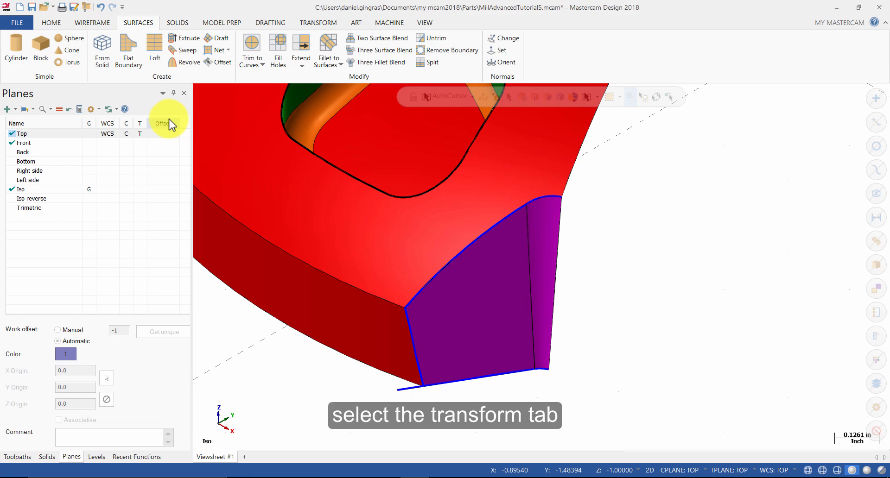
- Mirror a copy of the chained intersection curve and the two magenta draft surfaces about the Y axis at 0.0000
click(298, 23)
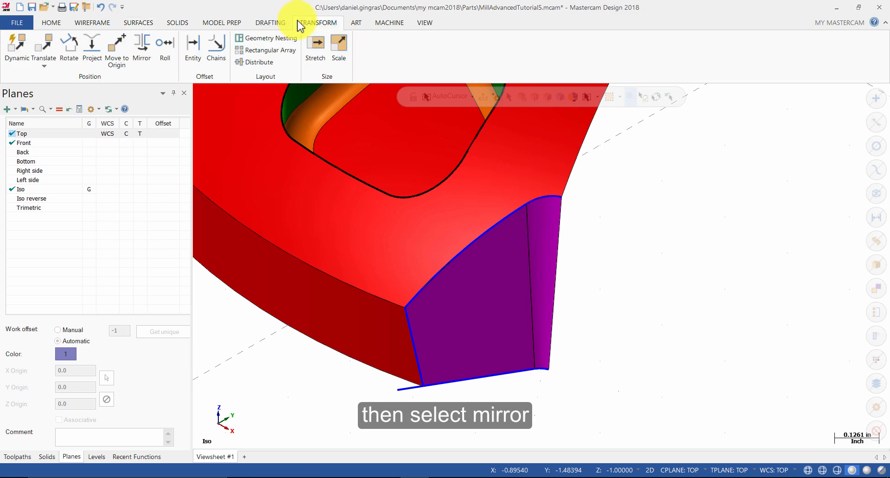
click(141, 46)
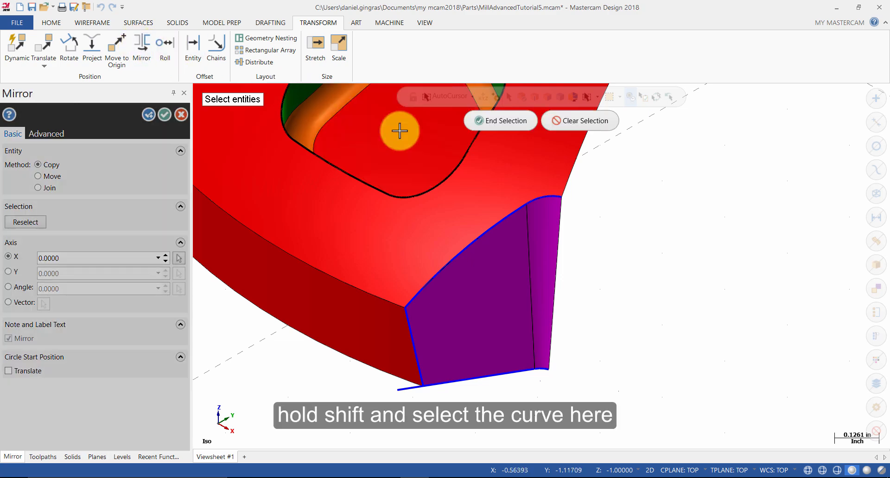
shift+click(553, 197)
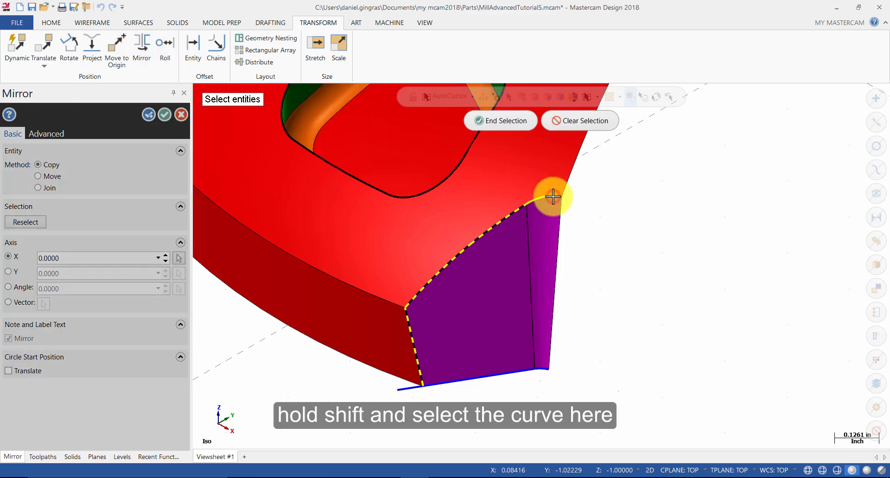
click(544, 278)
click(512, 287)
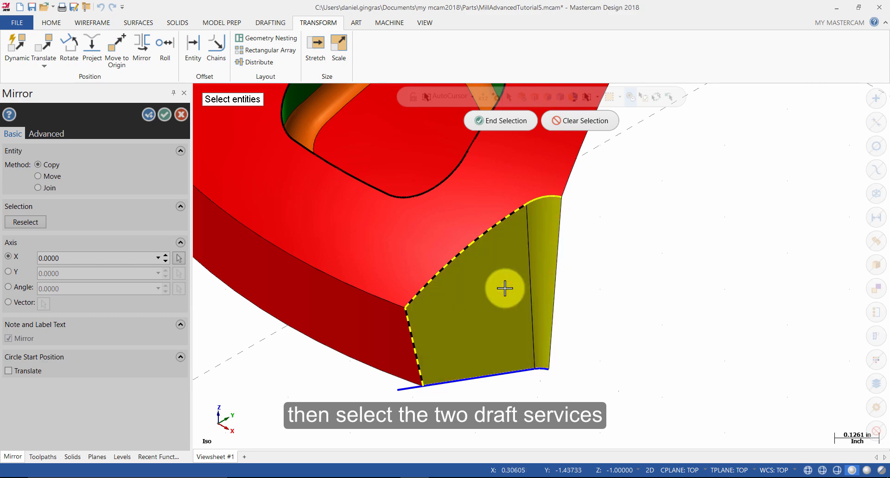
click(509, 121)
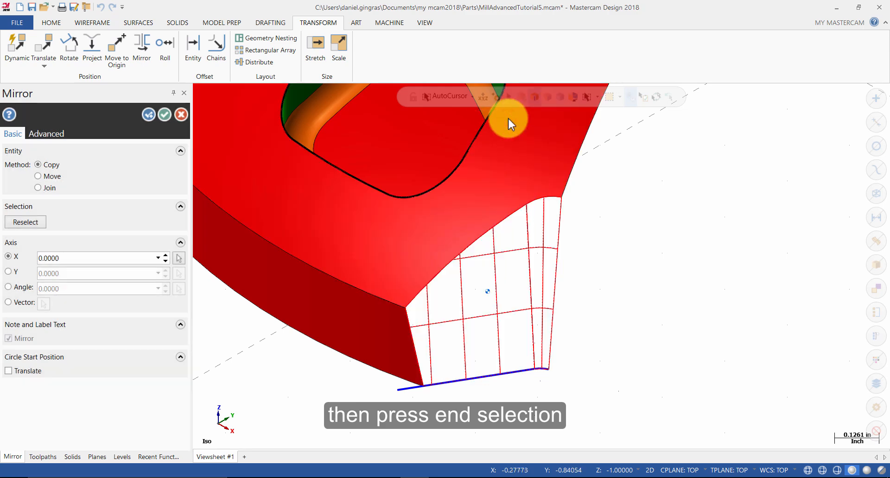
scroll(486, 241, down, 4)
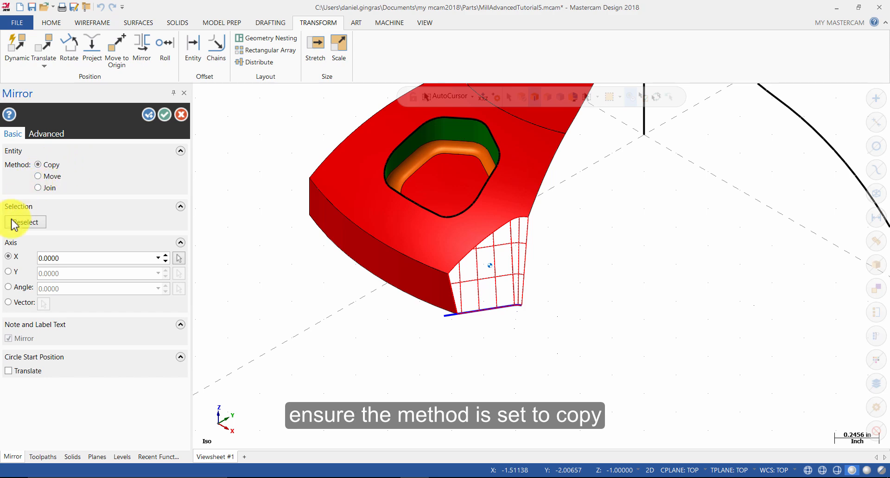
click(9, 272)
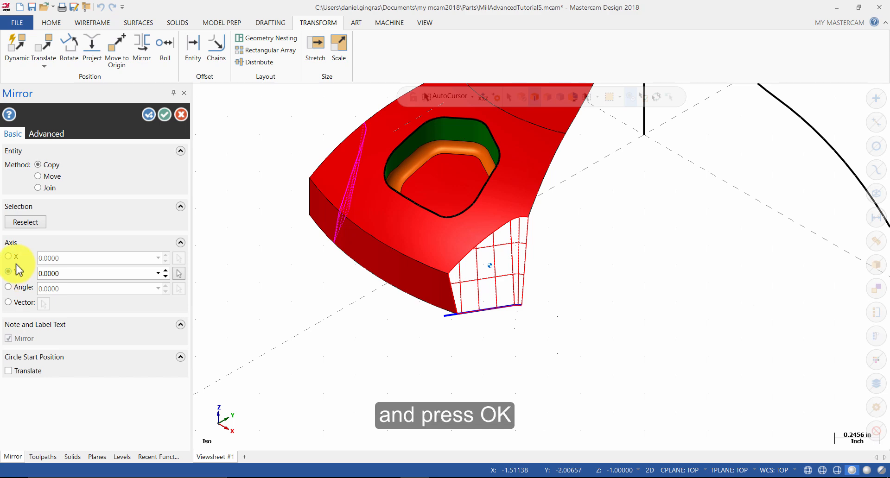
click(165, 115)
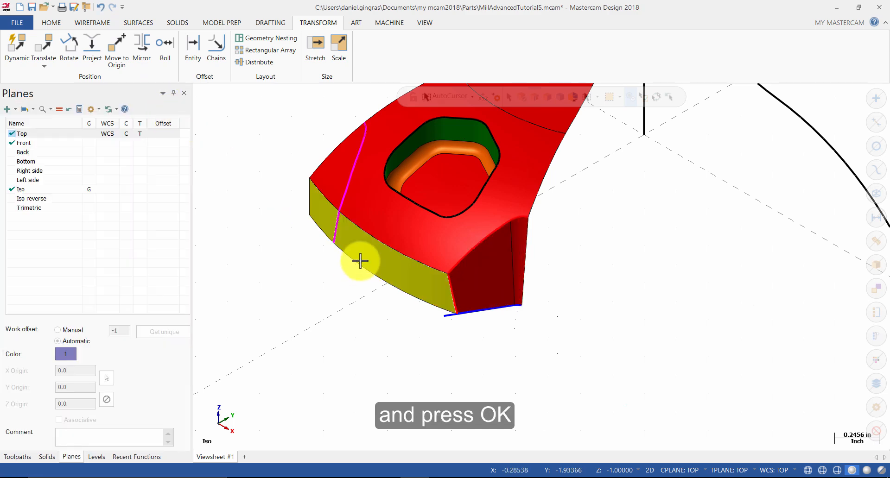
- Clear the temporary group and result colors from the original and mirrored geometry
middle_drag(301, 262, 403, 268)
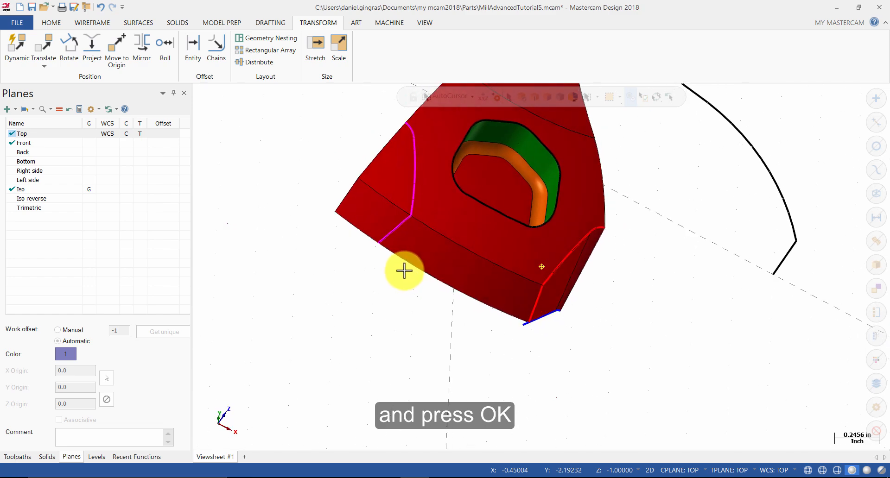
right_click(365, 310)
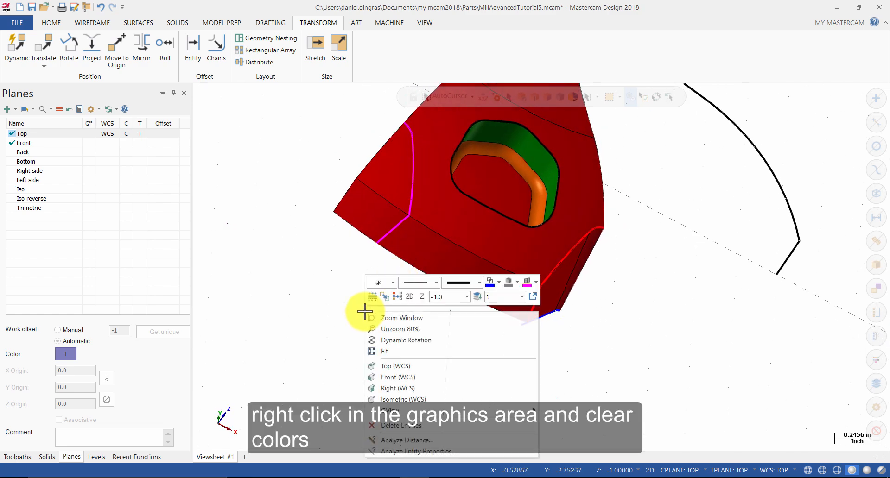
click(385, 298)
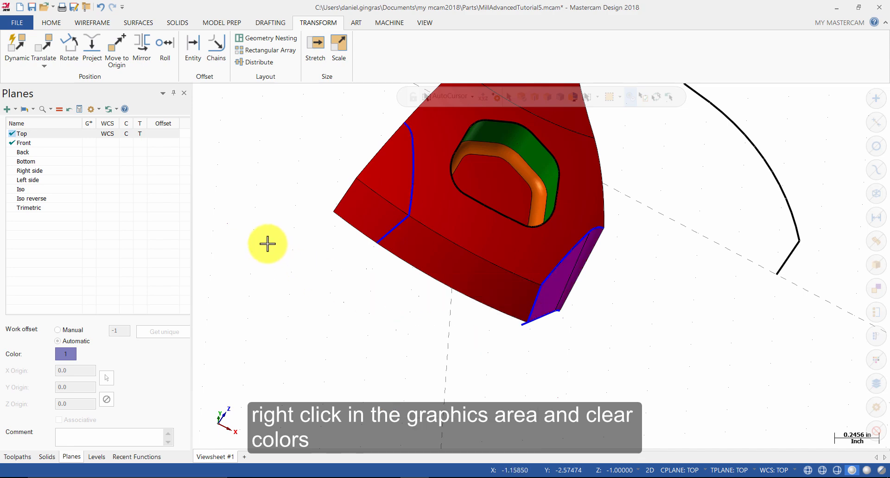
right_click(343, 295)
key(Escape)
- Start Trim to Curves on the red top surface and chain the mirrored intersection curve from its end at the part's edge
middle_drag(311, 258, 347, 282)
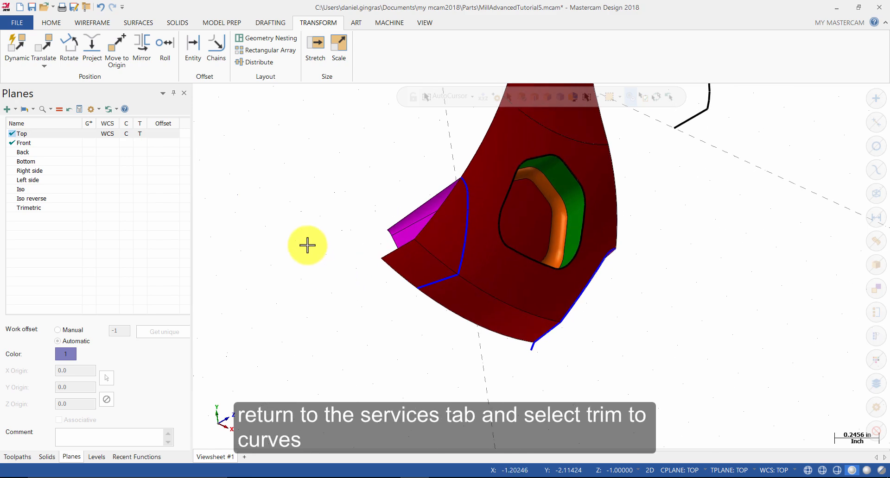
click(137, 22)
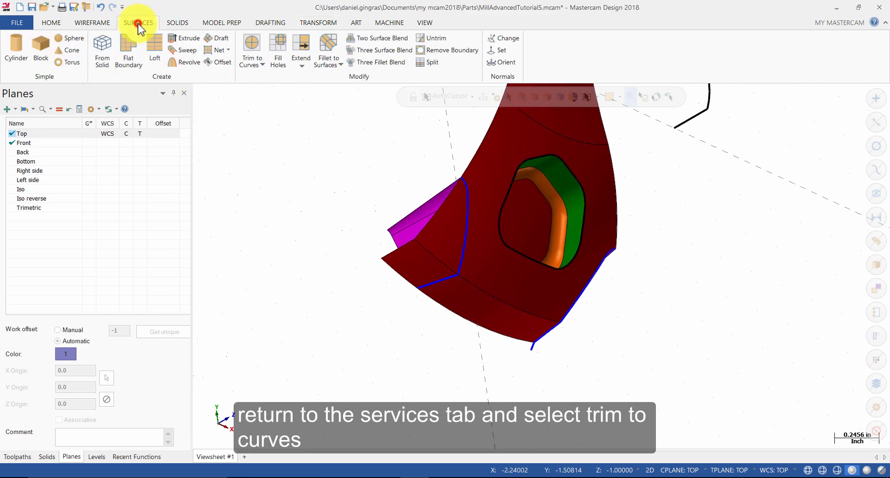
click(250, 54)
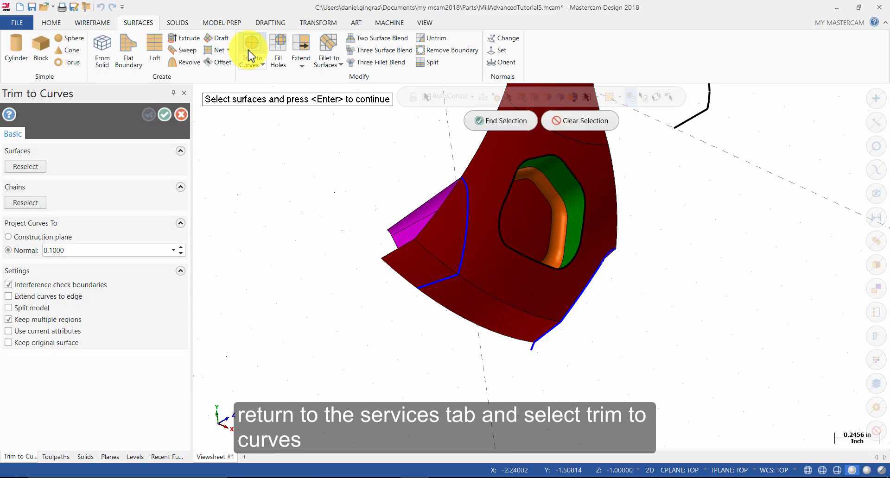
click(471, 249)
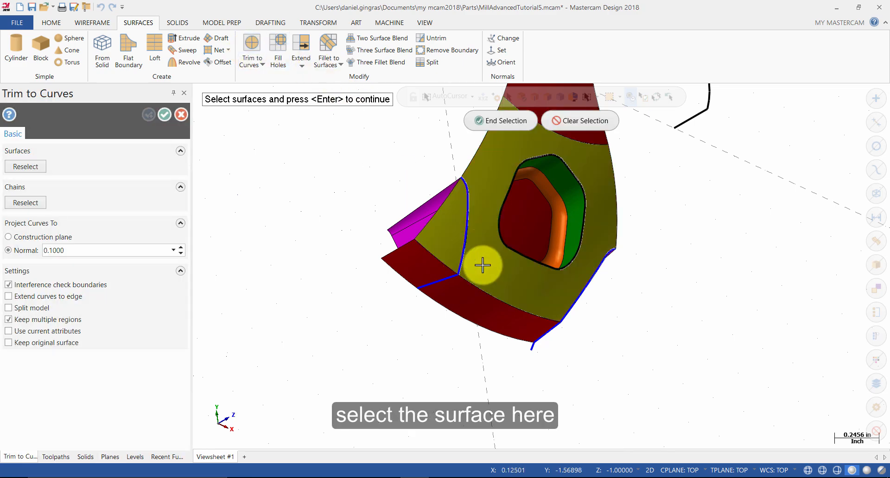
click(490, 120)
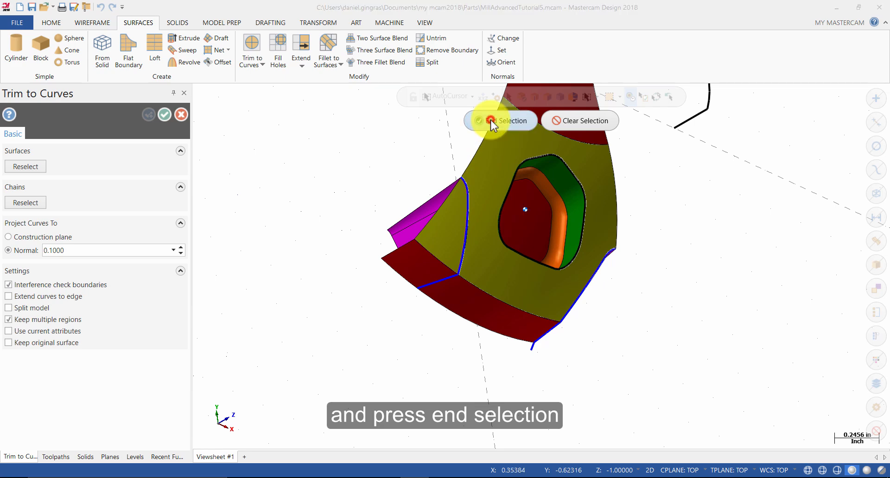
click(464, 182)
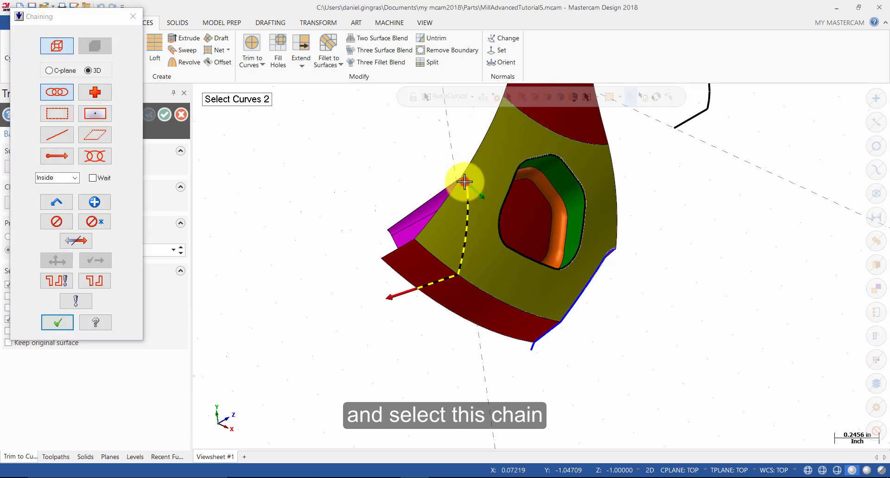
click(64, 325)
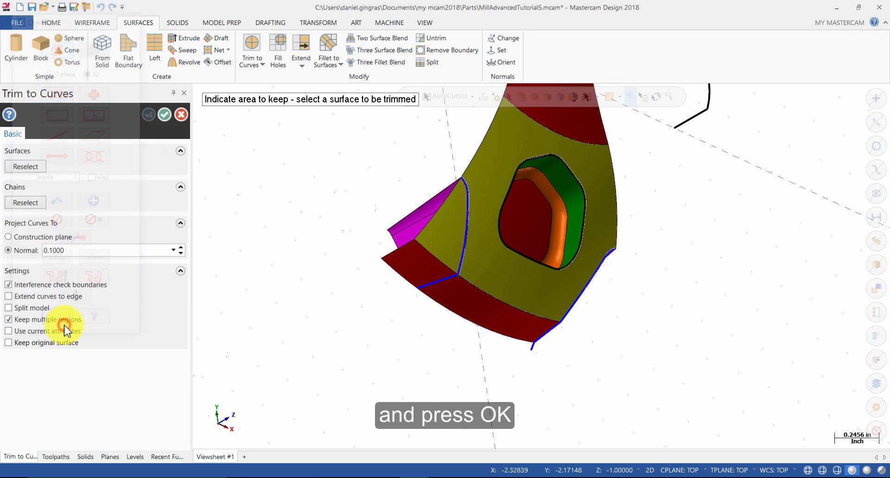
- Trim the red top surface to the mirrored curve, keeping the area on the pocket side, and apply it ready for another trim
click(487, 201)
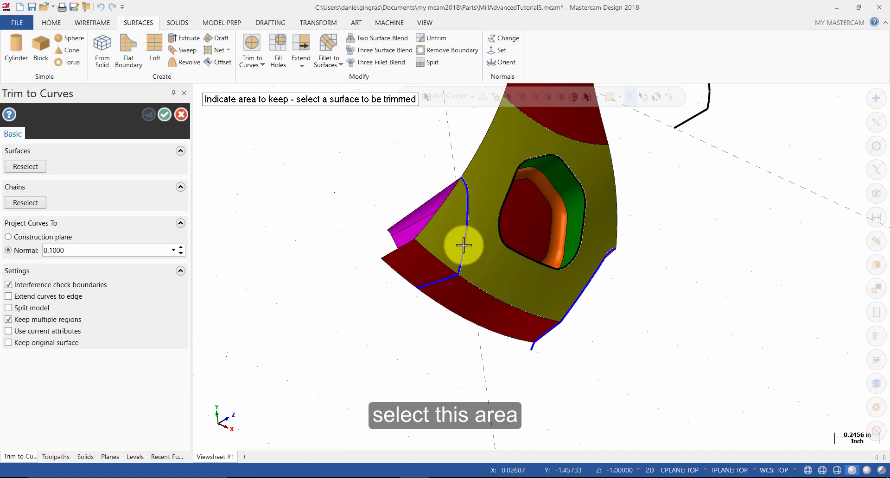
middle_drag(415, 274, 389, 224)
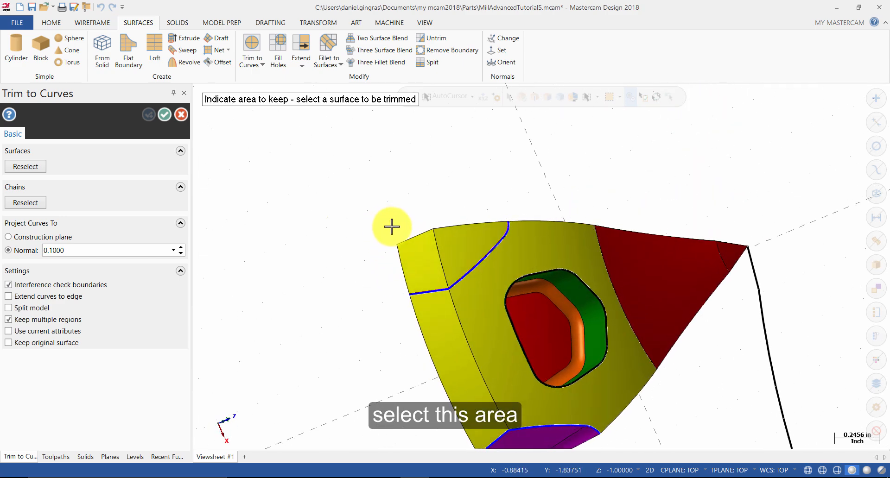
click(495, 278)
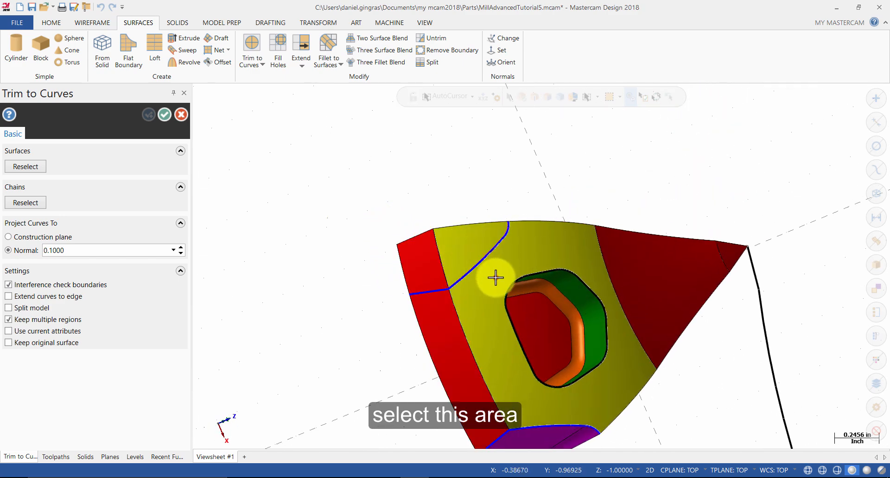
click(489, 280)
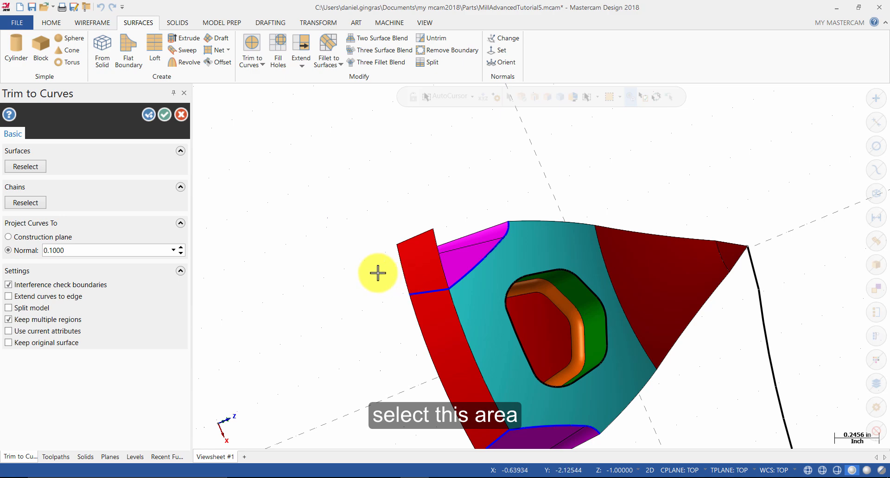
mouse_move(705, 357)
middle_down()
mouse_move(749, 334)
mouse_move(759, 344)
mouse_move(734, 349)
middle_up()
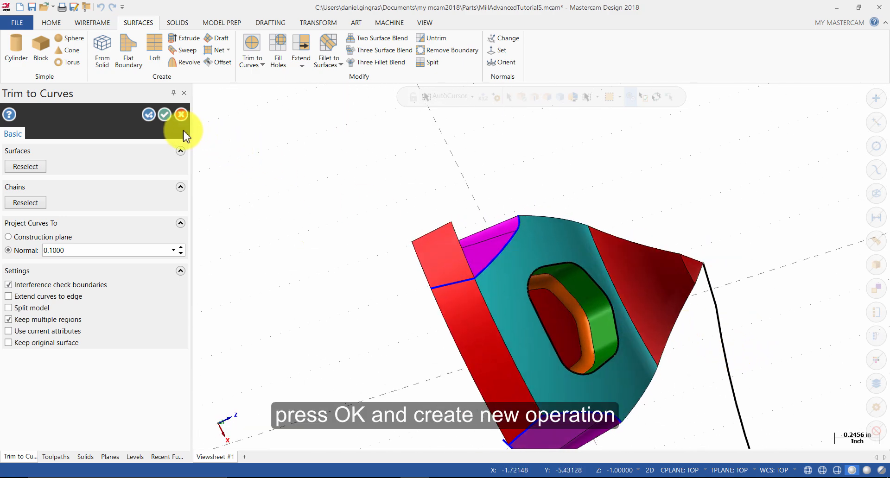
click(144, 113)
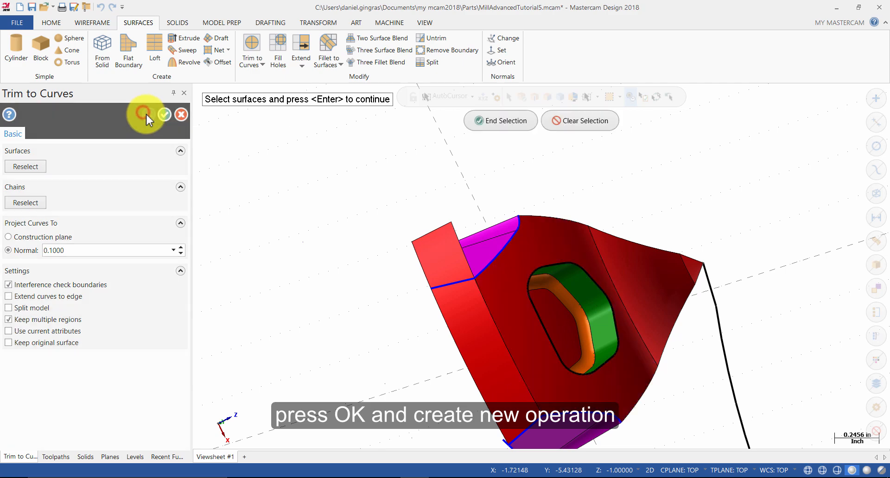
- Trim the red outer wall surface to the mirrored intersection curve, keeping the long portion between the two magenta cuts, and finish Trim to Curves
click(465, 318)
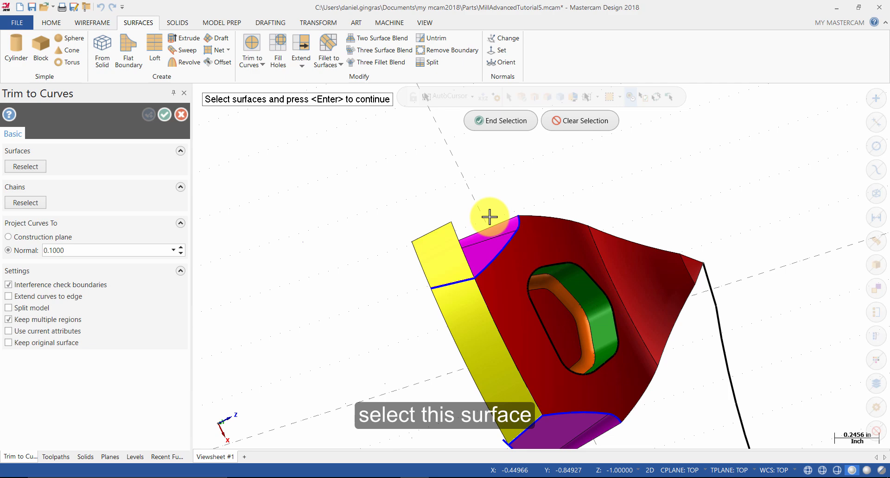
click(505, 120)
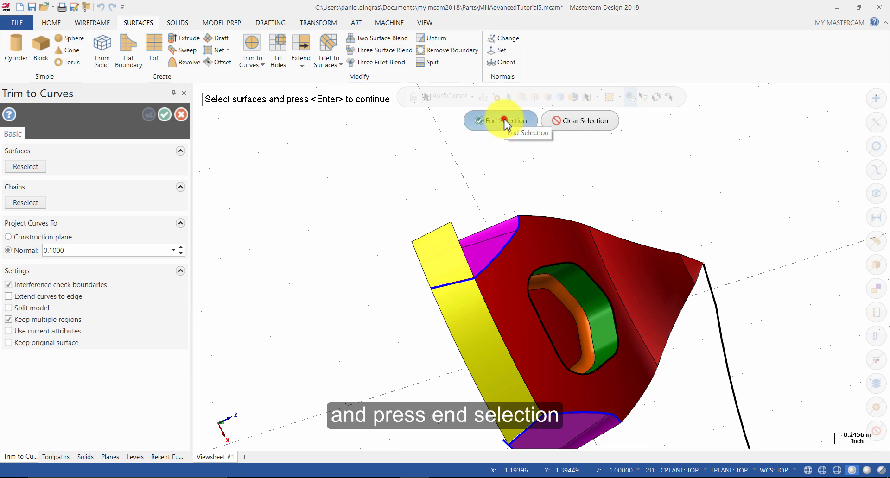
click(520, 218)
click(58, 323)
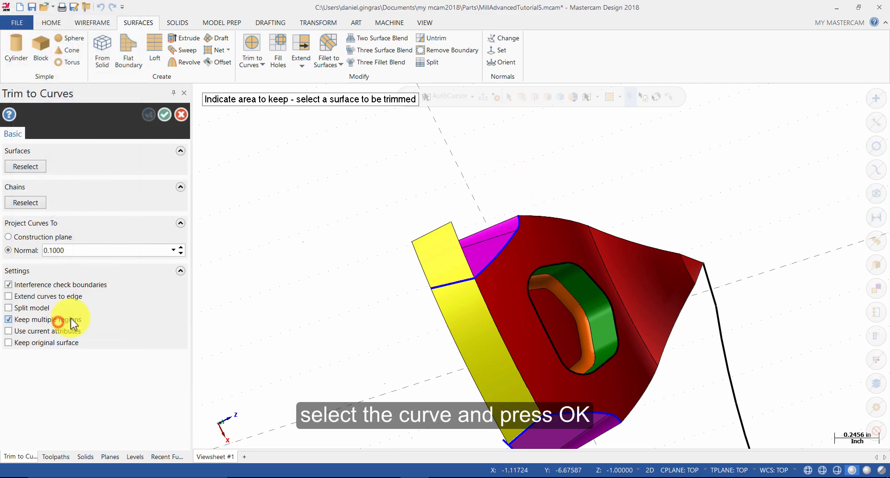
click(471, 318)
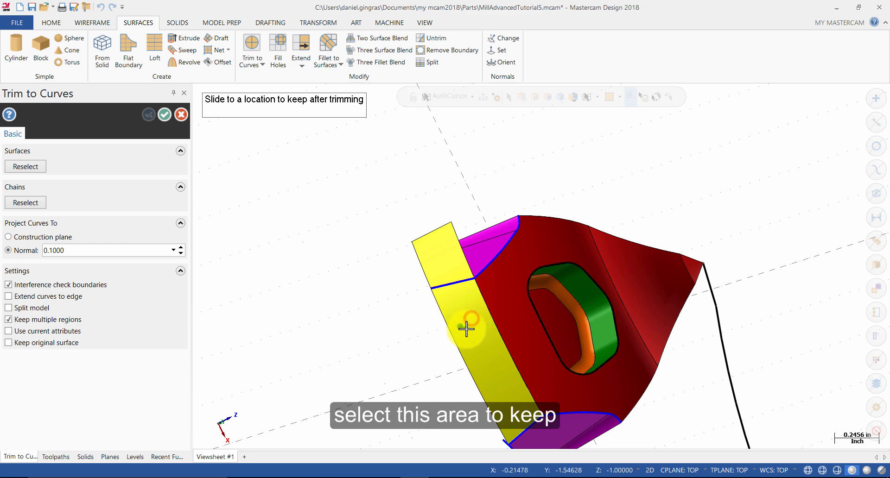
click(465, 331)
middle_drag(423, 302, 421, 322)
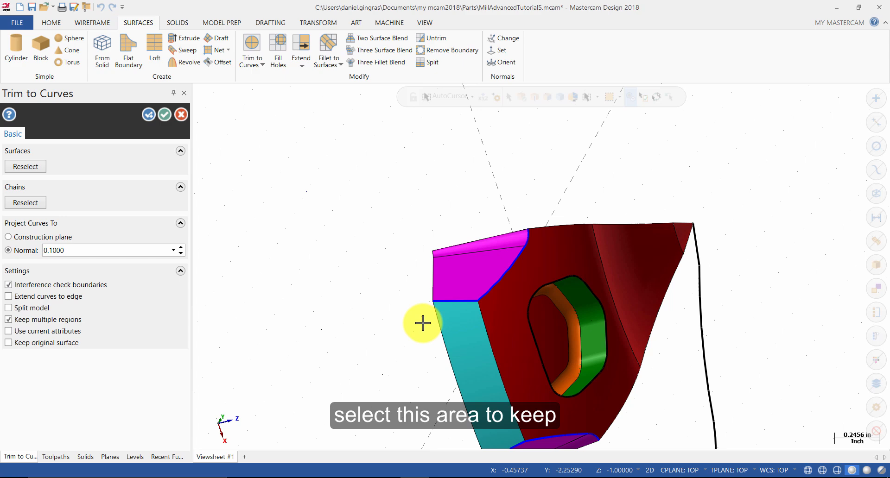
right_click(370, 291)
click(407, 380)
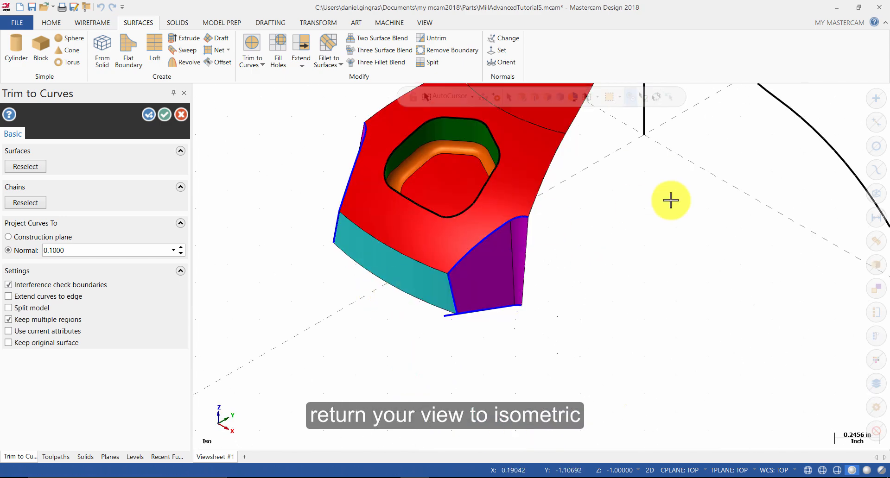
click(165, 114)
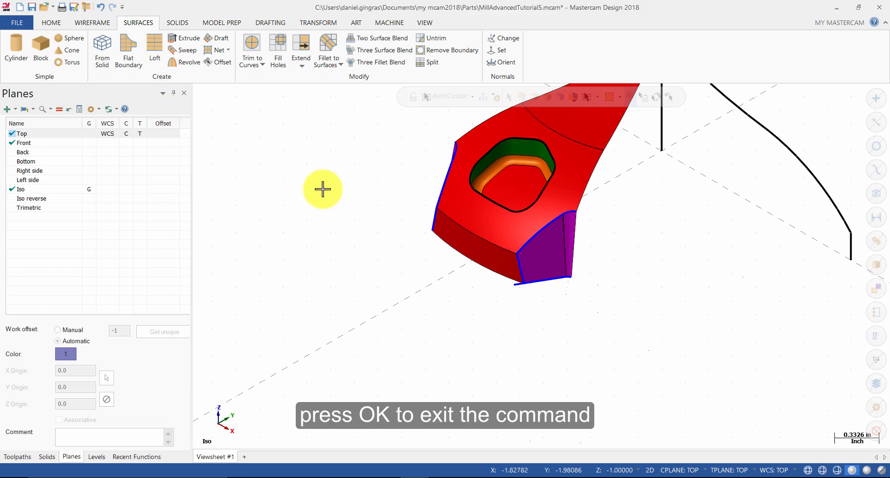
- Set the default surface color to number 138
right_click(331, 204)
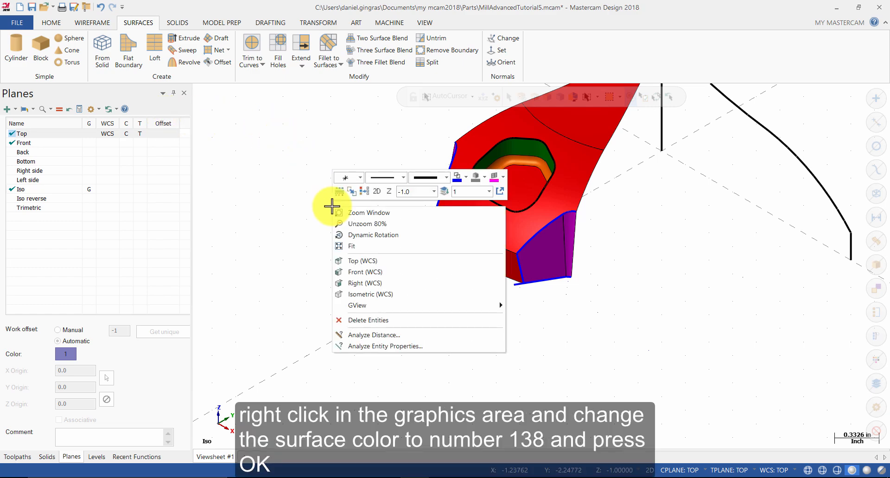
click(502, 178)
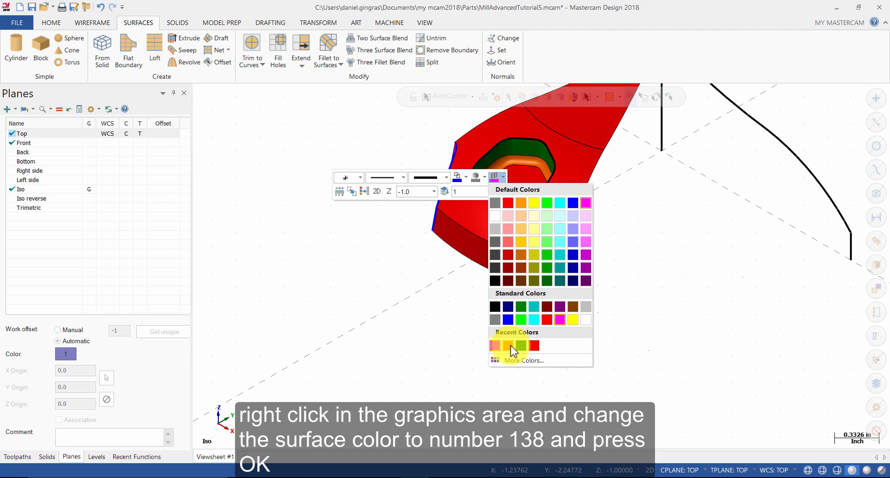
click(515, 360)
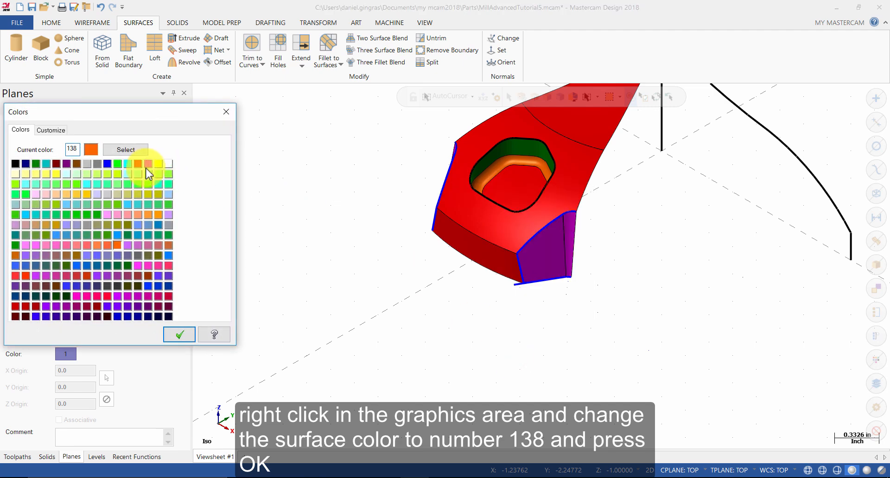
click(177, 340)
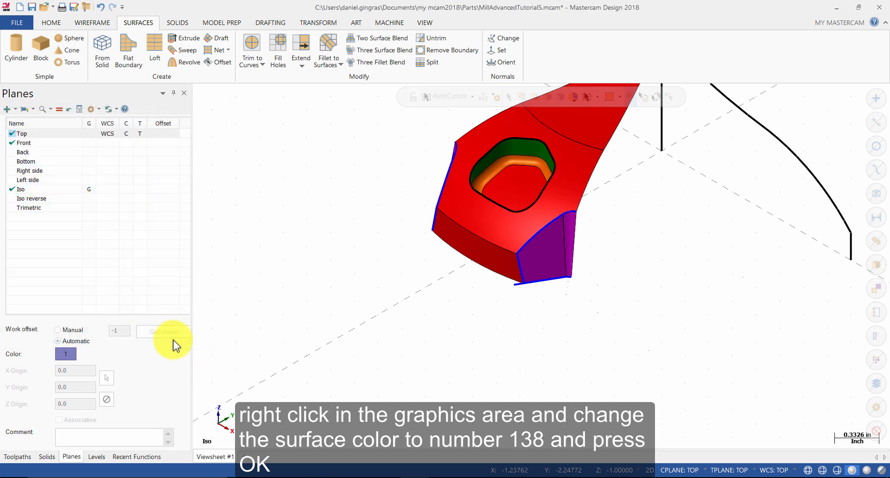
- Start Fillet to Surfaces with both magenta draft surfaces of the near wall cut as first set and the red top surface as second set
click(328, 51)
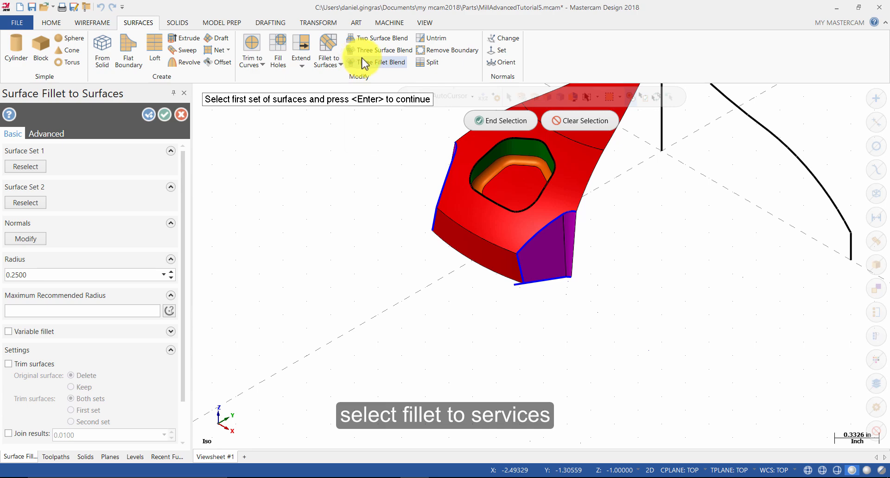
click(574, 226)
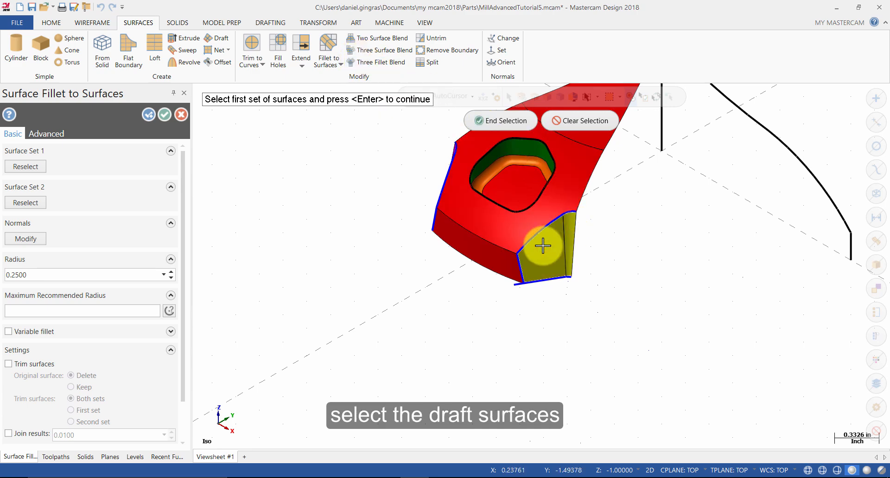
click(543, 246)
click(506, 121)
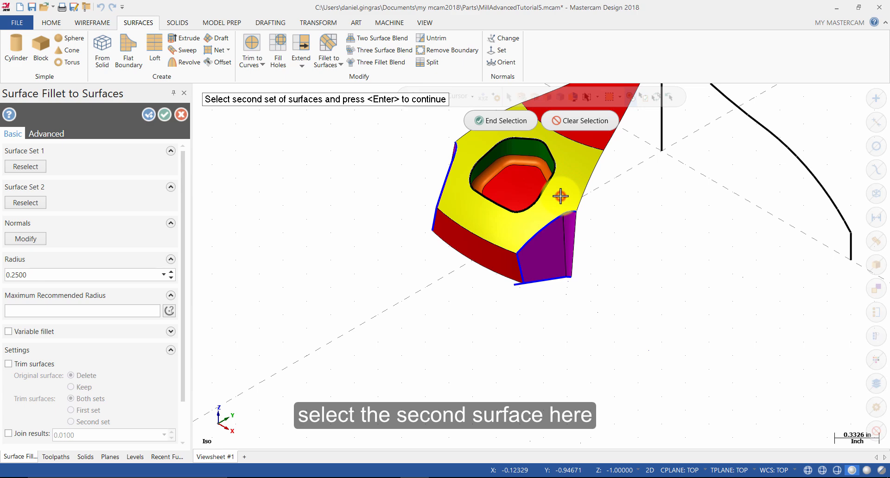
click(507, 124)
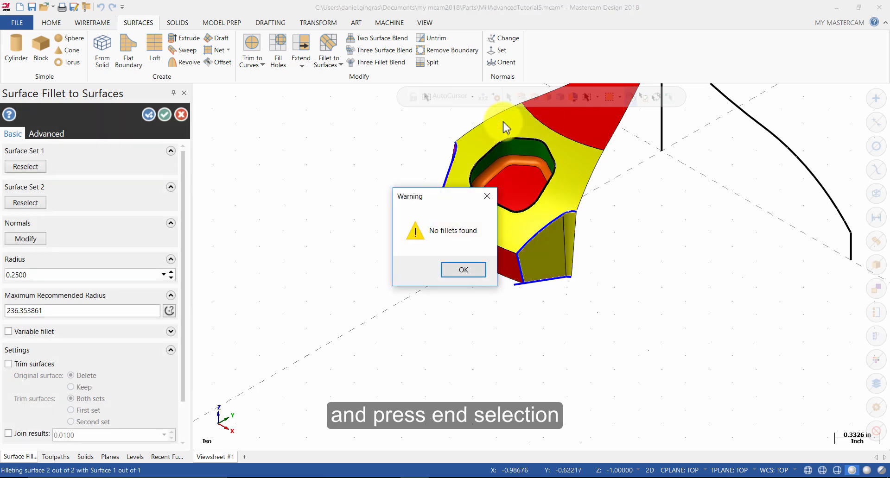
click(464, 271)
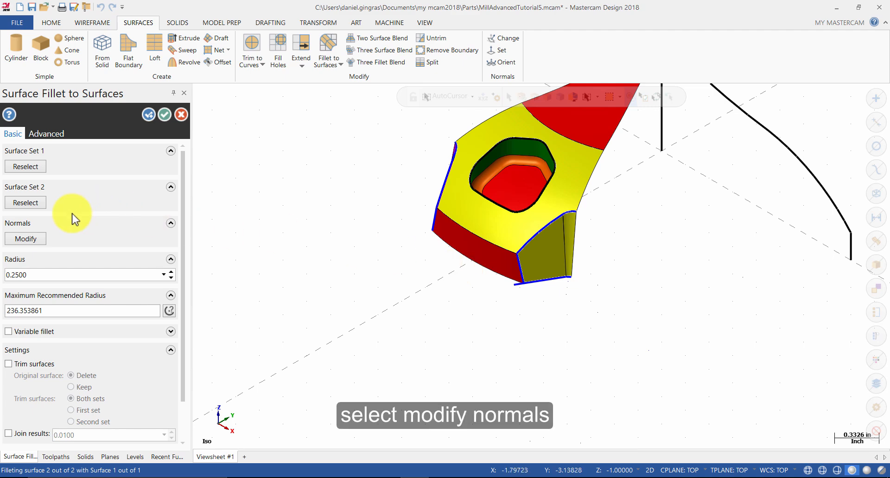
- Flip the normals of the red top surface and the selected draft surfaces so that they point inwards
click(34, 242)
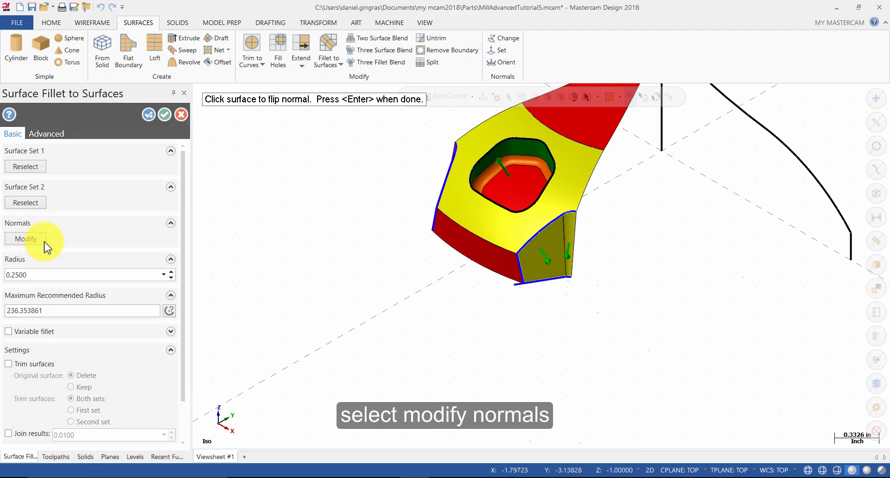
click(560, 182)
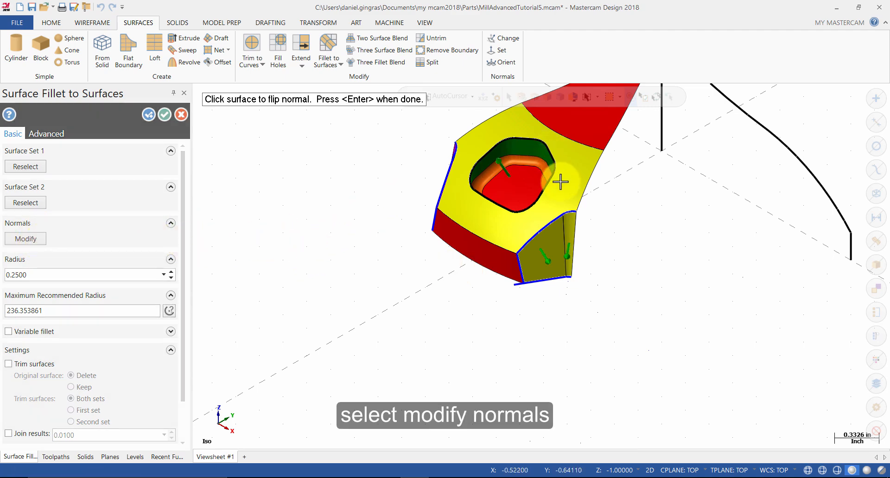
click(569, 221)
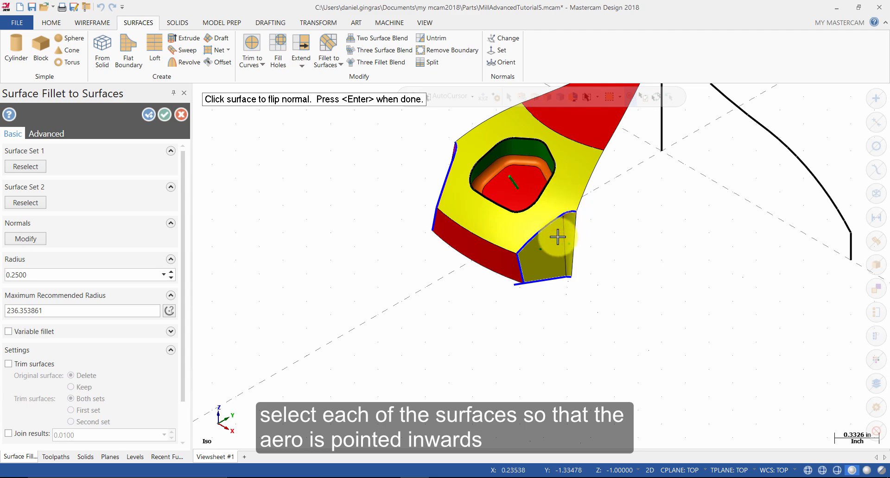
key(Return)
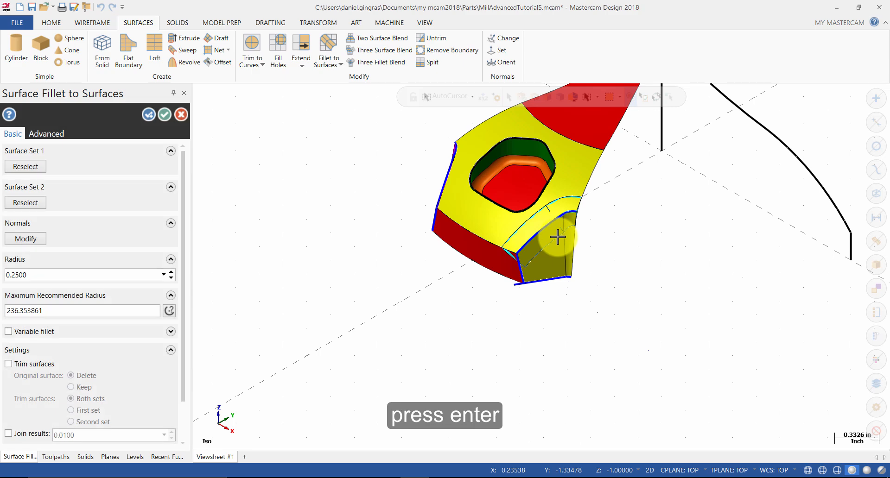
- Enable trimming of the surfaces for the fillet and set its radius to 0.0625
scroll(153, 238, down, 2)
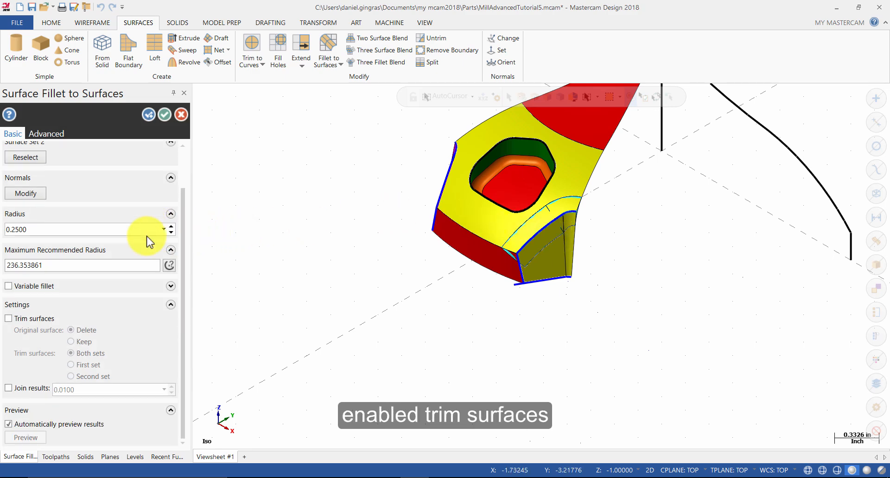
click(41, 319)
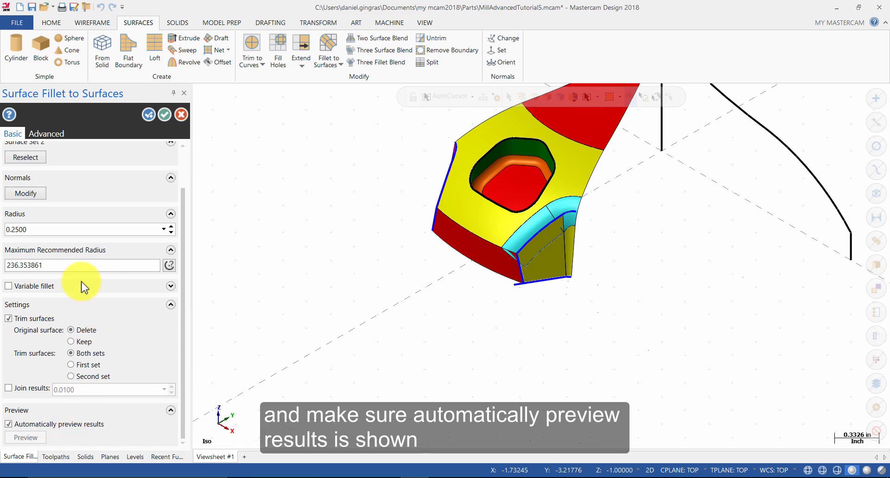
double_click(73, 228)
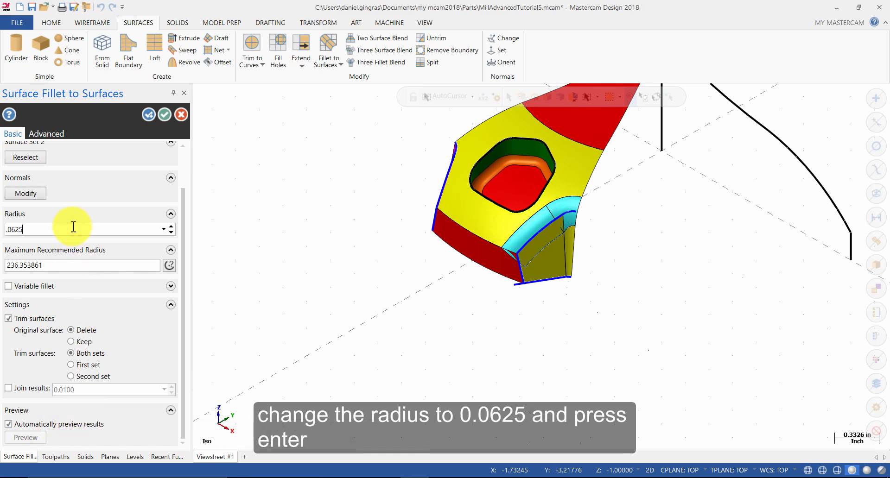
key(Return)
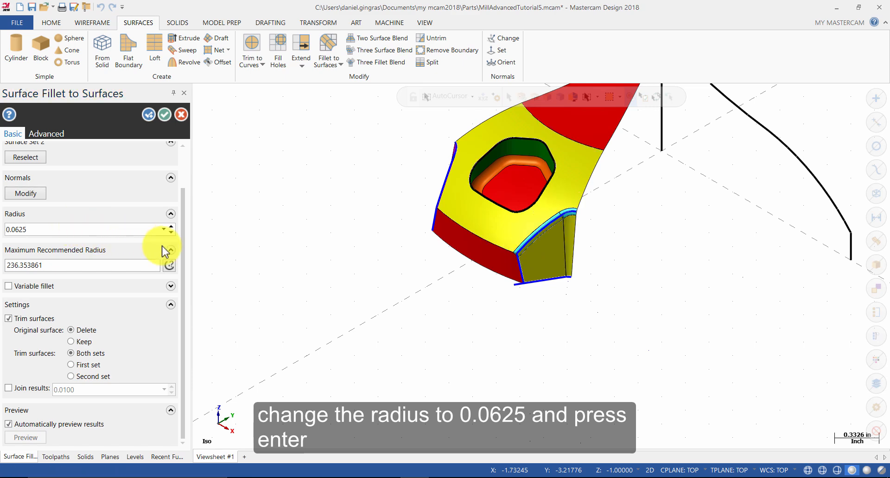
- Enable Extend surfaces, disable Find multiples, and apply the fillet ready for another one
click(48, 133)
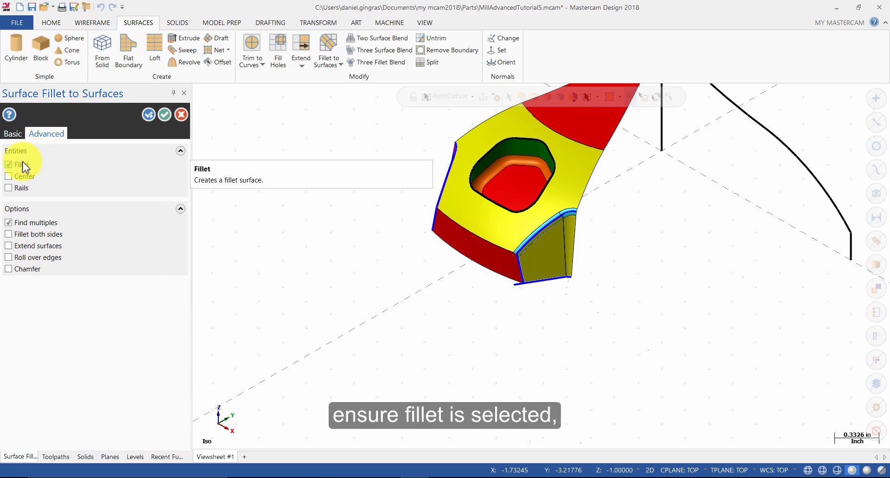
click(38, 247)
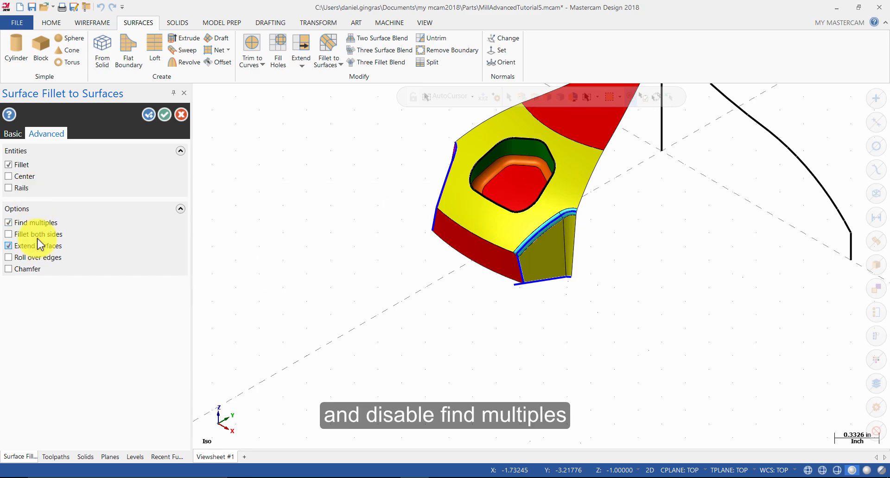
click(34, 225)
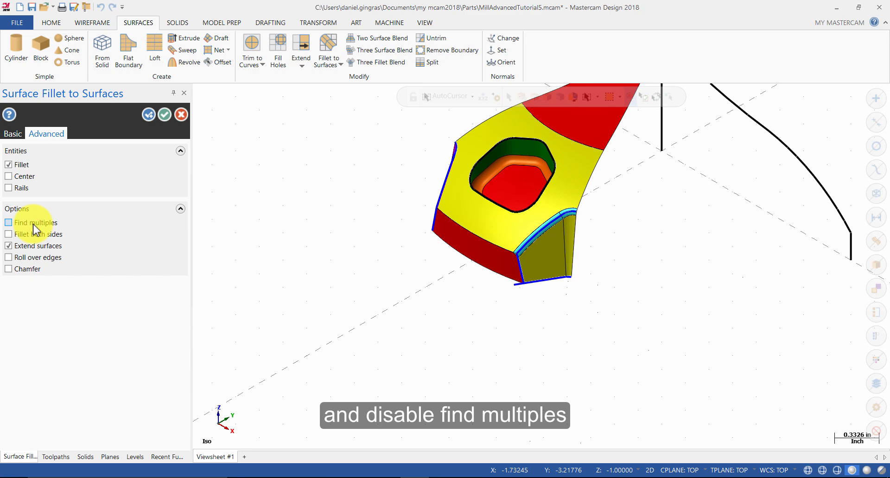
click(149, 114)
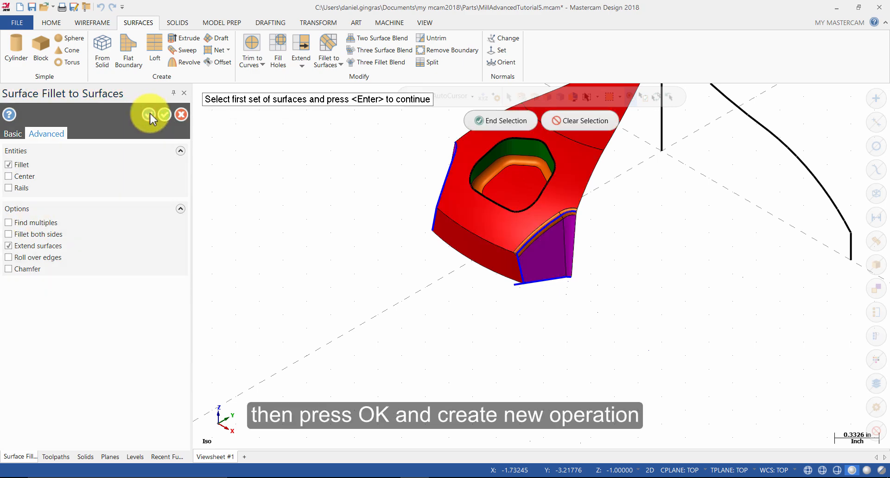
- Select the opposite cut's magenta draft surfaces as the first fillet set and the red top surface as the second set
middle_drag(312, 212, 479, 240)
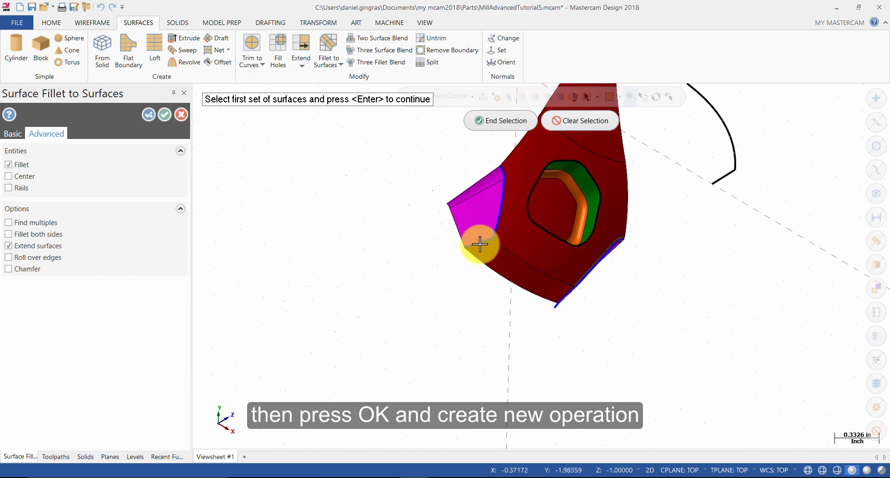
click(479, 200)
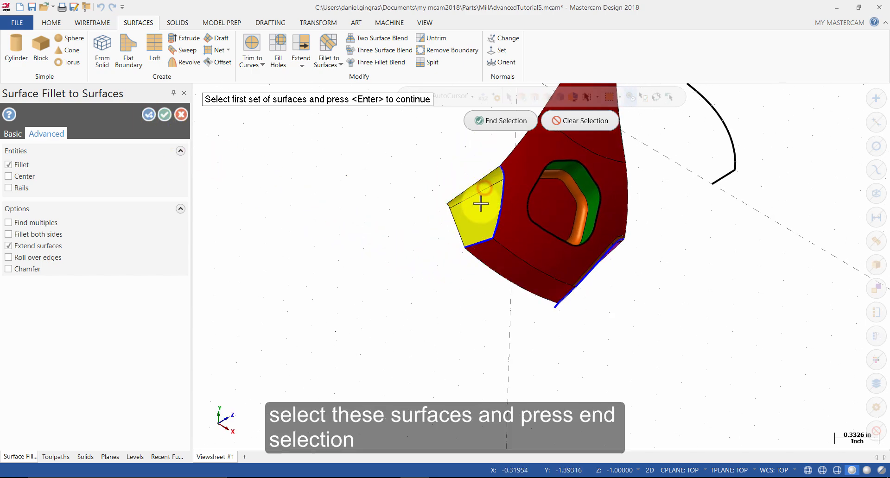
click(490, 122)
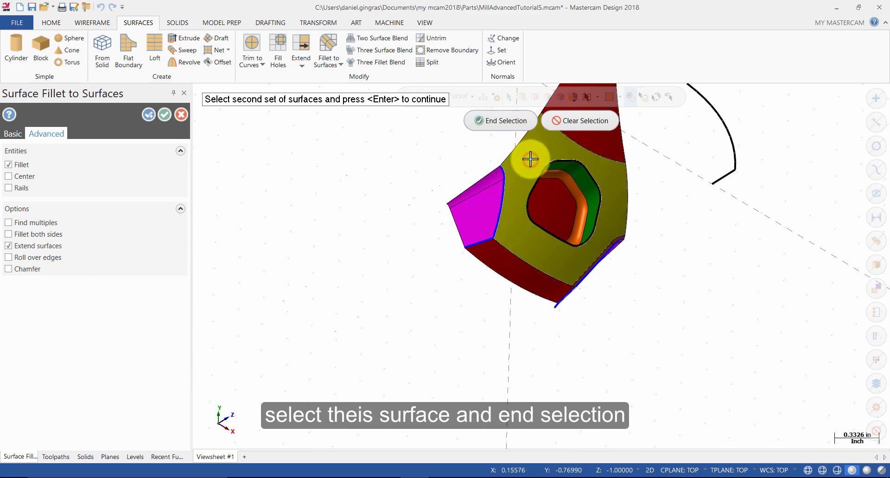
click(530, 159)
click(491, 125)
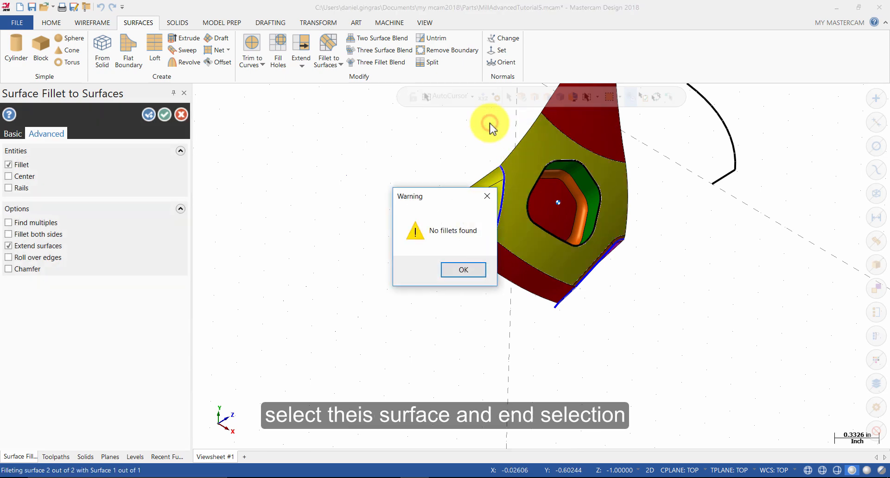
click(470, 272)
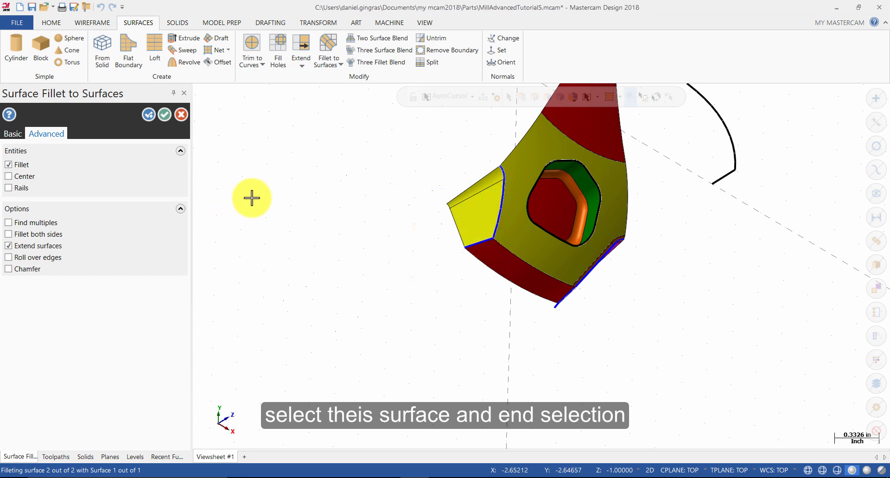
- Flip the selected surfaces' normals inwards and apply the 0.0625 fillet along the opposite cut, ready for another one
click(14, 135)
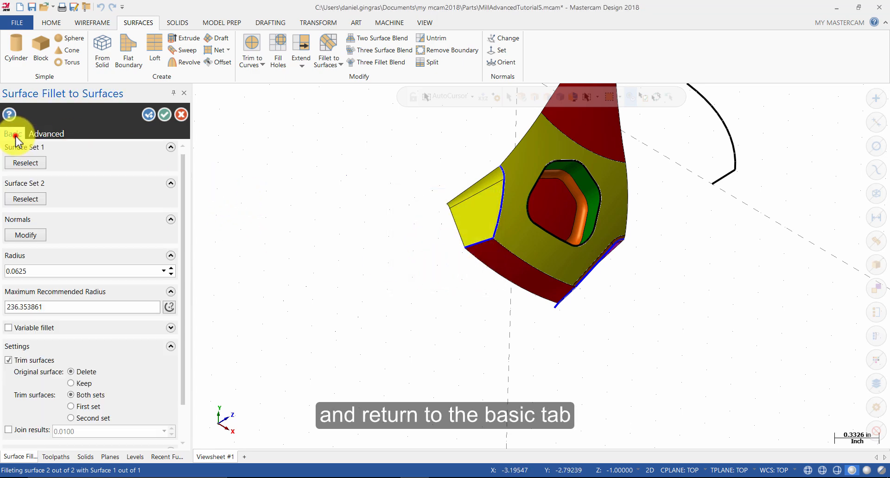
click(17, 237)
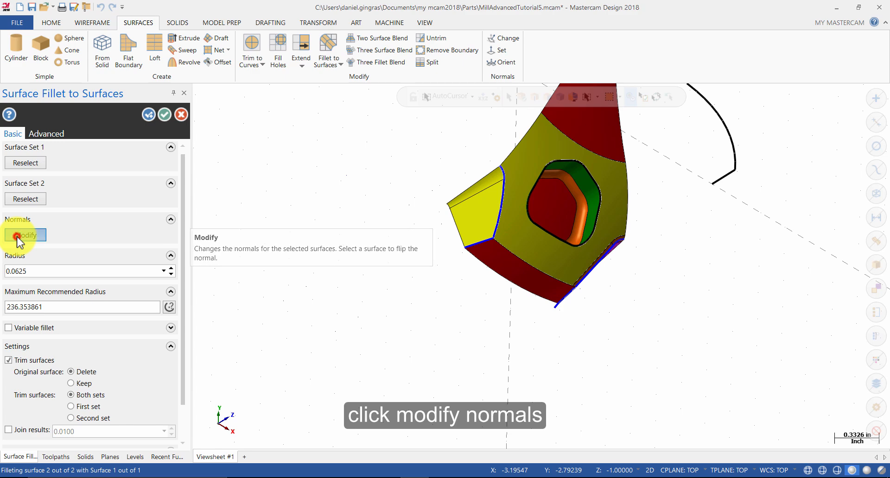
click(486, 185)
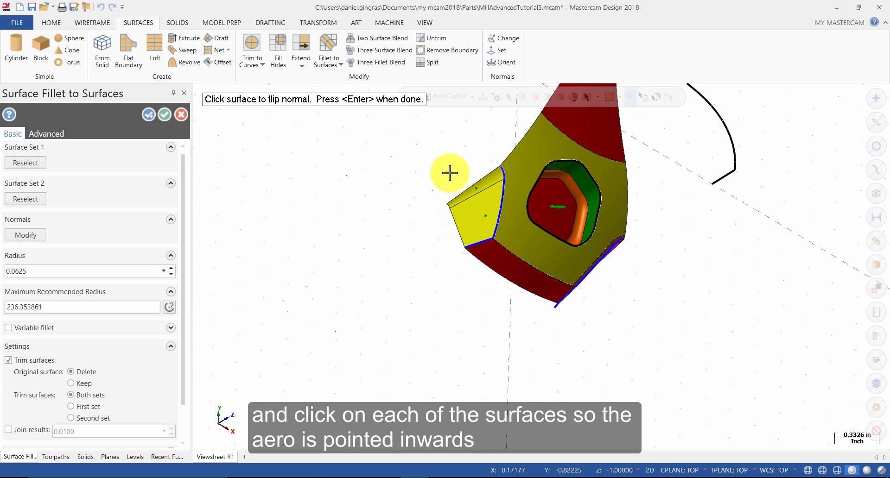
key(Return)
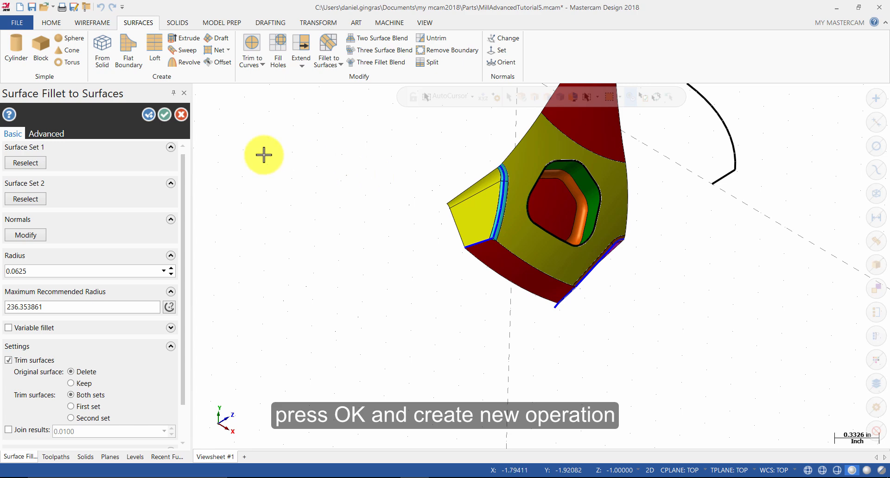
click(149, 116)
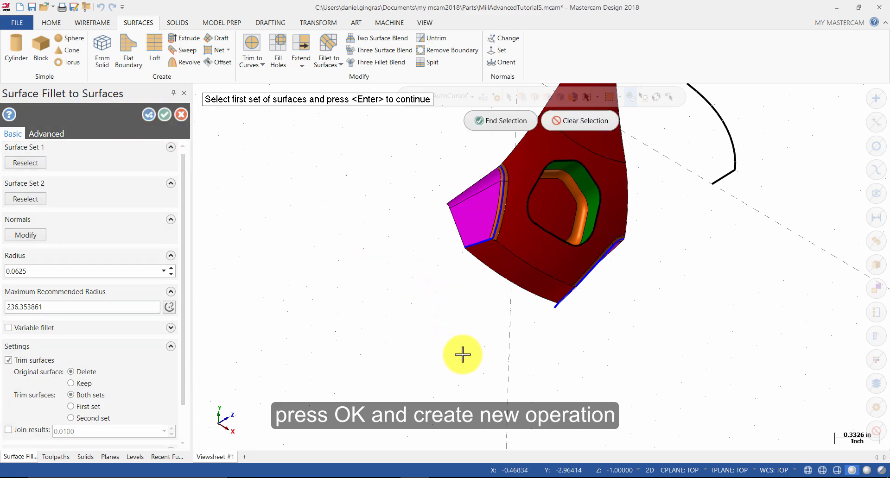
- Select the flat magenta draft surface of the first filleted cut as first set and the red outer wall as second set
middle_drag(463, 356, 439, 294)
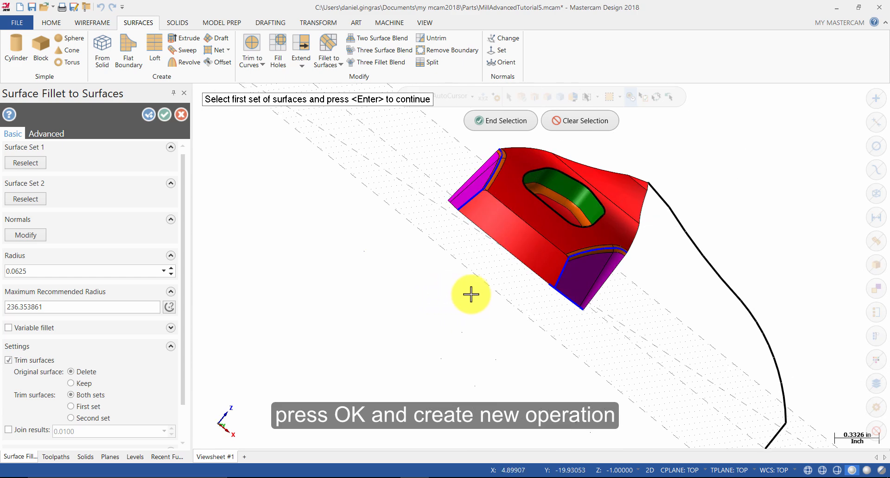
click(571, 284)
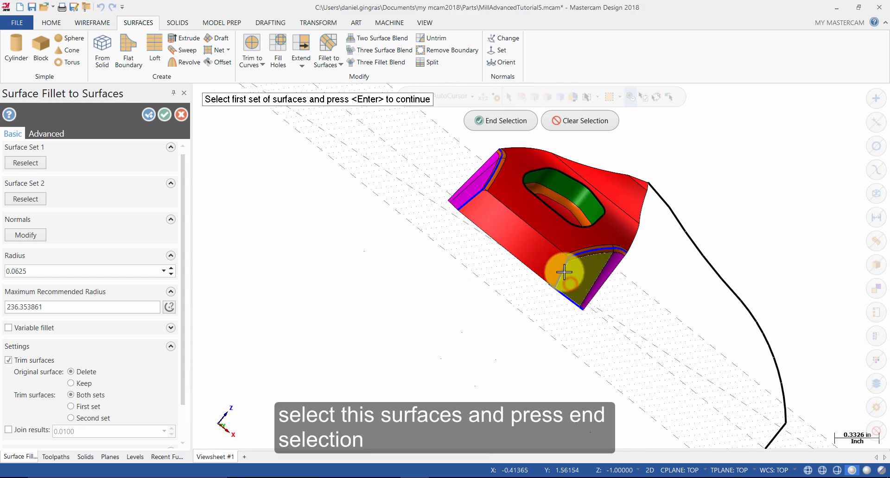
click(494, 124)
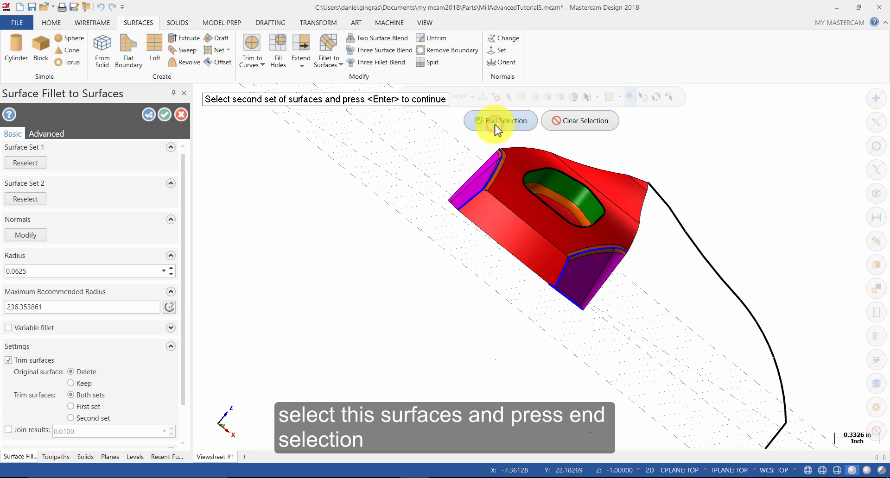
click(541, 255)
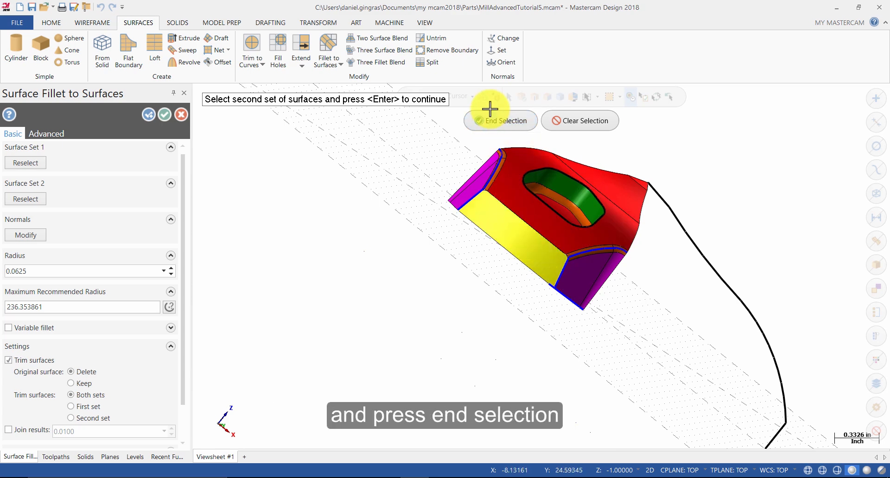
click(489, 125)
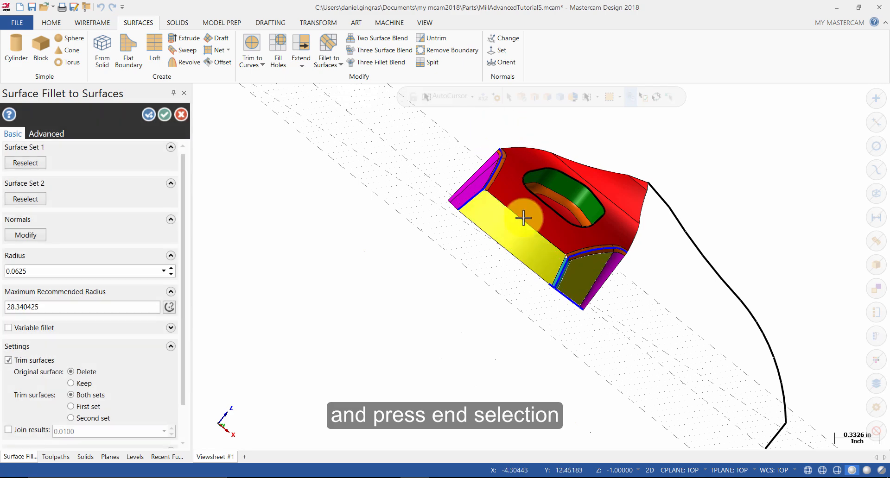
- Check that both selected surfaces' normals point inwards and apply the 0.0625 fillet between cut and outer wall, ready for another one
scroll(531, 244, up, 5)
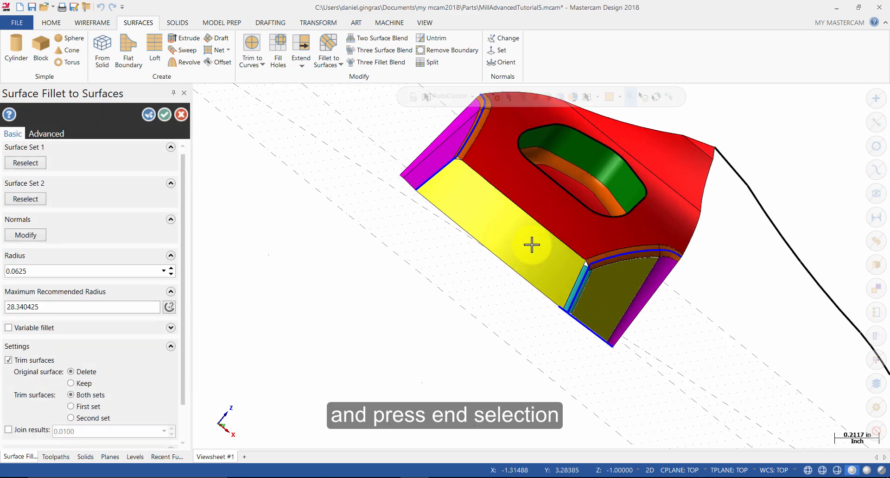
middle_drag(524, 244, 448, 233)
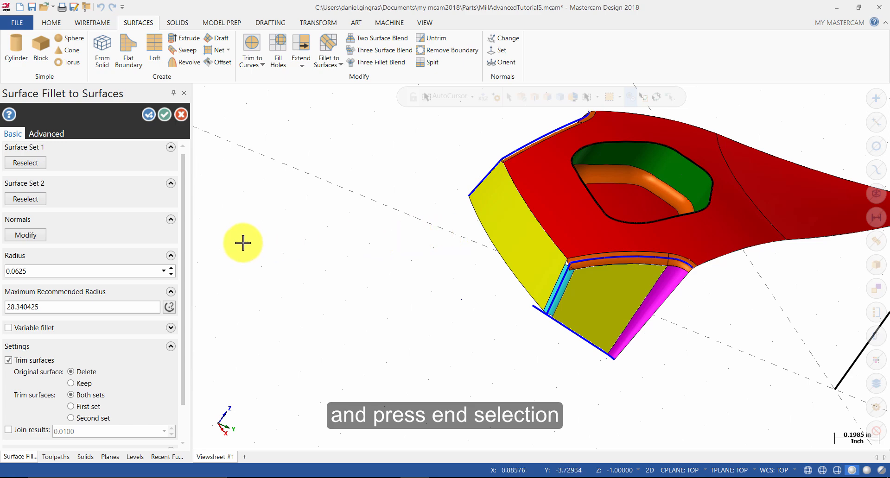
click(19, 234)
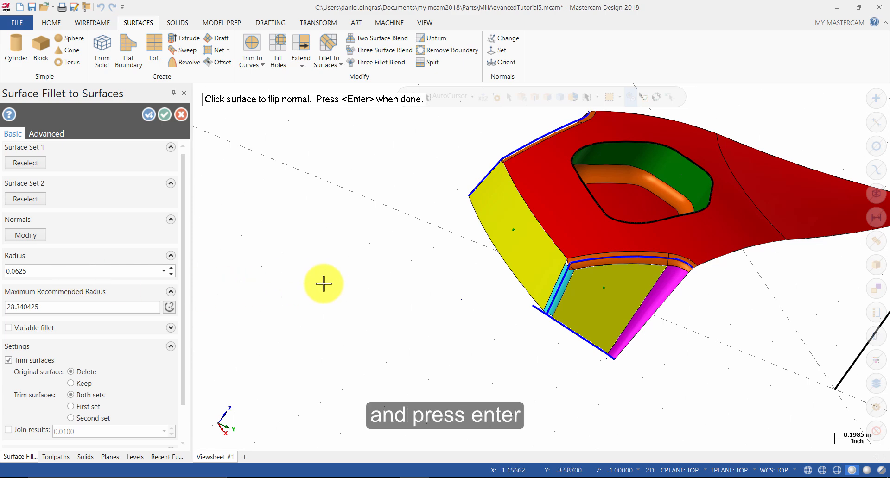
key(Return)
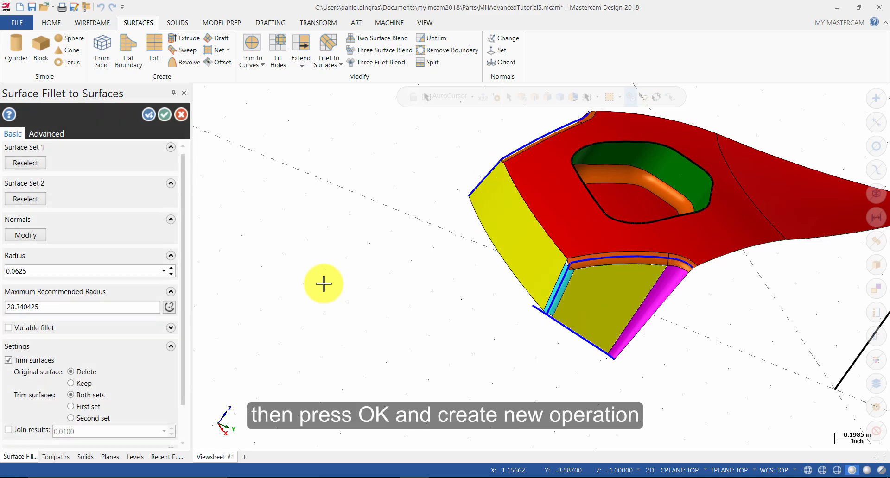
click(149, 114)
- Select the opposite cut's flat magenta draft surface as the first fillet set and the red outer wall as the second set
middle_drag(302, 201, 406, 265)
click(505, 170)
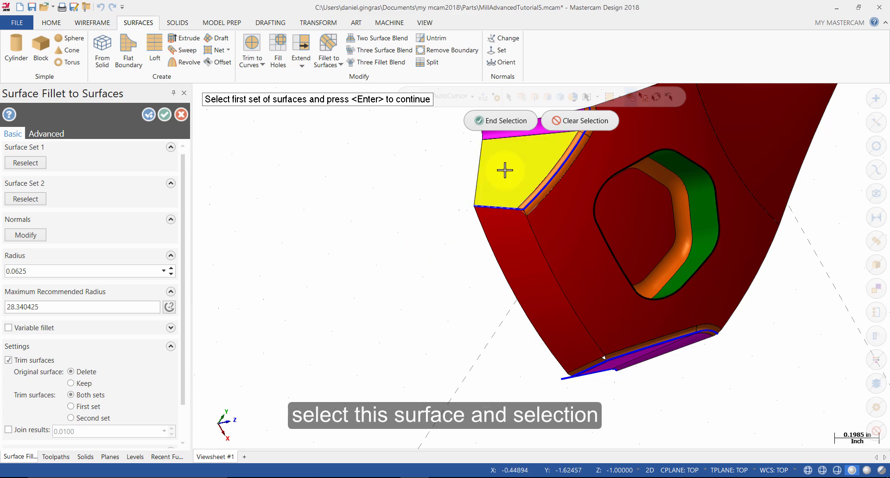
click(493, 124)
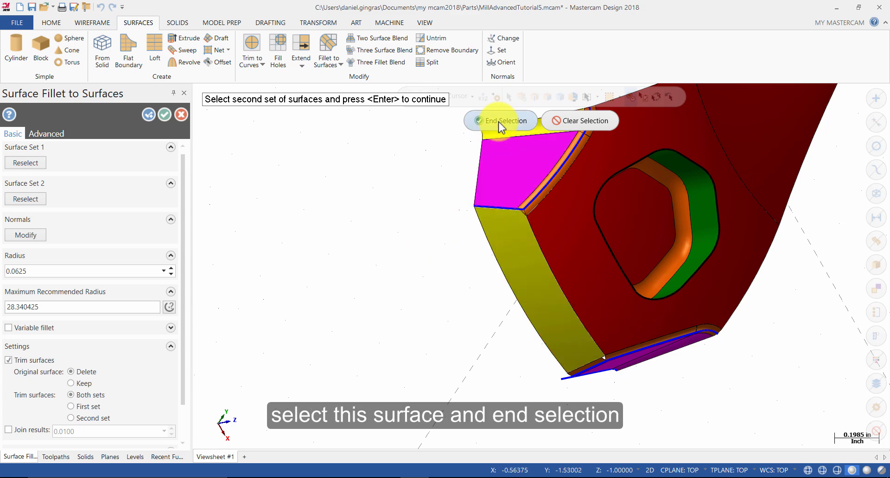
click(499, 124)
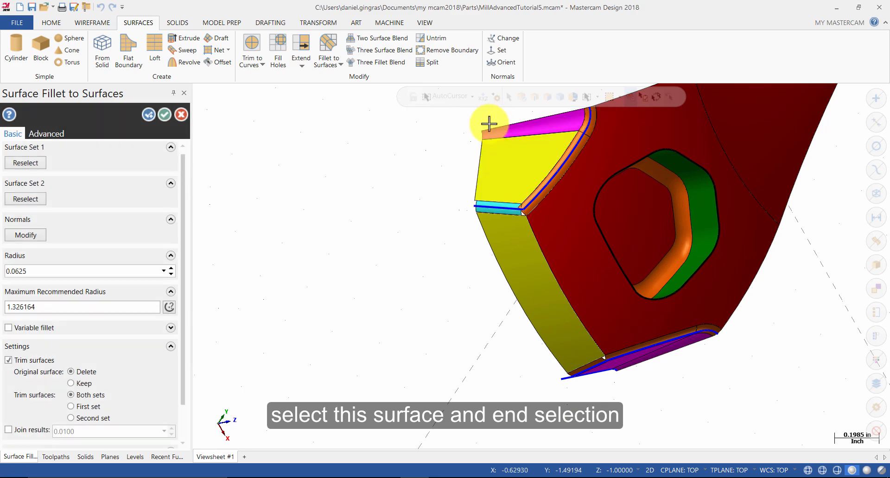
- Check that the opposite cut's and outer wall's normals point inwards and apply the 0.0625 fillet, ready for another one
click(20, 237)
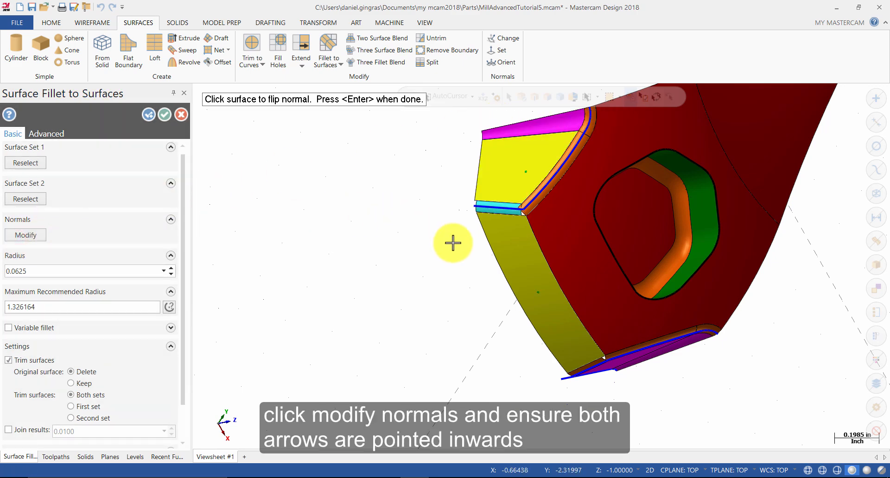
middle_drag(453, 280, 514, 318)
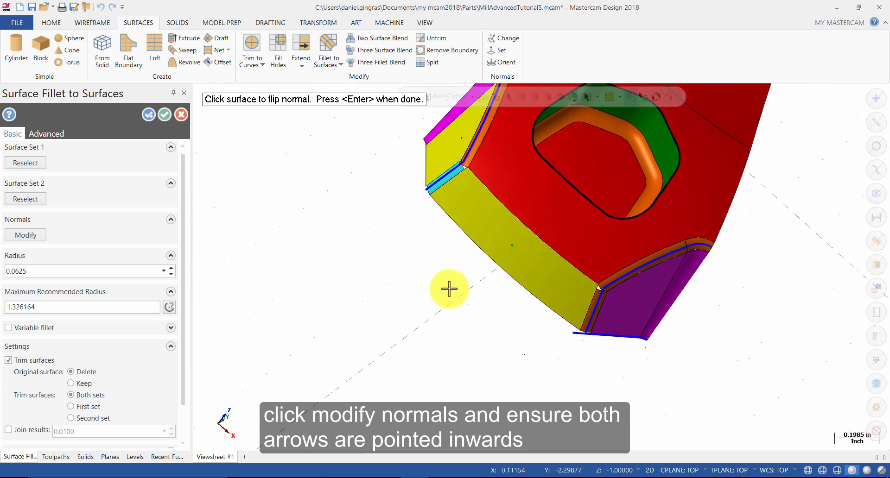
key(Return)
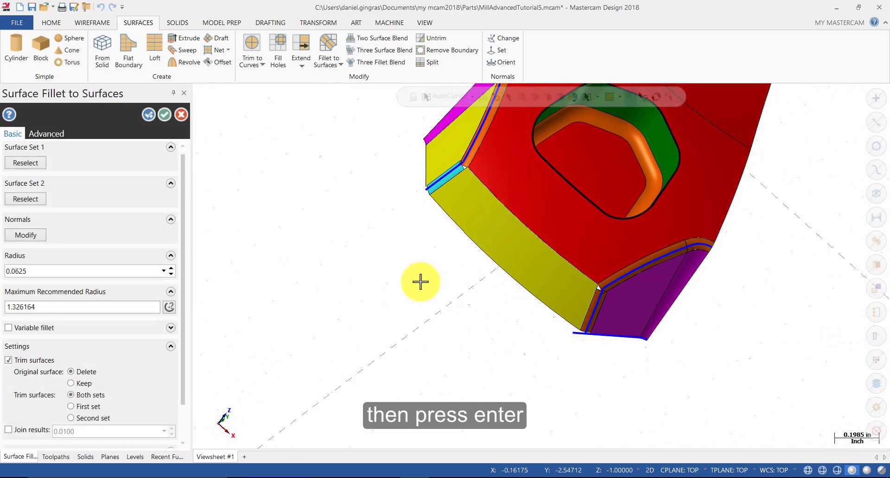
click(149, 115)
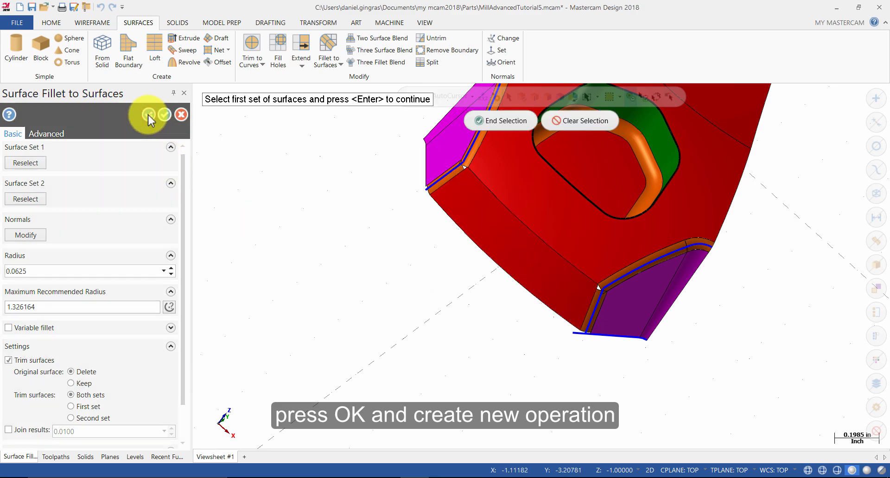
- Select the red outer wall as the first fillet set and the red top surface around the pocket as the second set
click(491, 241)
click(494, 120)
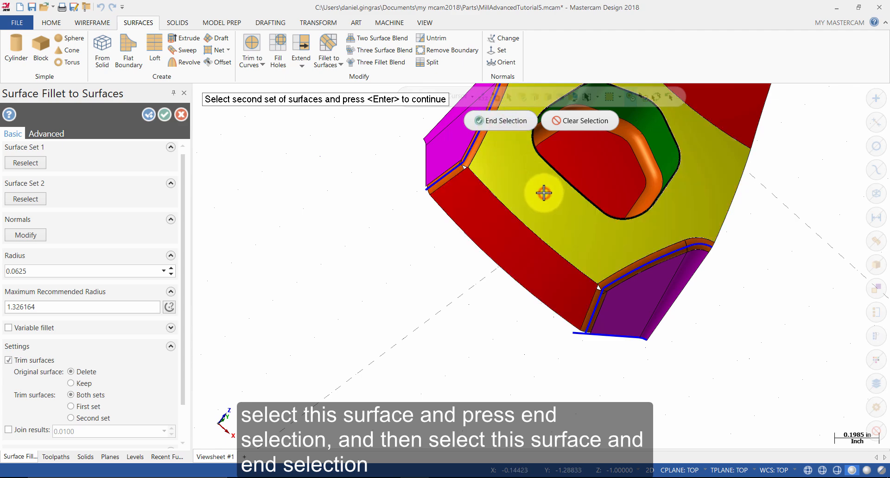
click(514, 121)
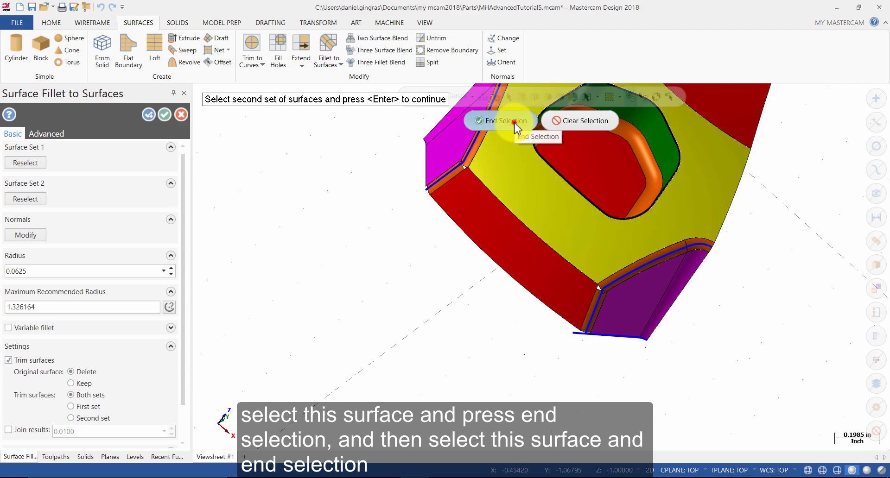
- Check the normals of the outer wall and top surface, apply the 0.0625 fillet between them and finish the fillet command
click(26, 235)
middle_drag(409, 247, 396, 262)
key(Return)
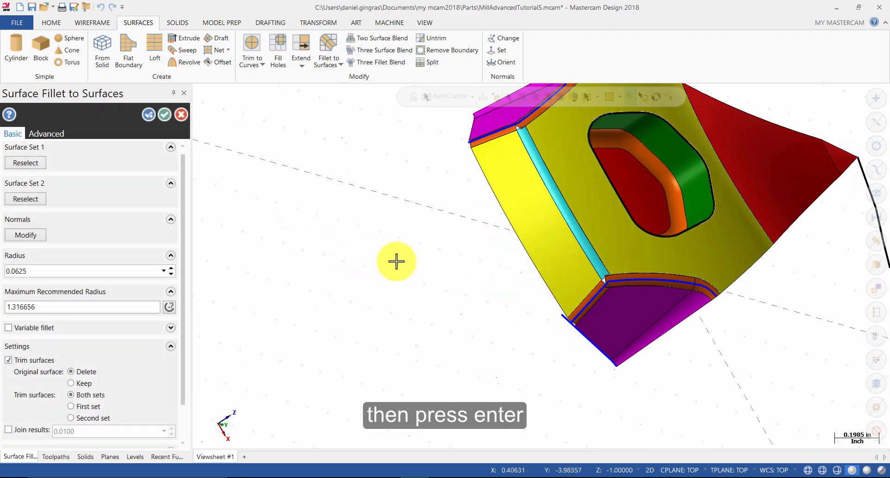
click(165, 115)
- Blend the three fillets meeting at the first cut's corner with a 3 Sides Three Fillet Blend and Trim surfaces enabled, ready for another
middle_drag(447, 244, 431, 268)
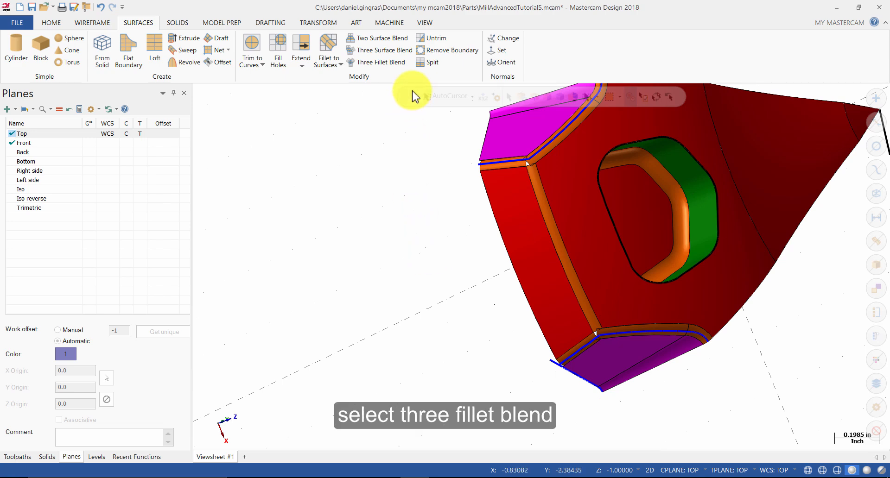
click(382, 62)
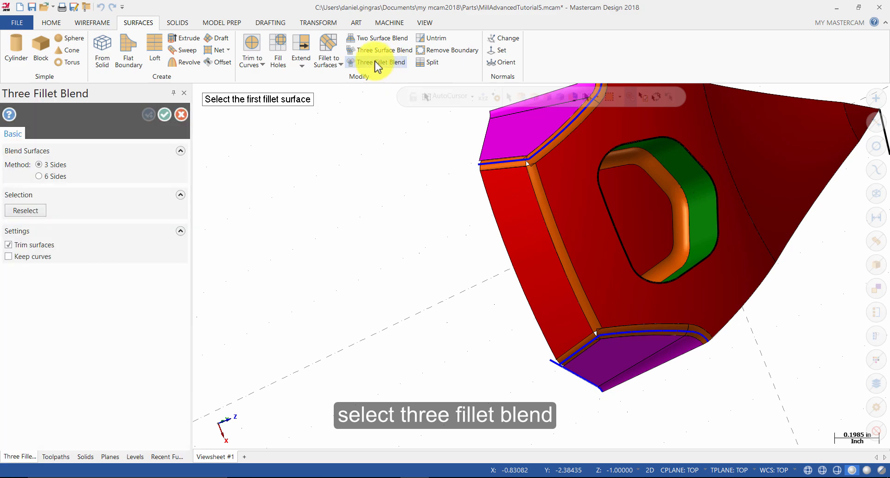
scroll(630, 306, up, 5)
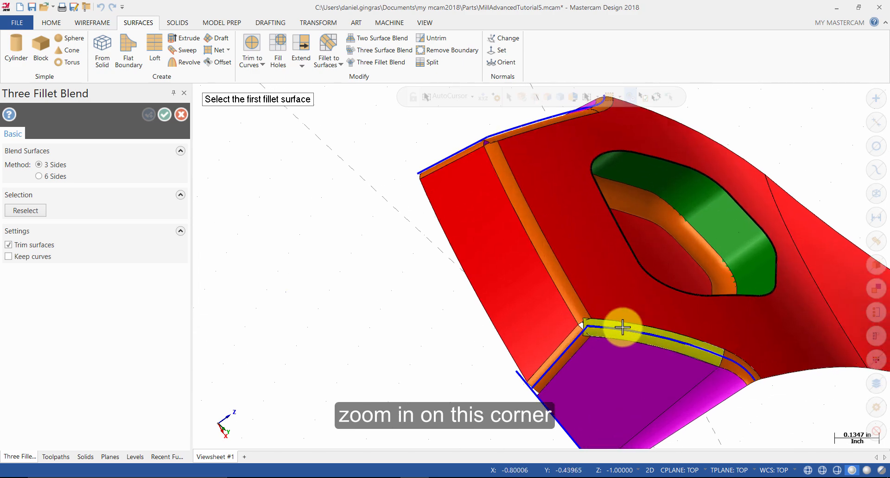
click(619, 338)
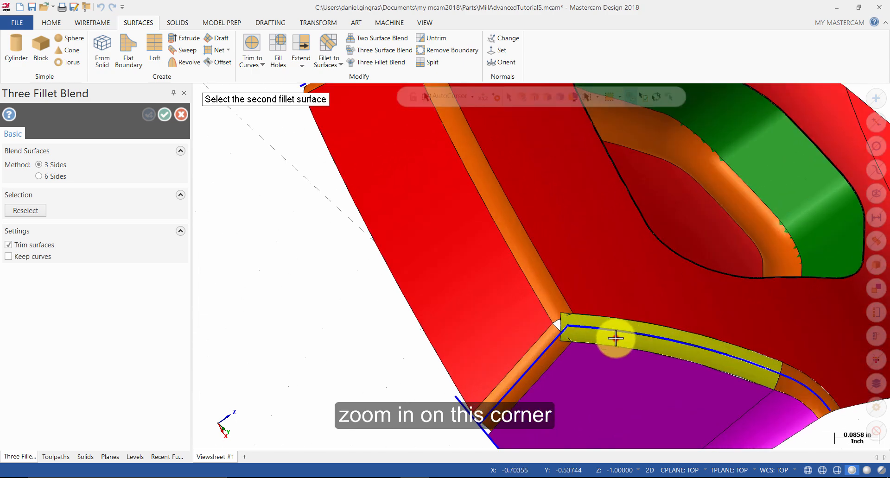
click(550, 338)
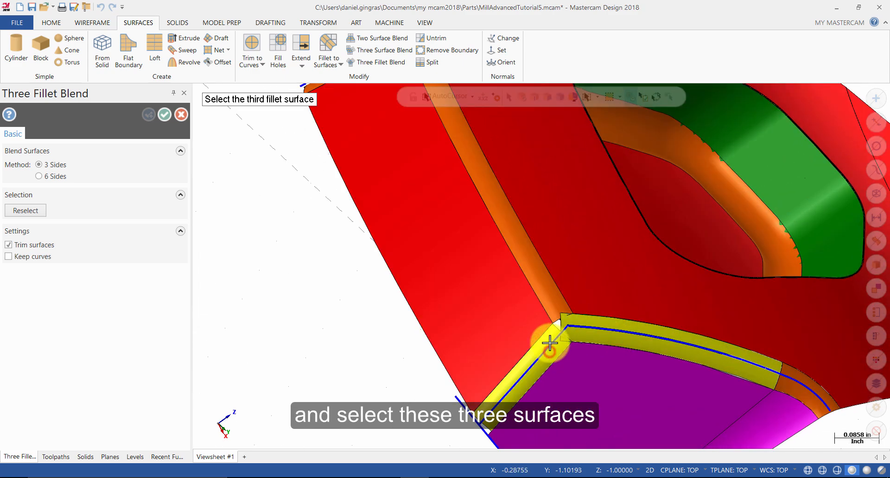
click(554, 307)
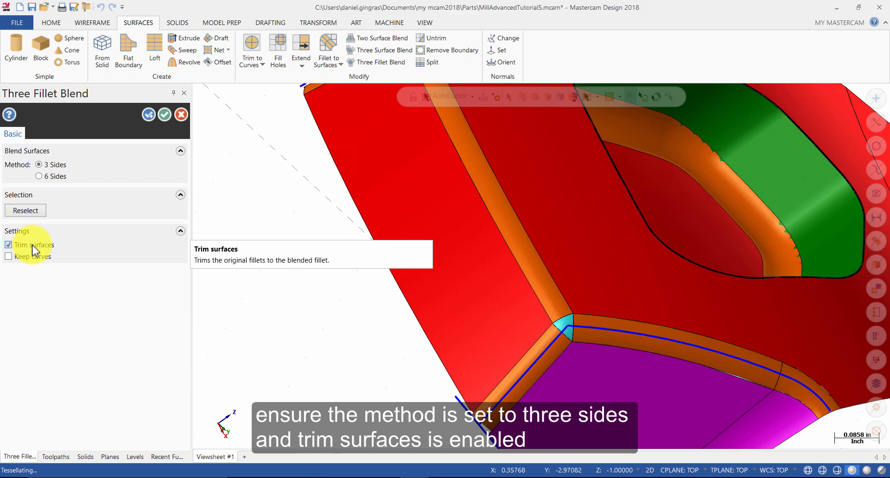
click(148, 116)
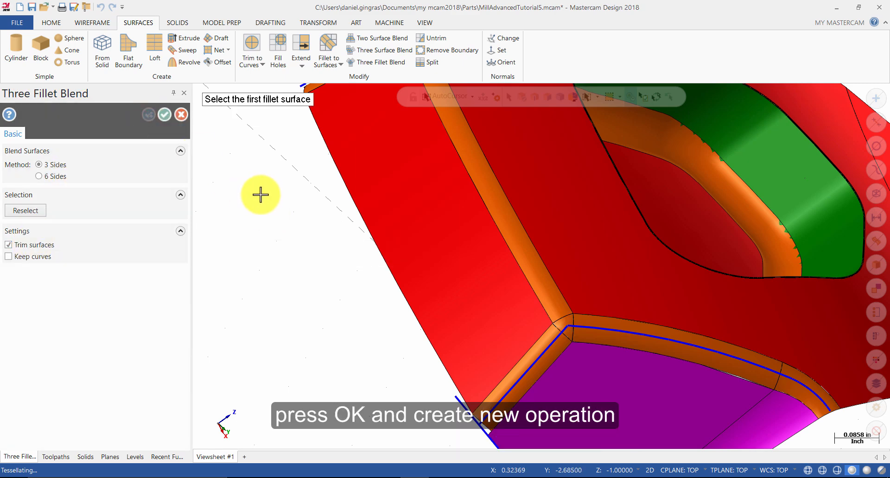
- Blend the three fillets meeting at the opposite cut's corner with the same three-sided blend and finish the command
middle_drag(312, 182, 359, 243)
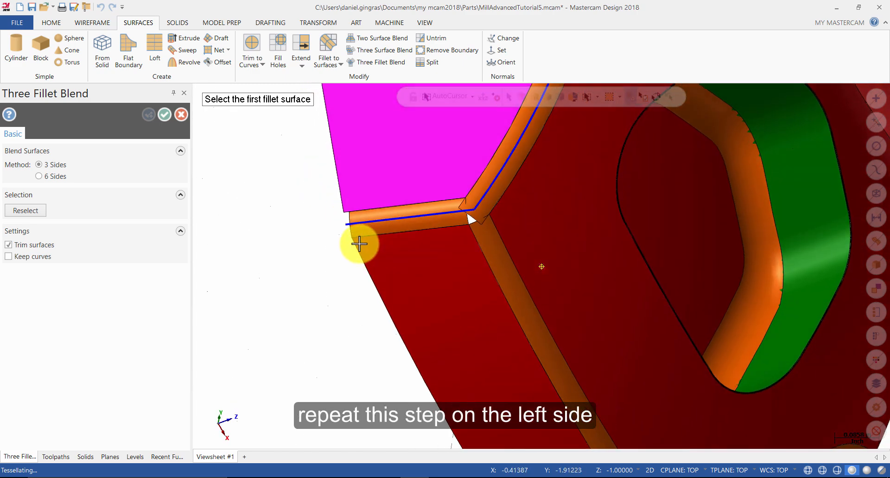
click(482, 174)
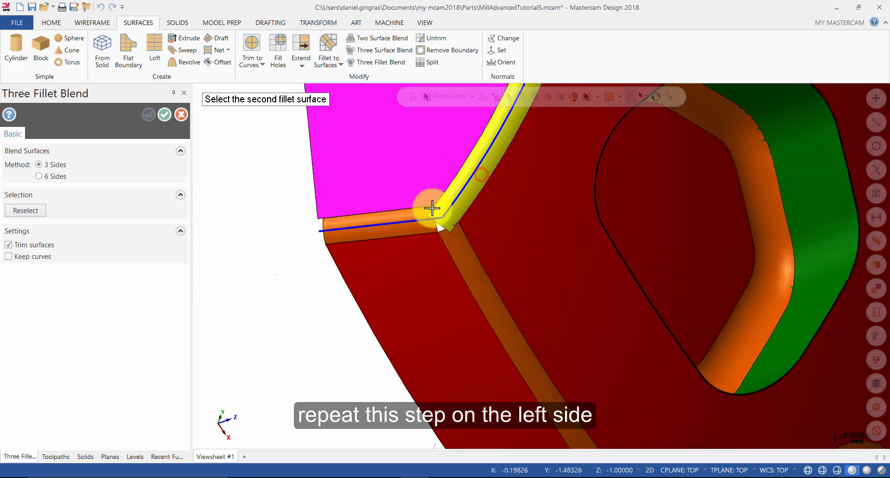
click(422, 227)
click(455, 245)
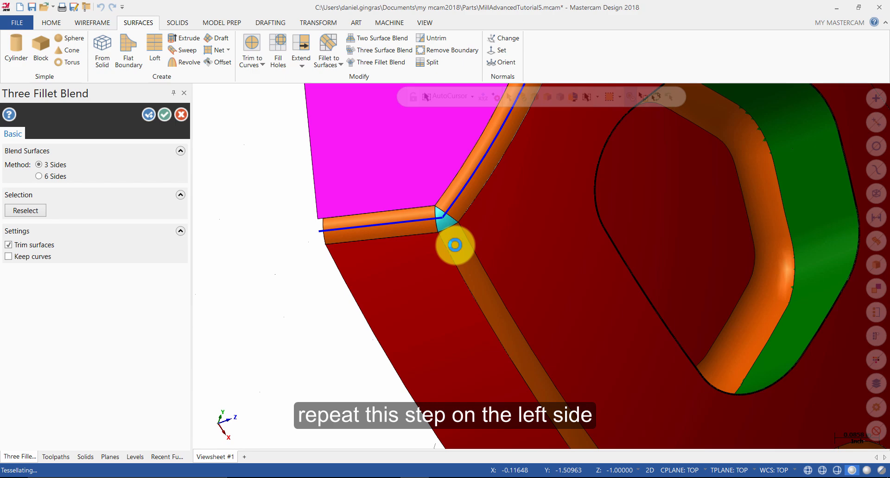
click(167, 118)
- Return the view to isometric and bring the whole part into view
middle_drag(255, 163, 312, 129)
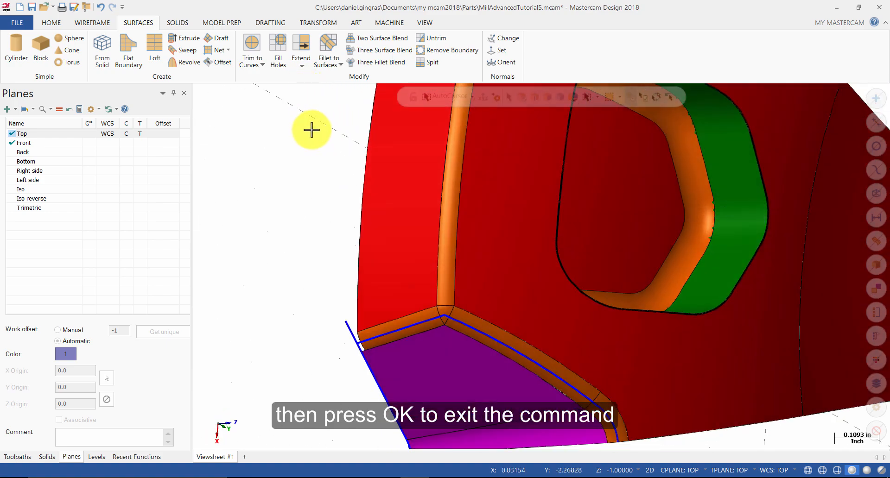
right_click(343, 190)
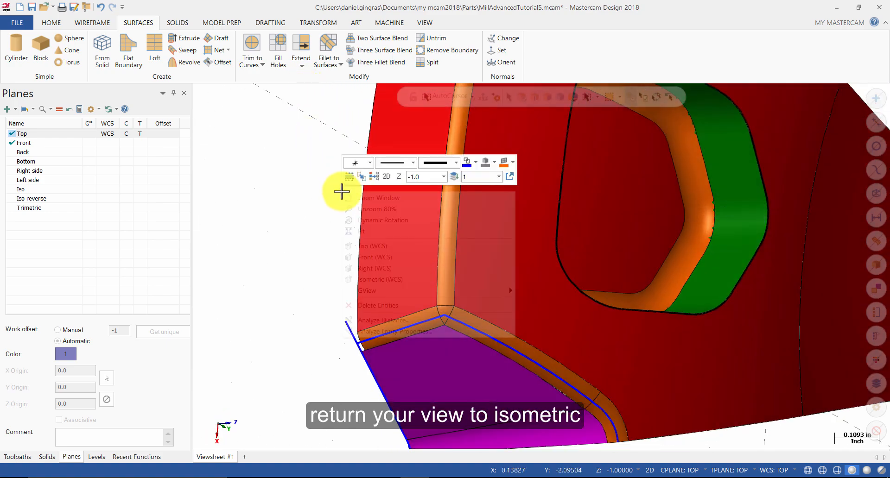
click(397, 278)
scroll(661, 160, down, 2)
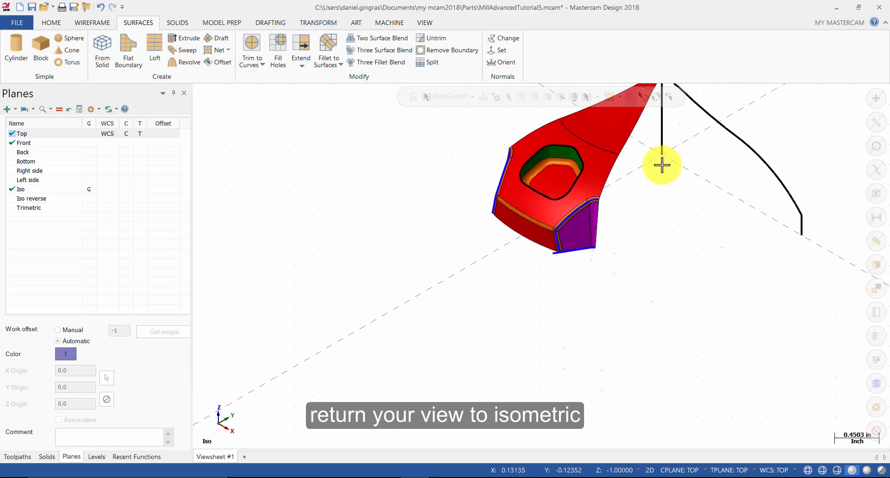
key(Down)
key(Down)
key(Down)
key(Left)
key(Left)
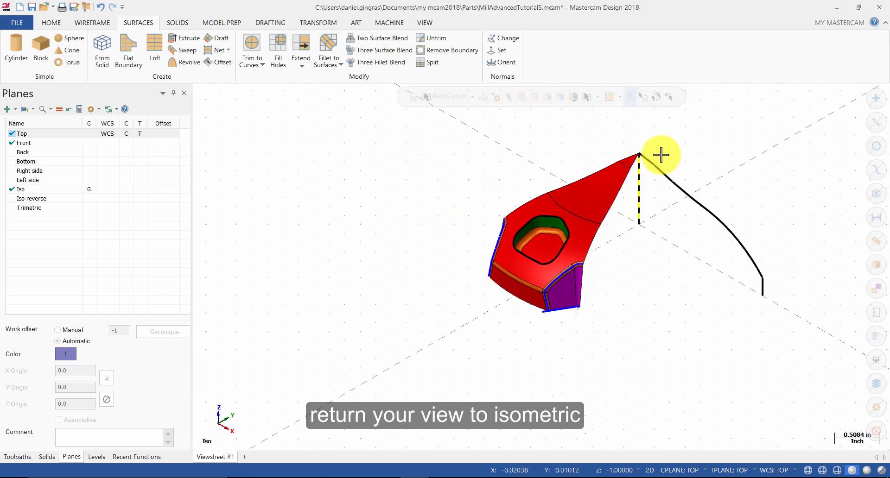
- Start a Rotate transform with the Copy method and select all surface entities of the part for it
click(325, 23)
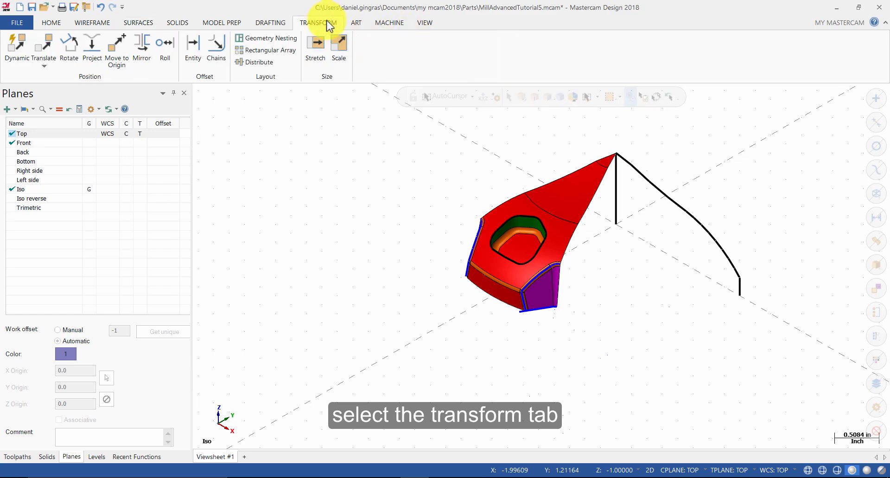
click(70, 40)
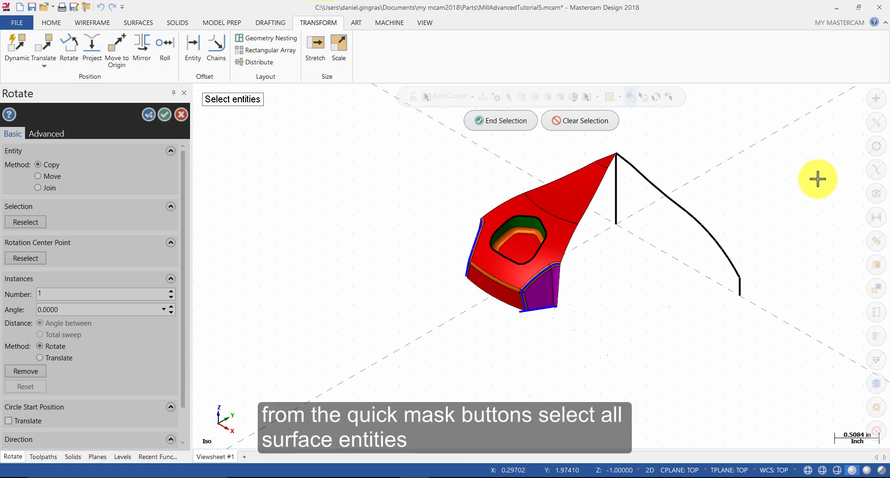
click(874, 241)
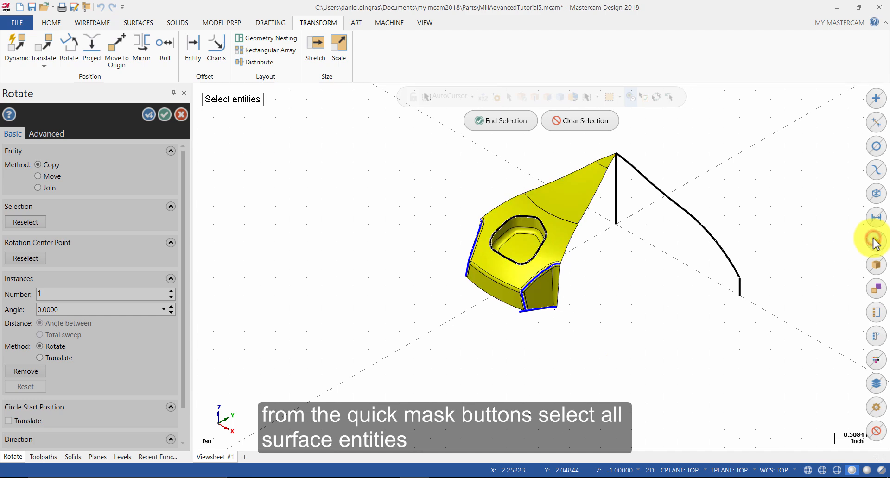
click(509, 127)
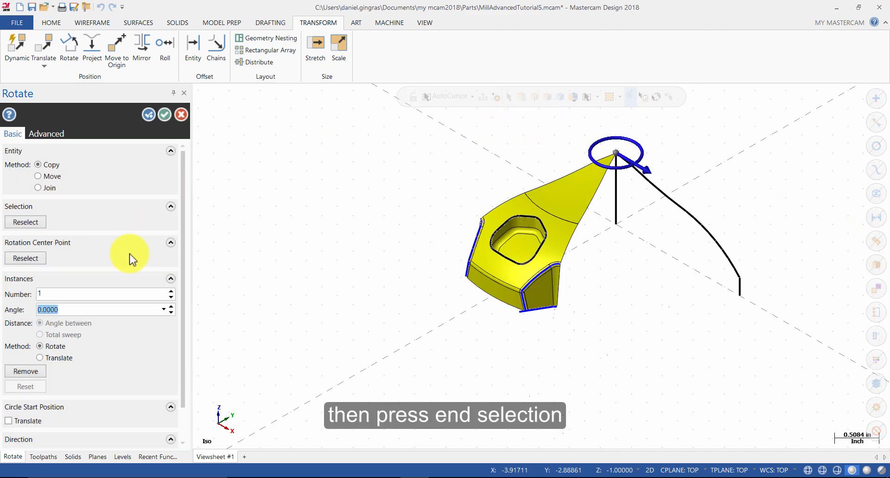
- Set the rotated copies to 7 instances with an angle of 45 degrees
drag(92, 294, 44, 288)
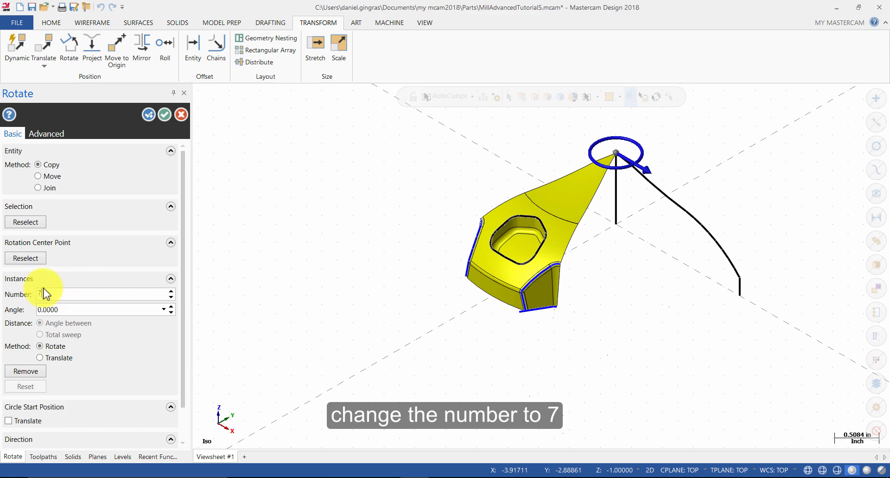
text(7)
click(65, 309)
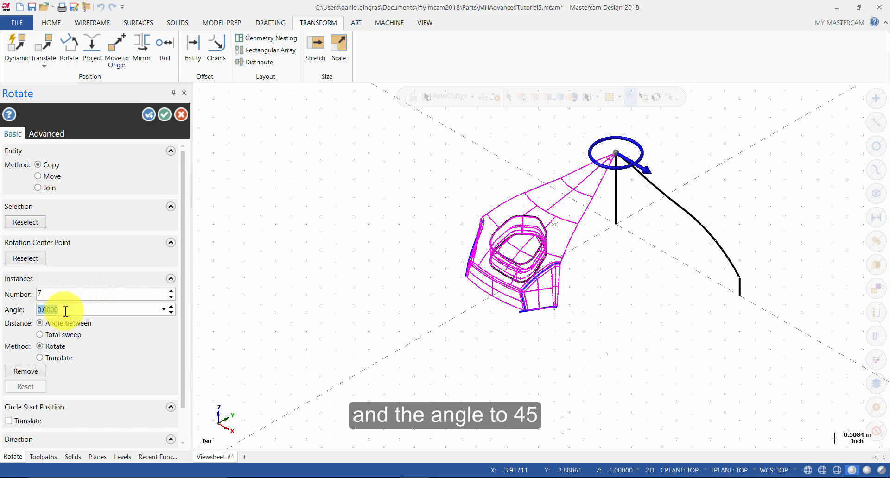
text(45)
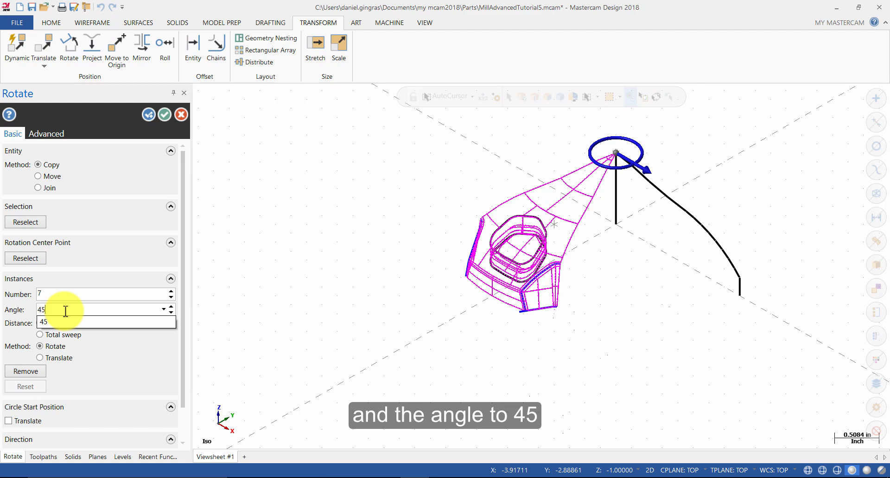
- Apply the rotated surface copies and clear the transform colors from the part
key(Return)
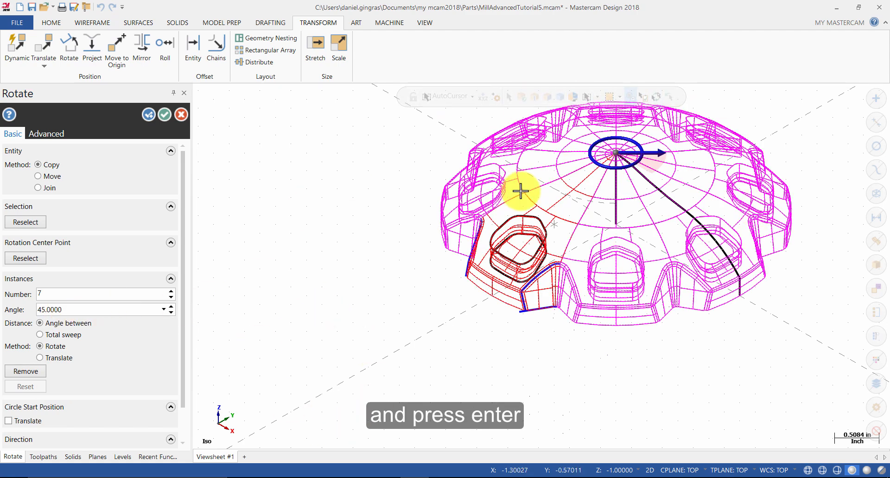
click(165, 115)
right_click(370, 223)
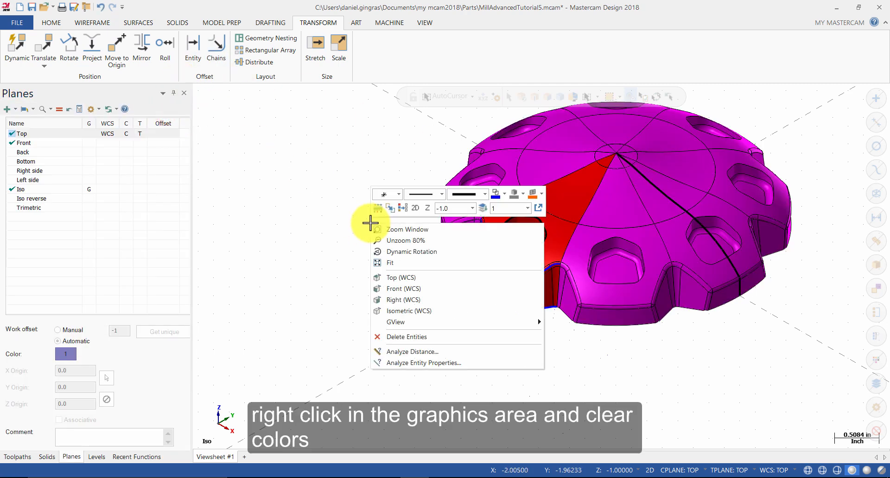
click(403, 210)
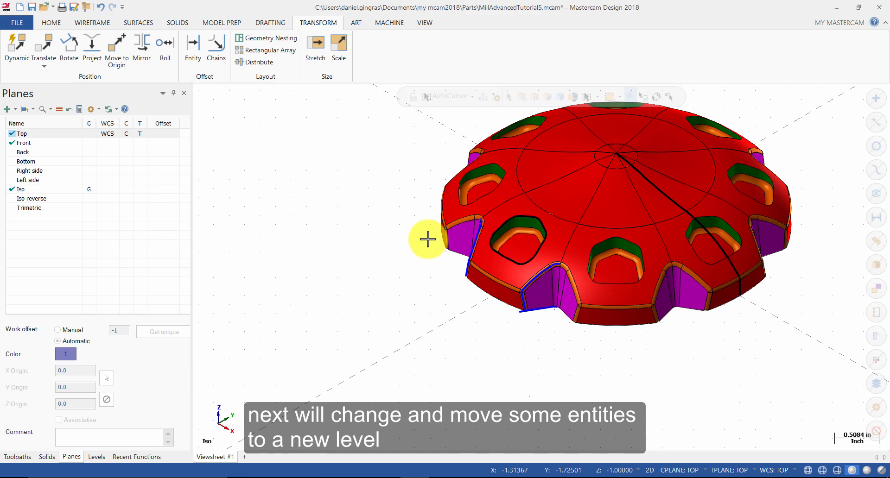
- Switch the construction mode to 3D and set the Z depth to 0
right_click(389, 230)
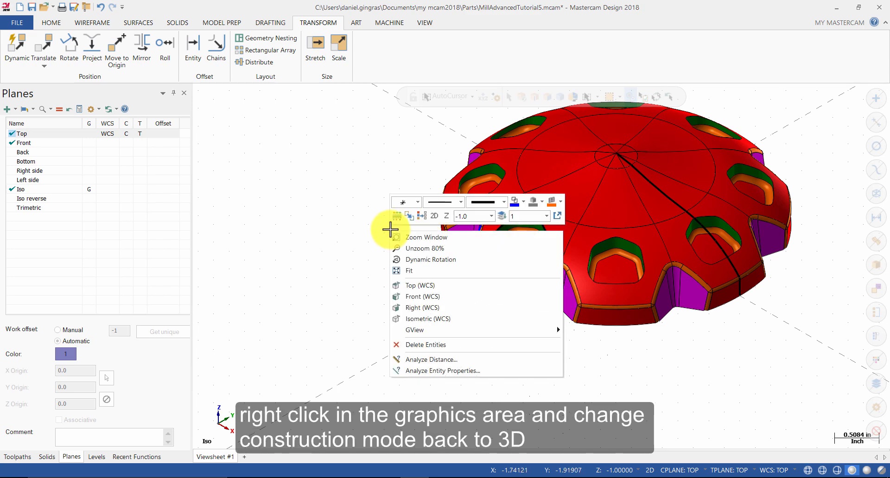
click(434, 216)
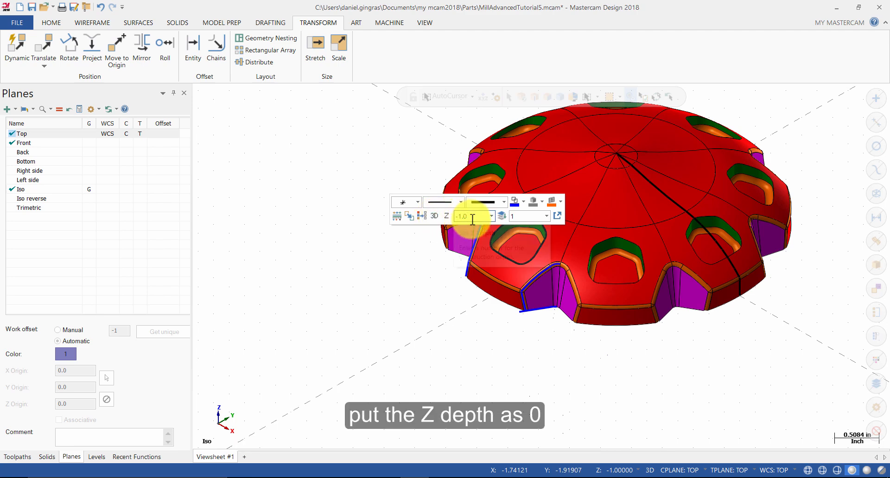
click(441, 219)
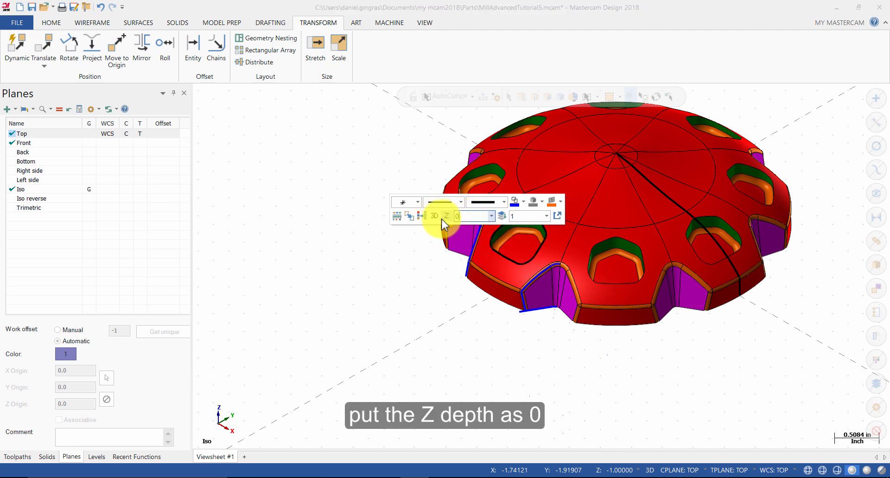
key(Return)
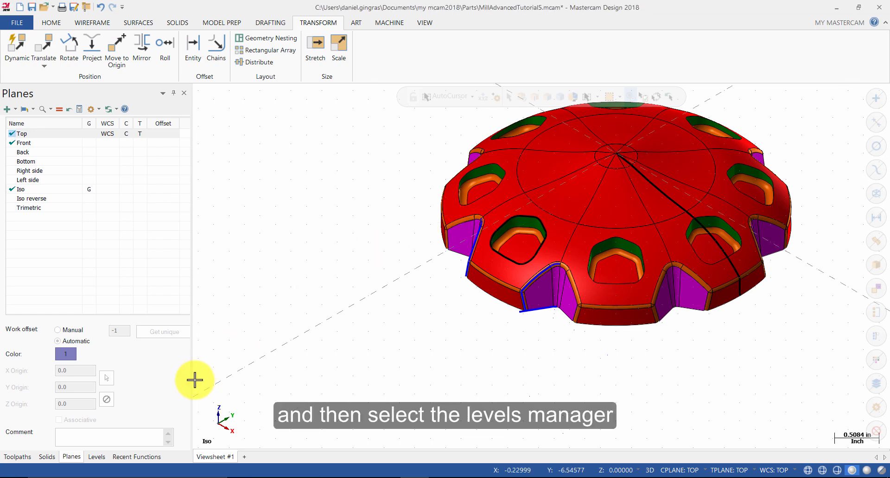
- Create level 2 as the active level and name it "Toolpath geometry"
click(93, 457)
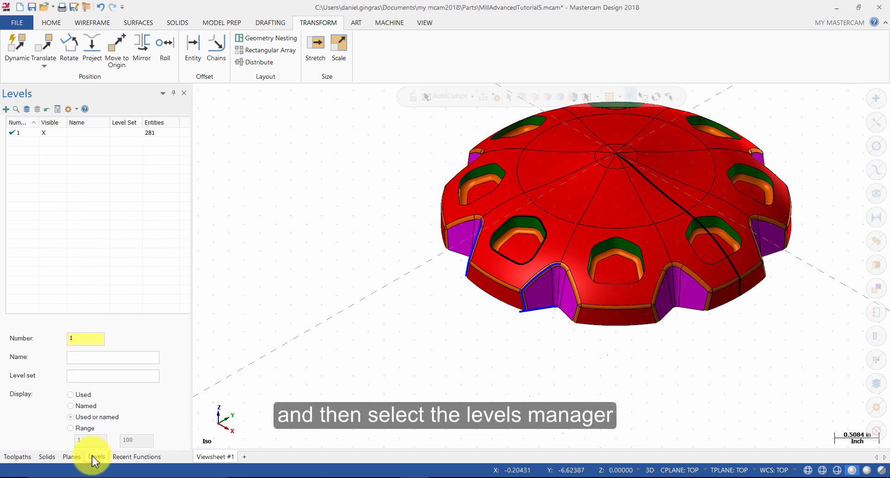
click(75, 337)
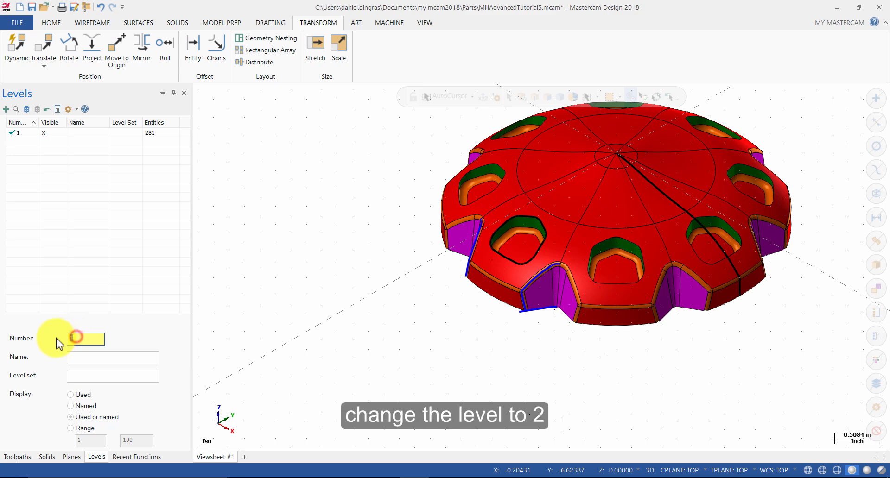
text(2)
click(121, 360)
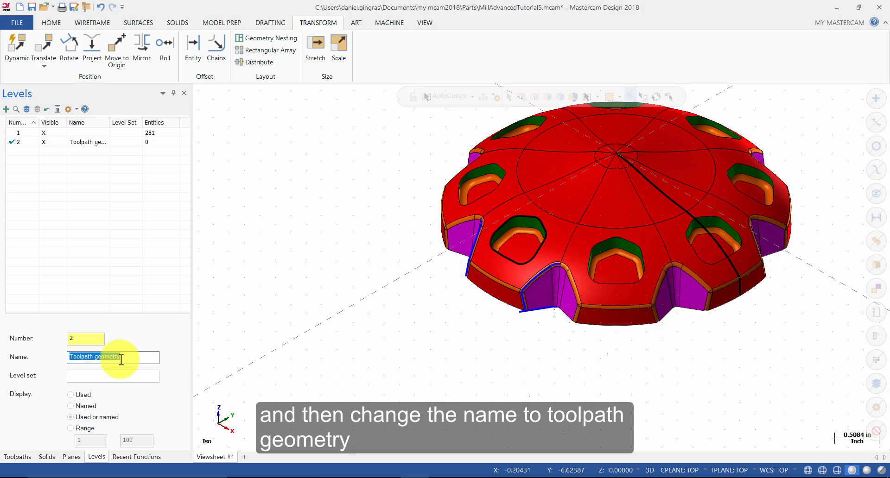
- Move all surface entities to the active level 2 and turn off the visibility of level 1
click(874, 238)
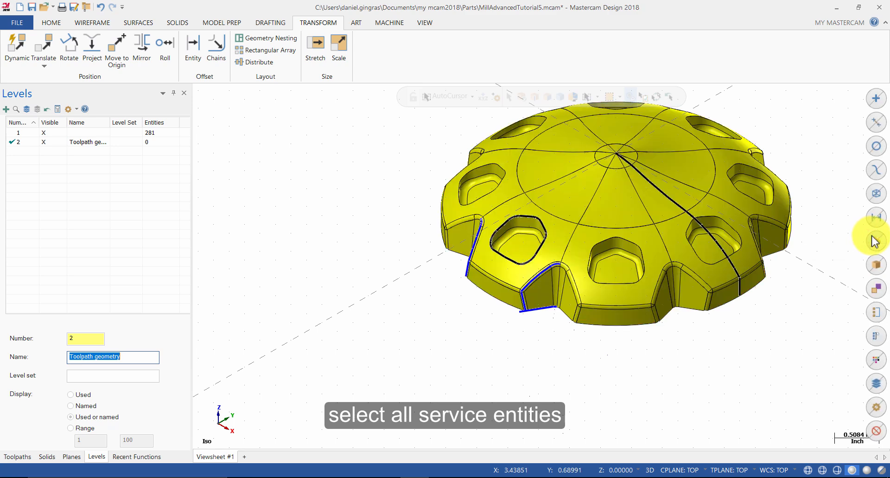
click(52, 26)
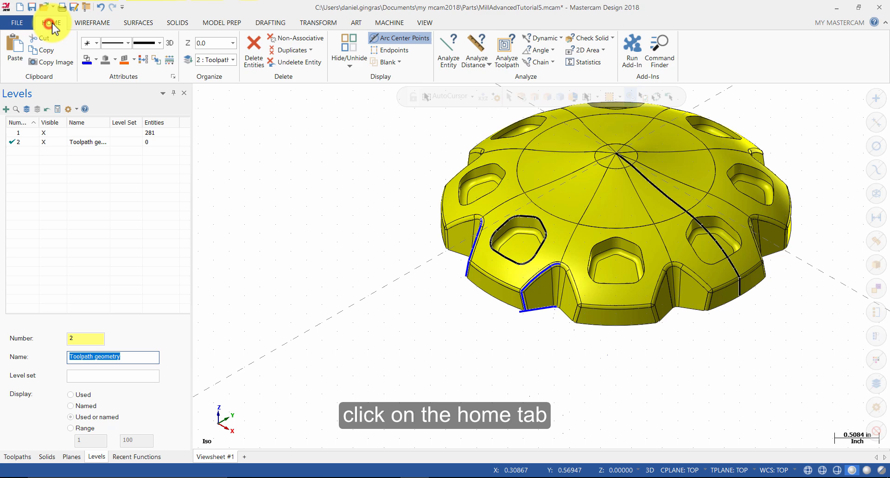
click(188, 60)
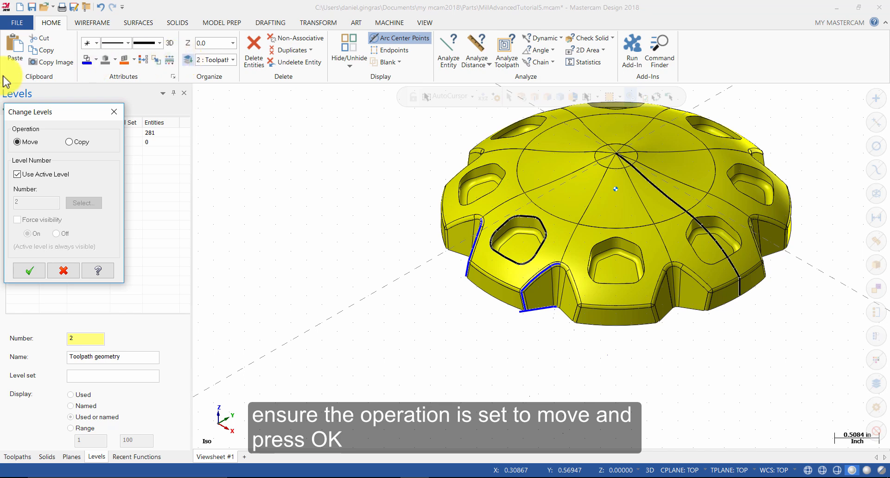
click(31, 271)
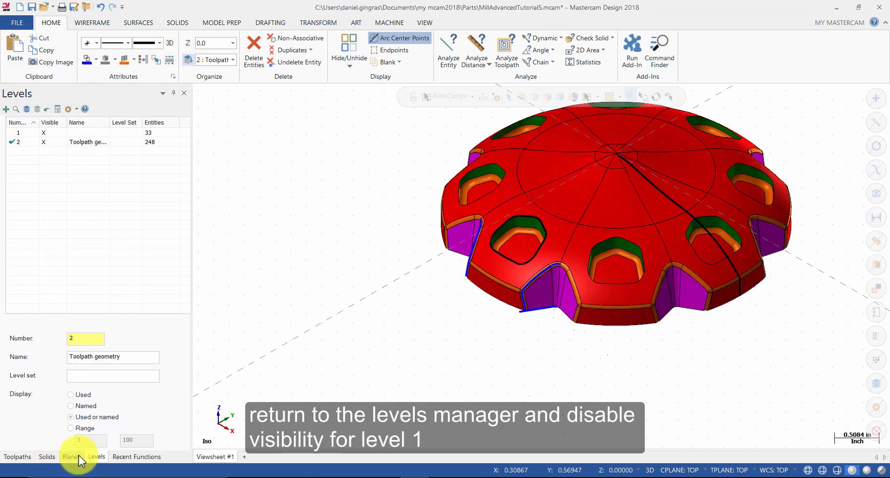
click(95, 457)
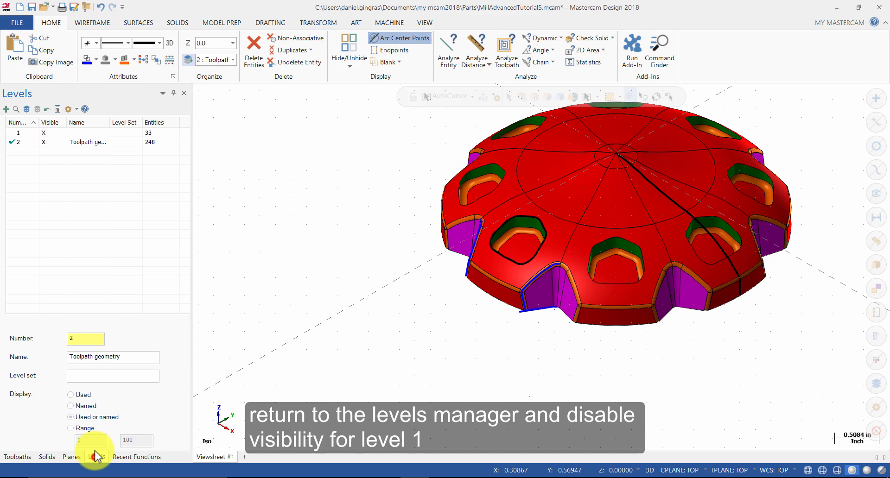
click(52, 133)
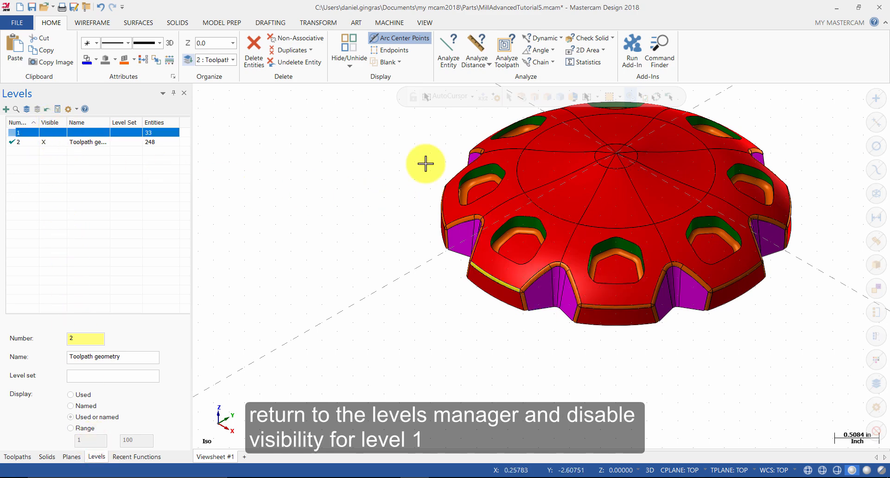